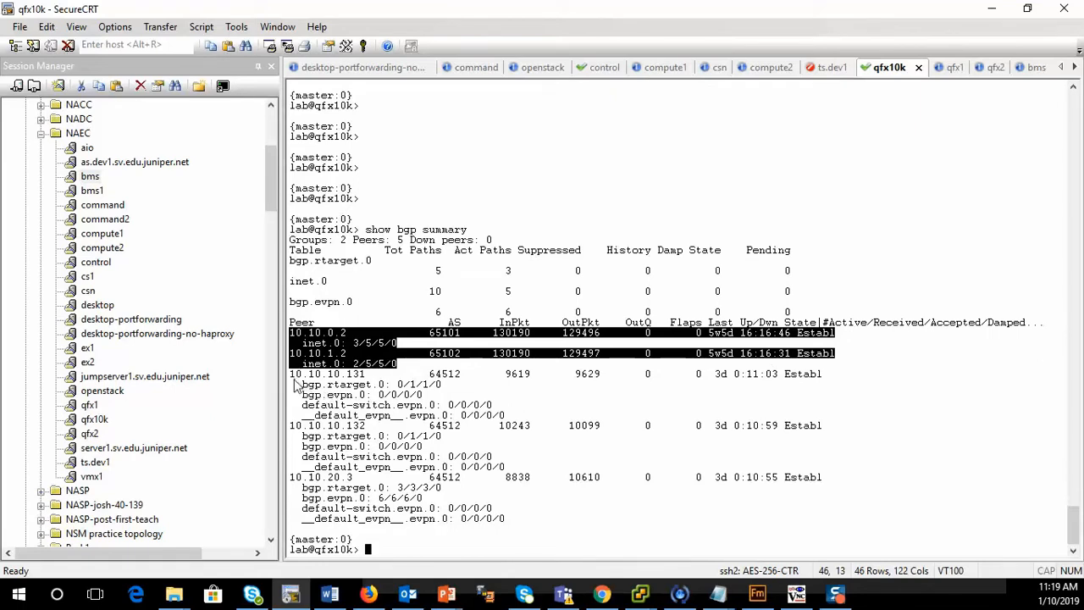
Step: Examine the BGP summary on qfx10k for peers 10.10.10.131, 10.10.10.132 and 10.10.20.3 and their session states
left_click_drag(290, 374, 371, 375)
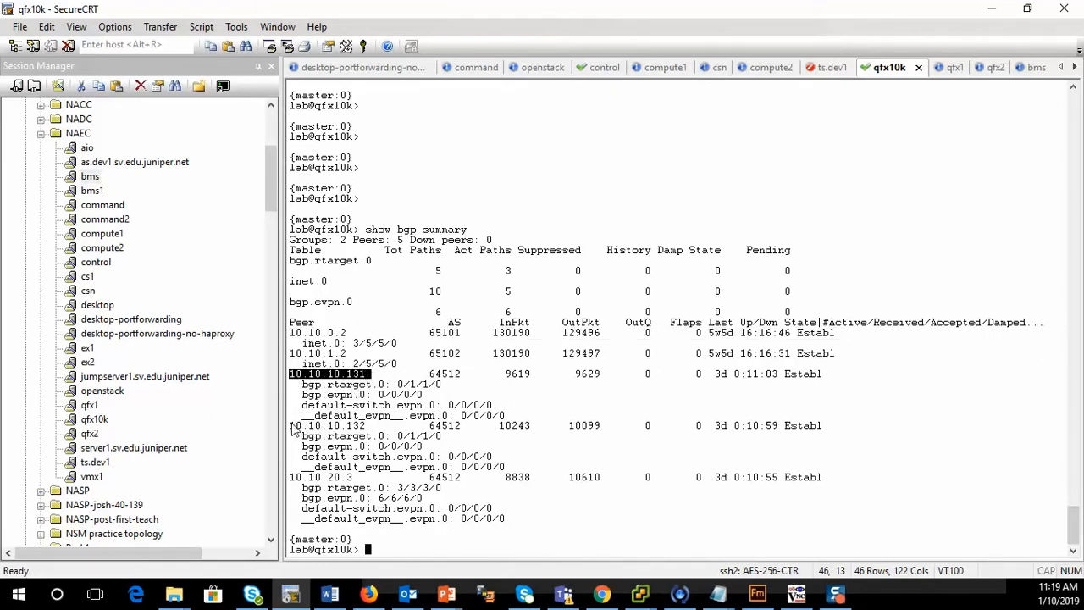
left_click_drag(291, 426, 372, 428)
left_click_drag(291, 477, 353, 479)
left_click_drag(785, 342, 872, 500)
left_click(833, 494)
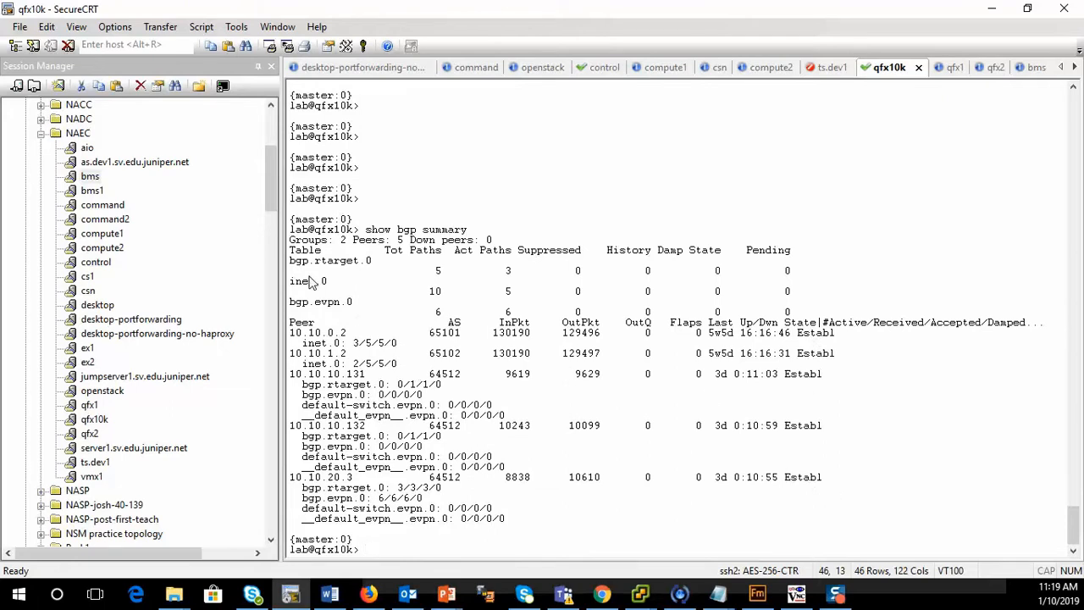
Step: Mark the CRB roles item in the Notepad checklist, then switch to Contrail Command and view the Brownfield fabric's device roles
key("alt+Tab")
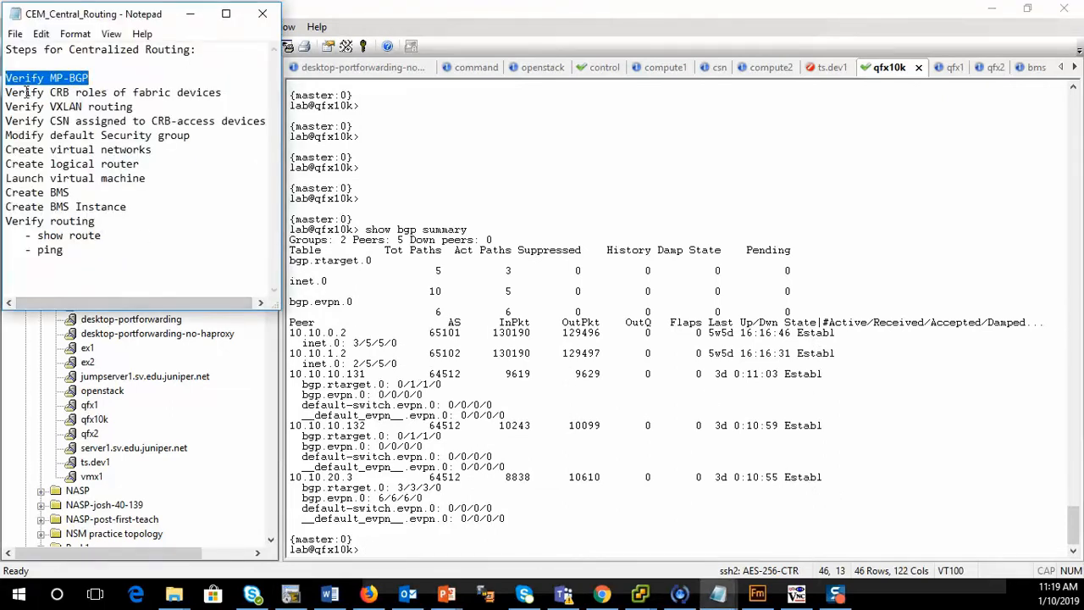
left_click_drag(7, 96, 222, 92)
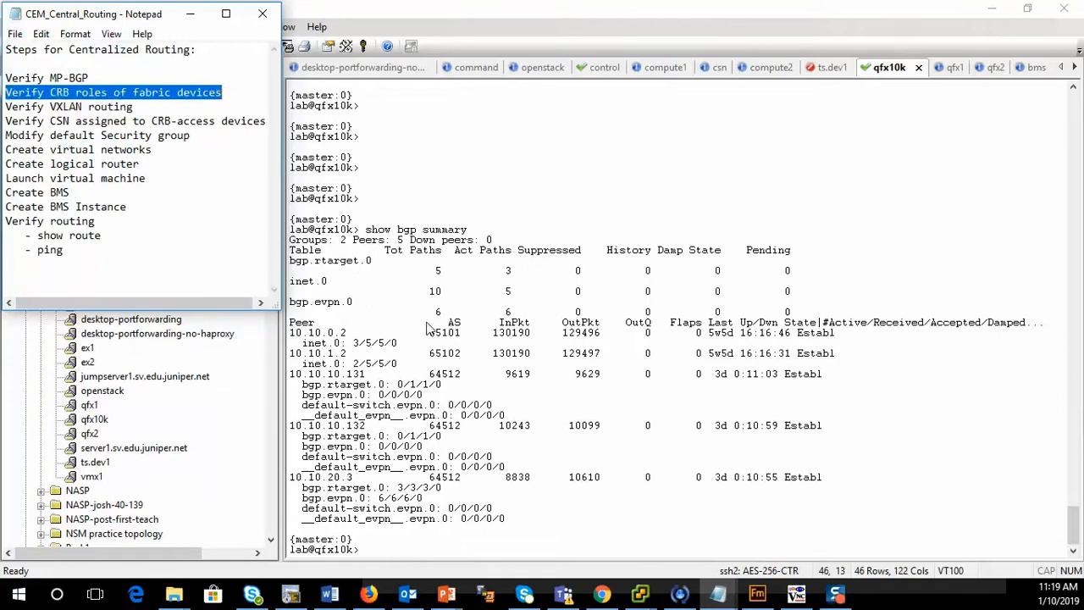
left_click(602, 593)
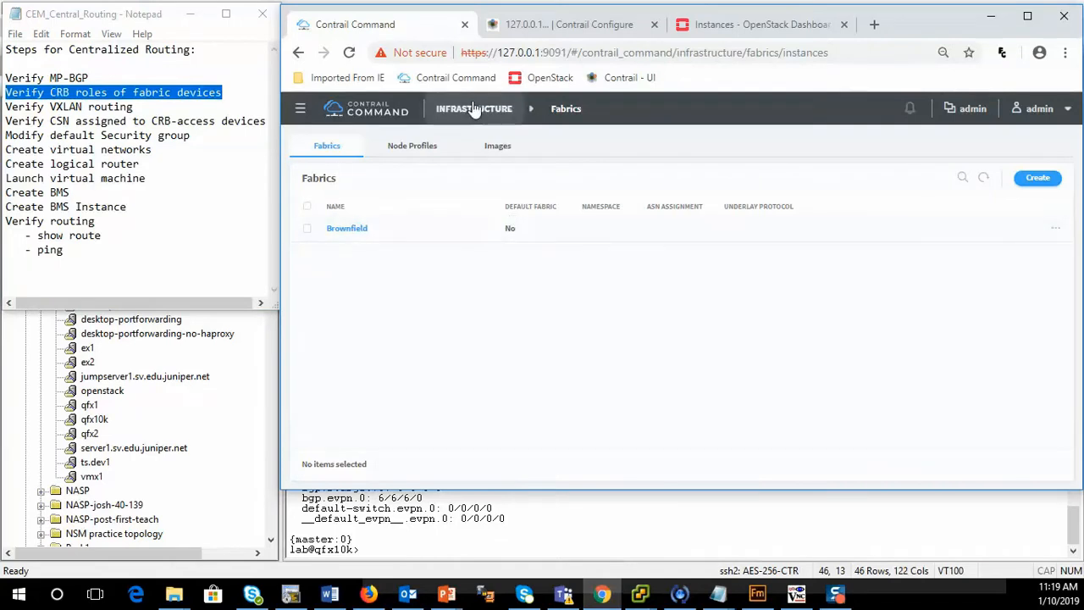
left_click(346, 230)
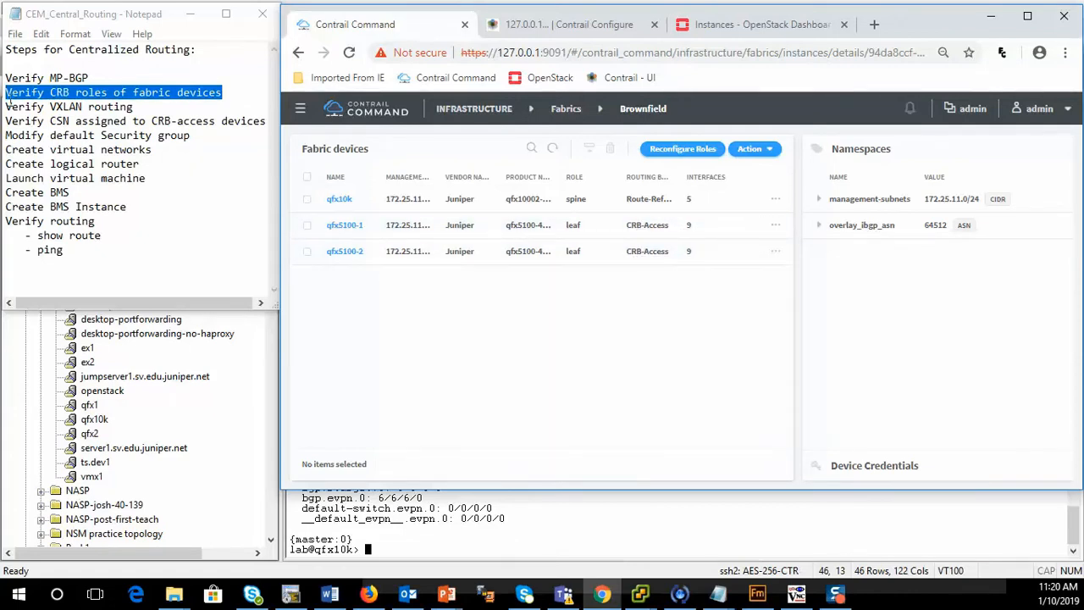
Step: Mark the VXLAN routing item in the checklist and check the VxLAN Routing setting of the admin project
left_click_drag(7, 109, 143, 111)
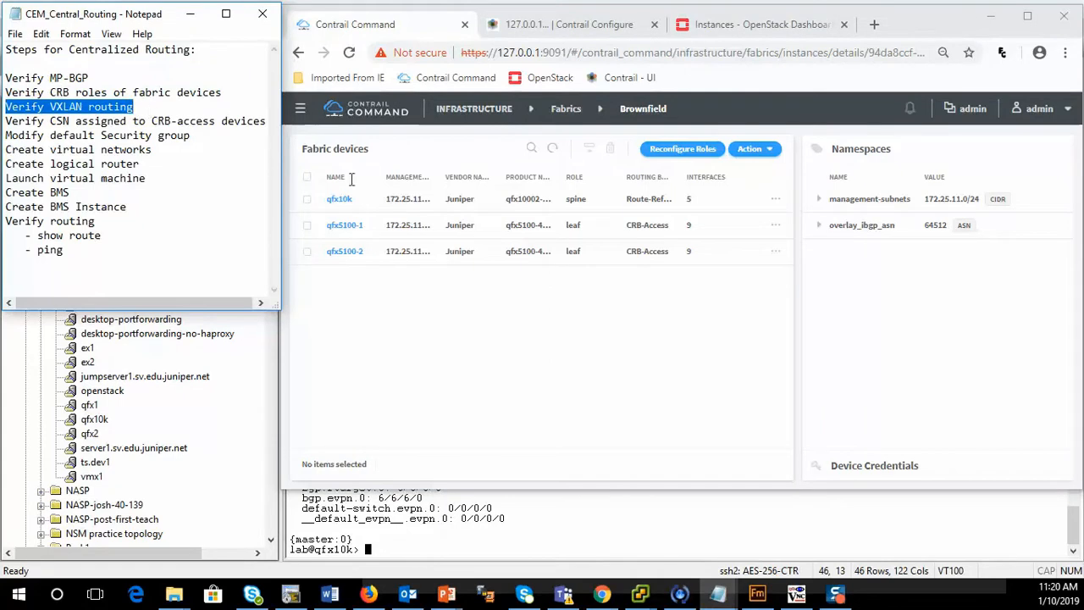
left_click(473, 111)
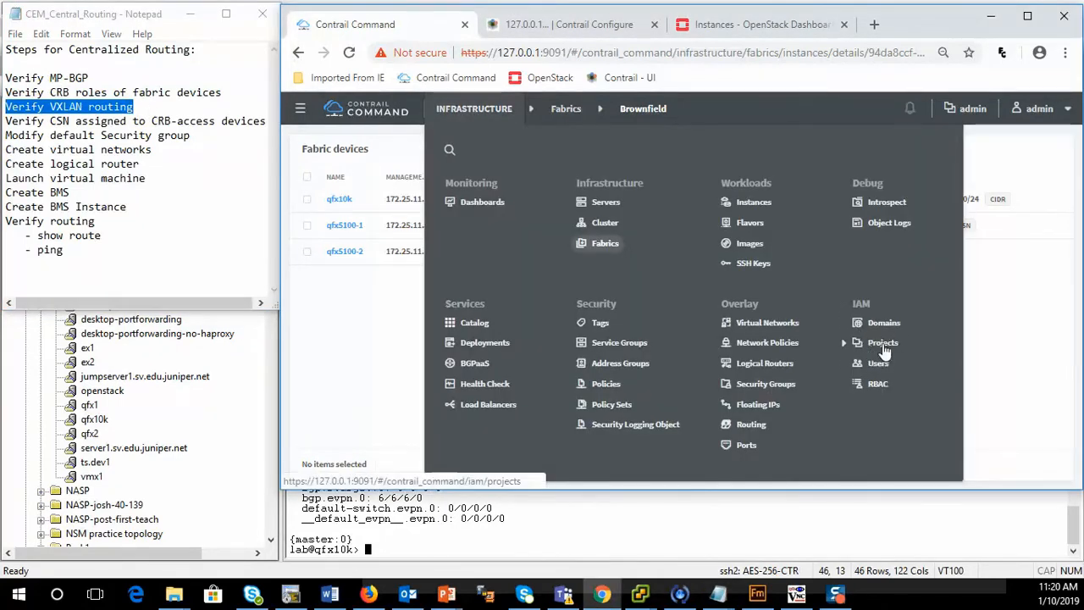
left_click(883, 344)
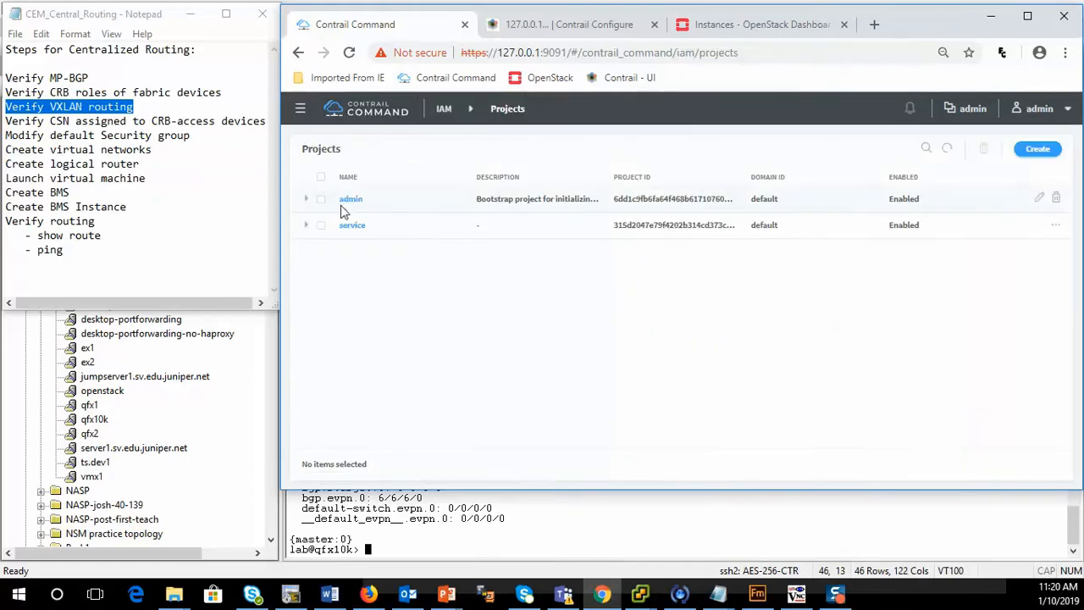
left_click(352, 203)
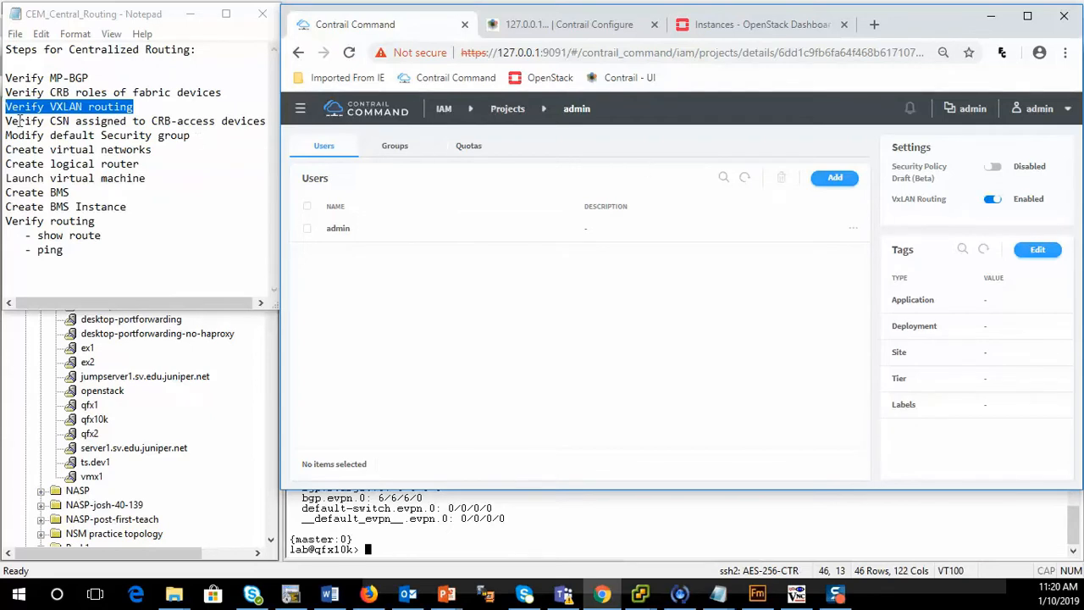
Step: Mark the CSN assignment item in the checklist and review the topology slide in PowerPoint
left_click_drag(7, 121, 267, 127)
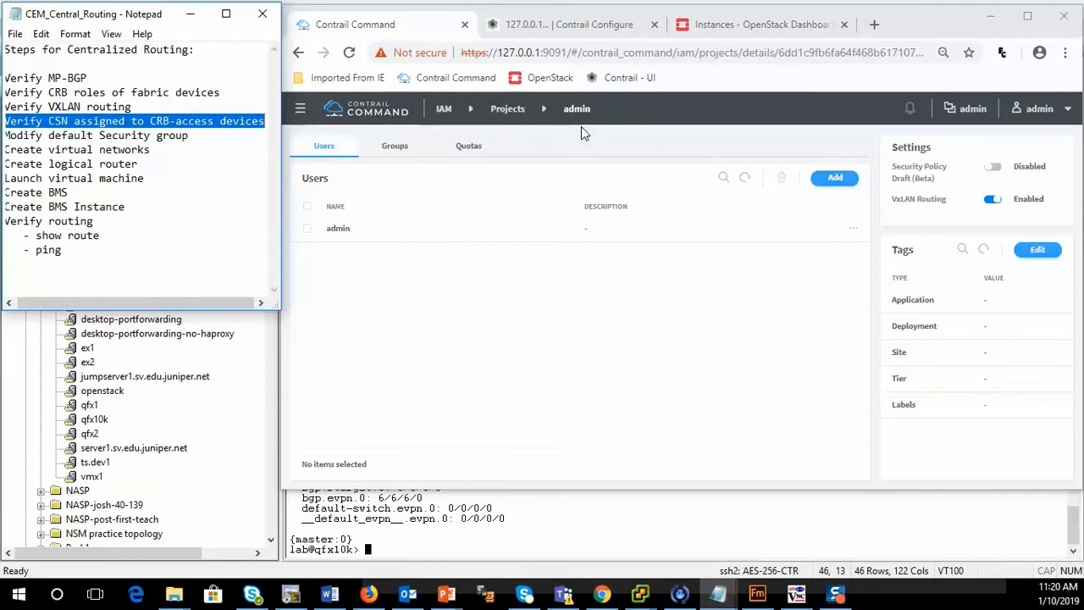
key("alt+Tab")
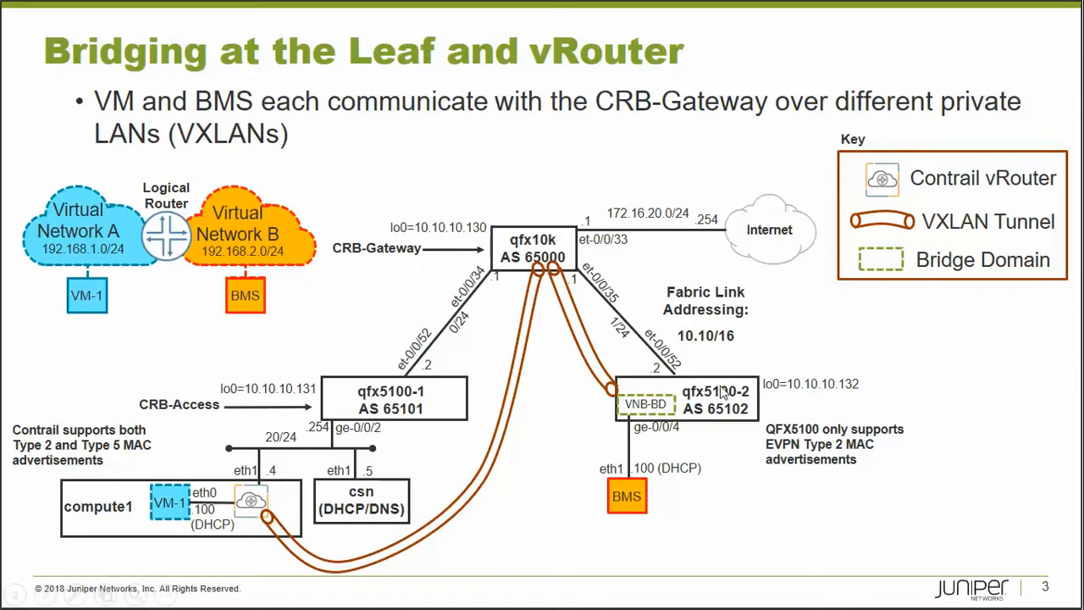
key("Escape")
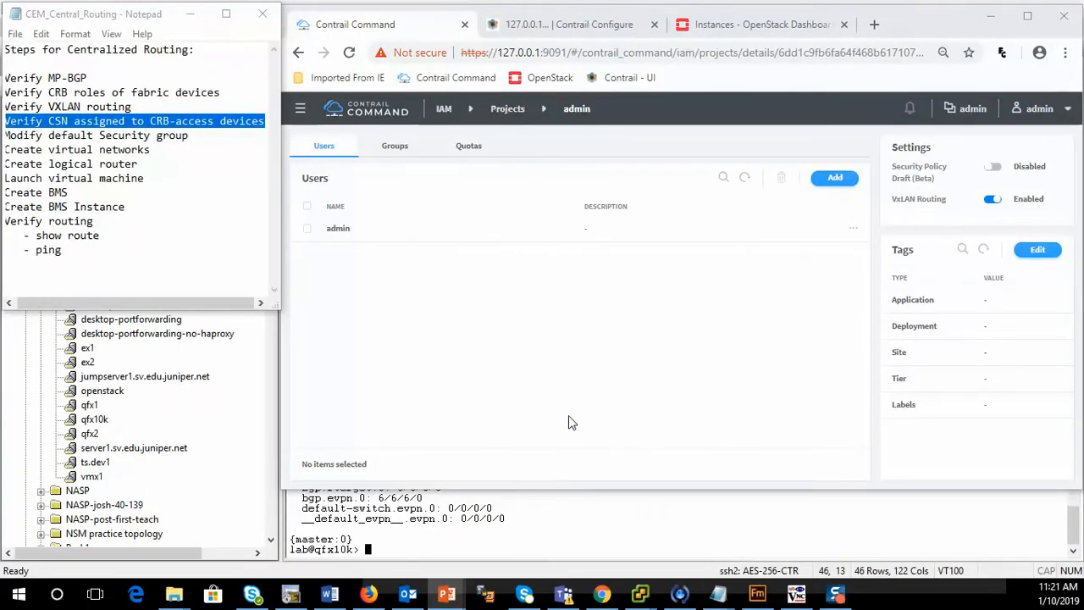
Step: Check the associated service nodes of qfx5100-2 in the Brownfield fabric and leave its settings without saving
left_click(444, 108)
left_click(604, 246)
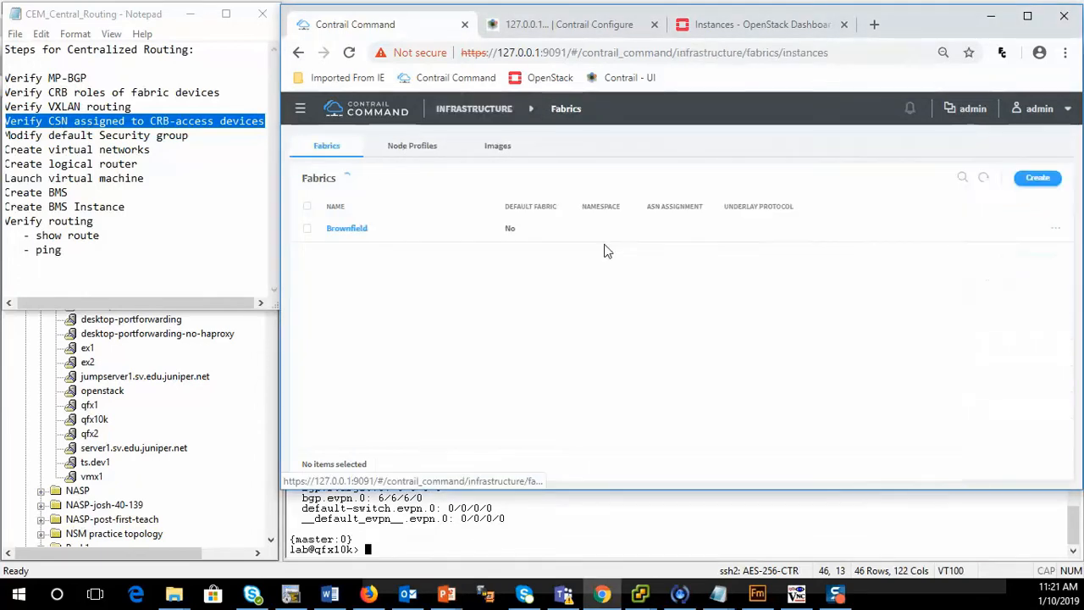
left_click(330, 228)
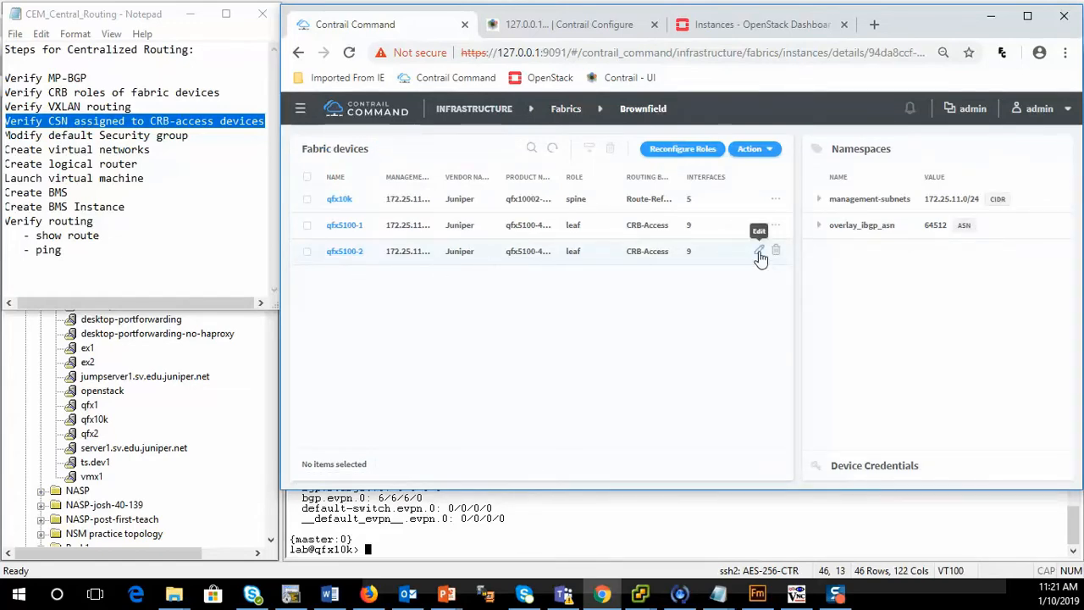
left_click(760, 254)
scroll(542, 362, "down", 5)
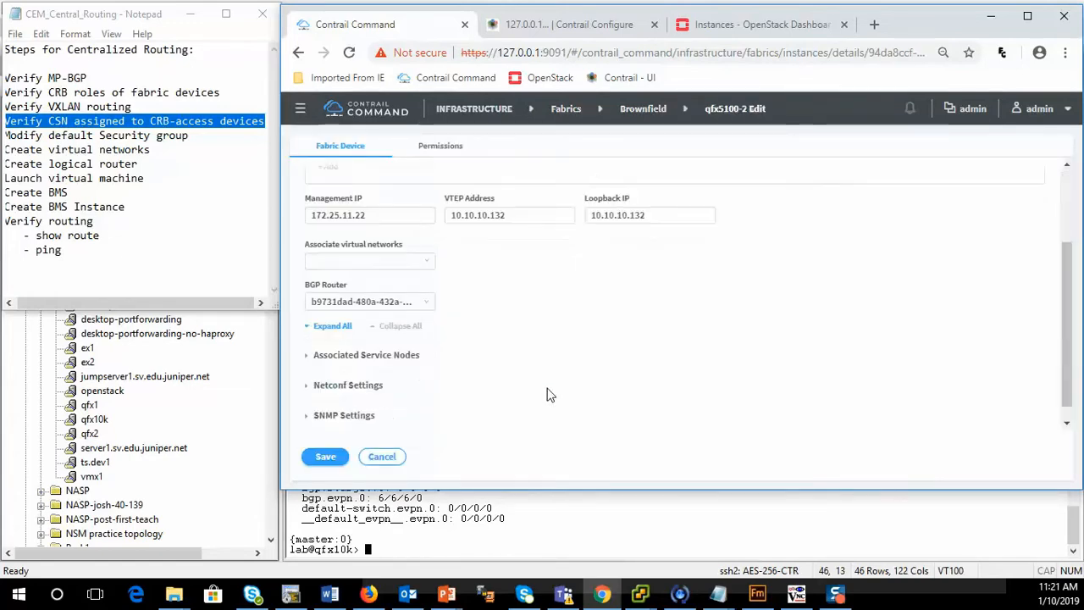
left_click(406, 341)
scroll(472, 350, "down", 1)
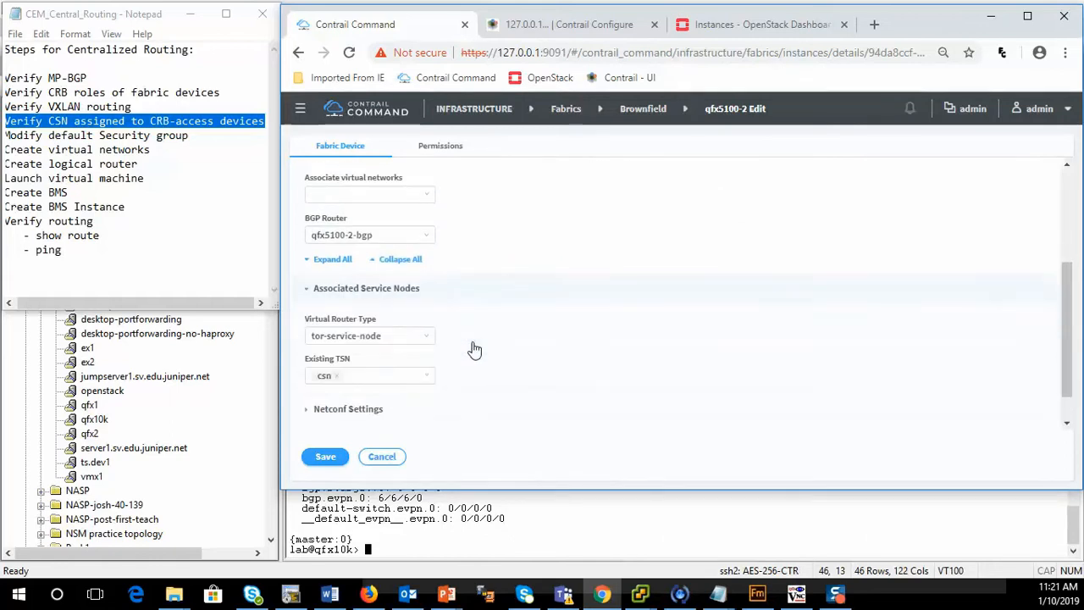
scroll(471, 346, "down", 1)
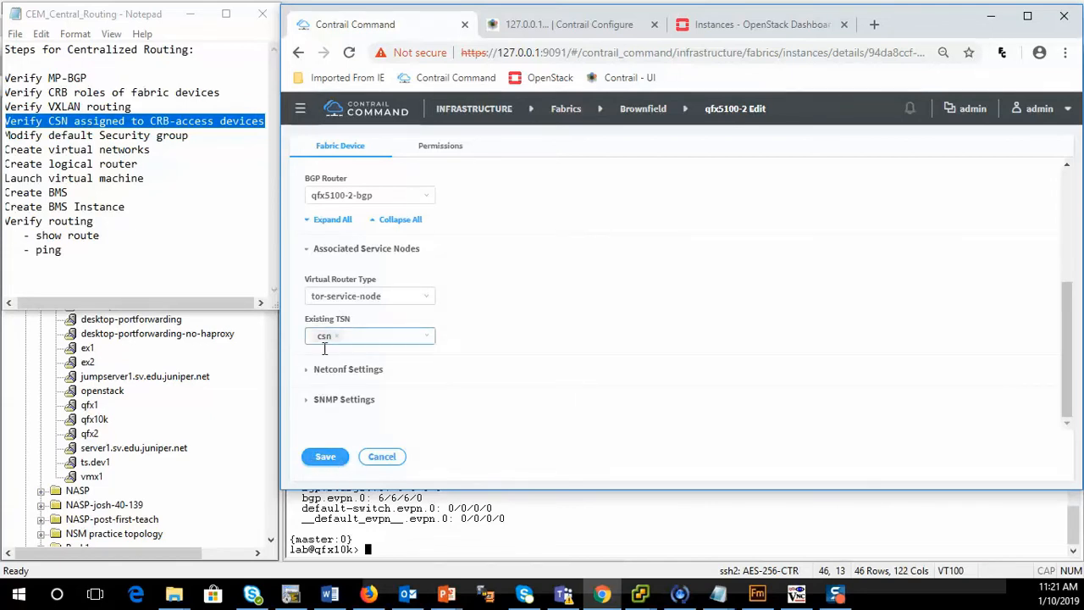
left_click(381, 458)
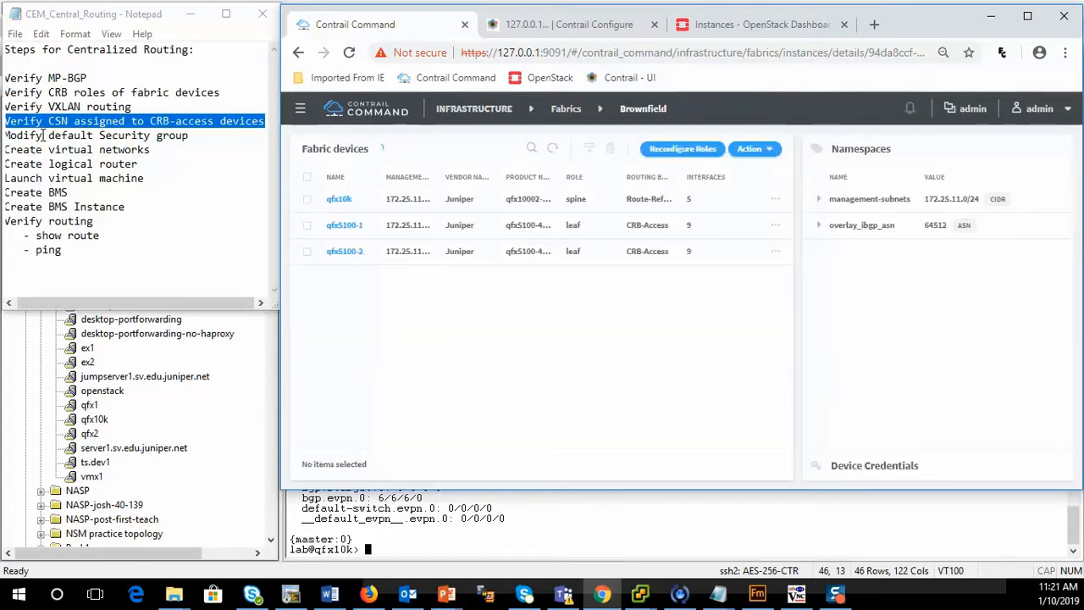
Step: Mark the default security group item in the checklist and open the overlay Security Groups list in Contrail Command
left_click_drag(49, 136, 202, 146)
left_click_drag(185, 303, 148, 300)
left_click(558, 342)
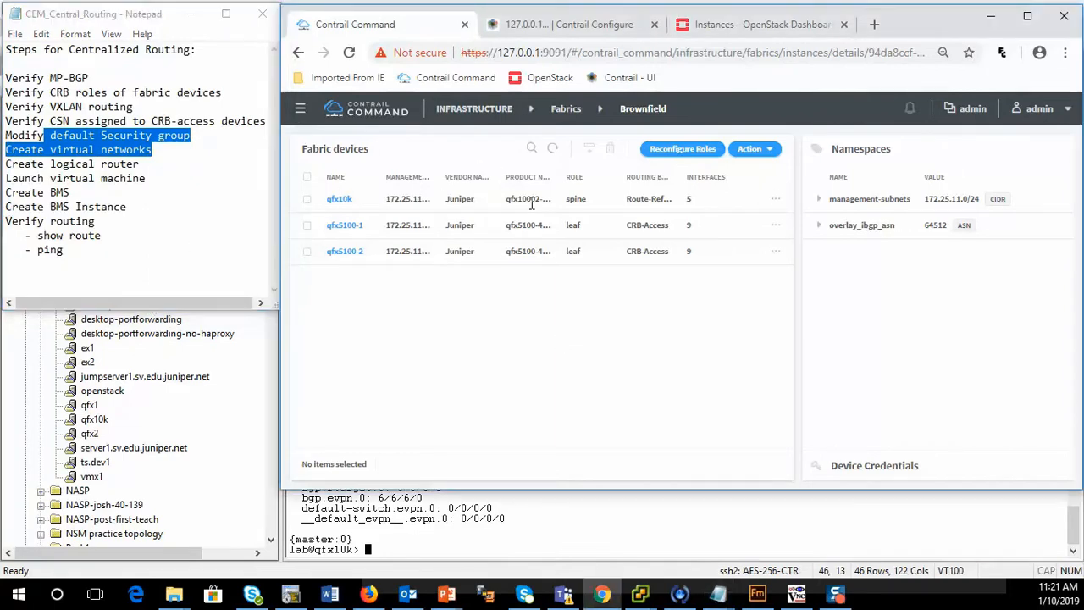
left_click(498, 116)
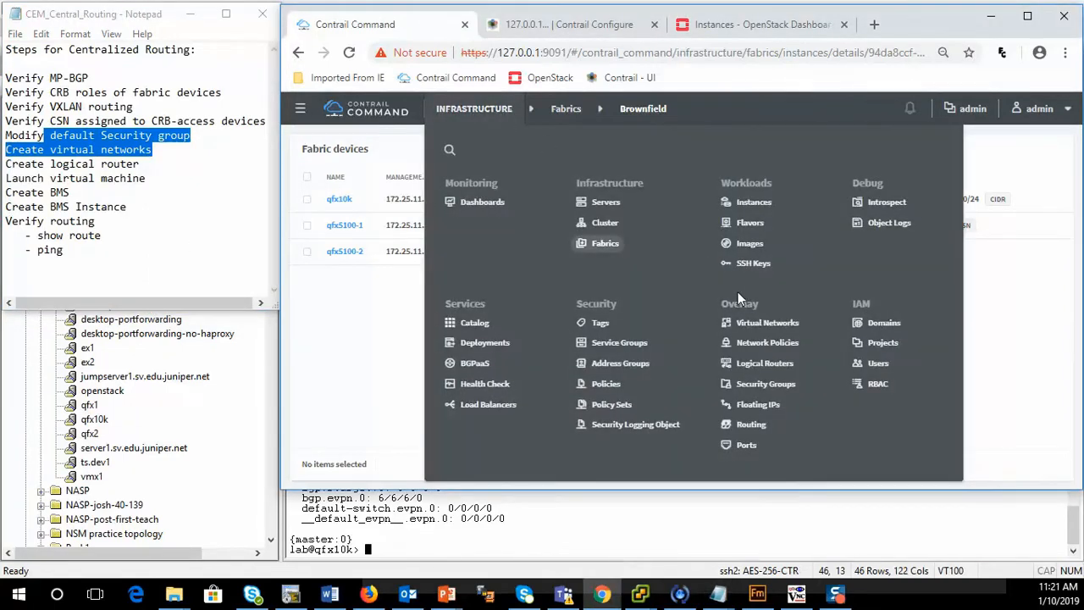
left_click(756, 388)
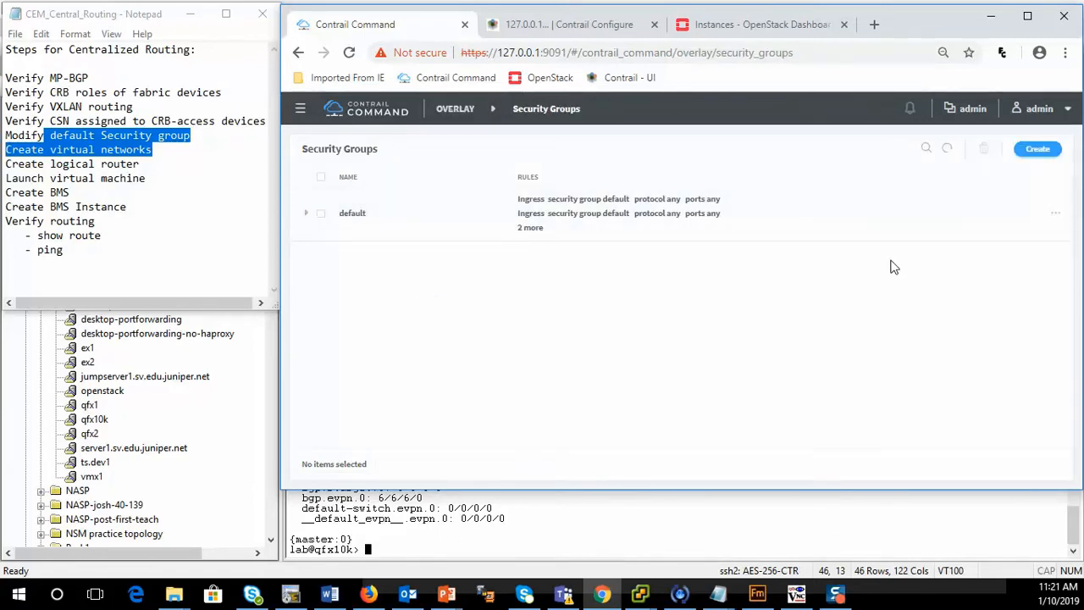
Step: Open the default security group for editing and set its IPv4 ingress rule's type to CIDR
left_click(1056, 216)
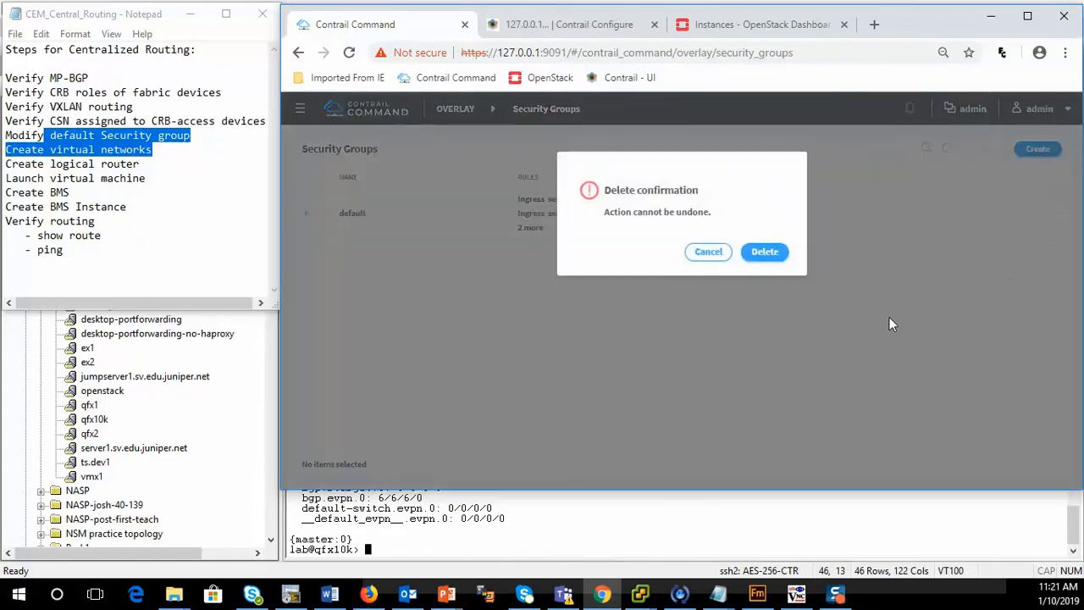
left_click(710, 253)
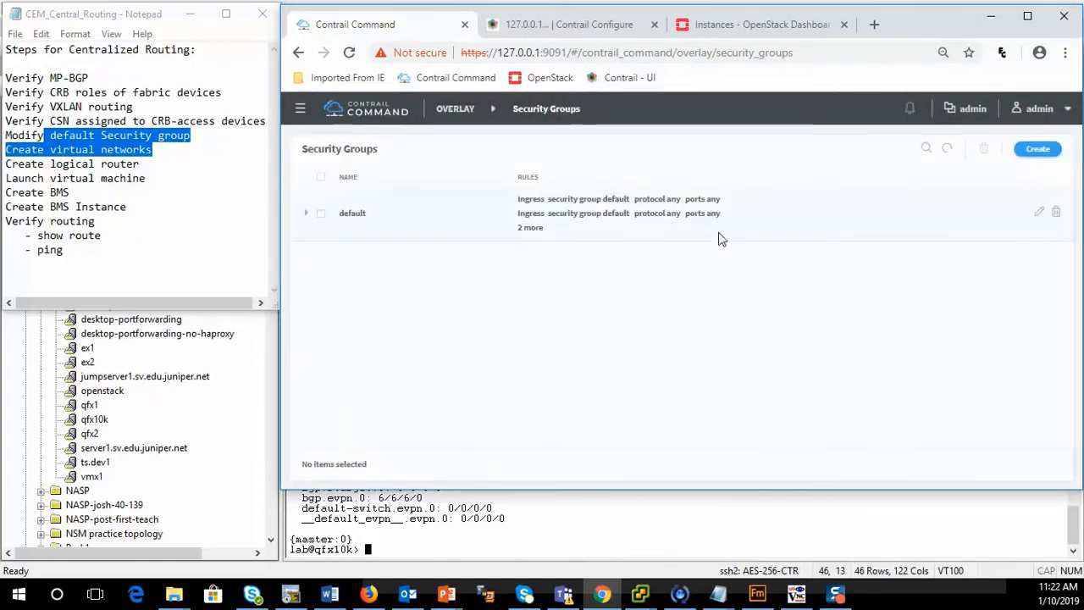
left_click(1039, 212)
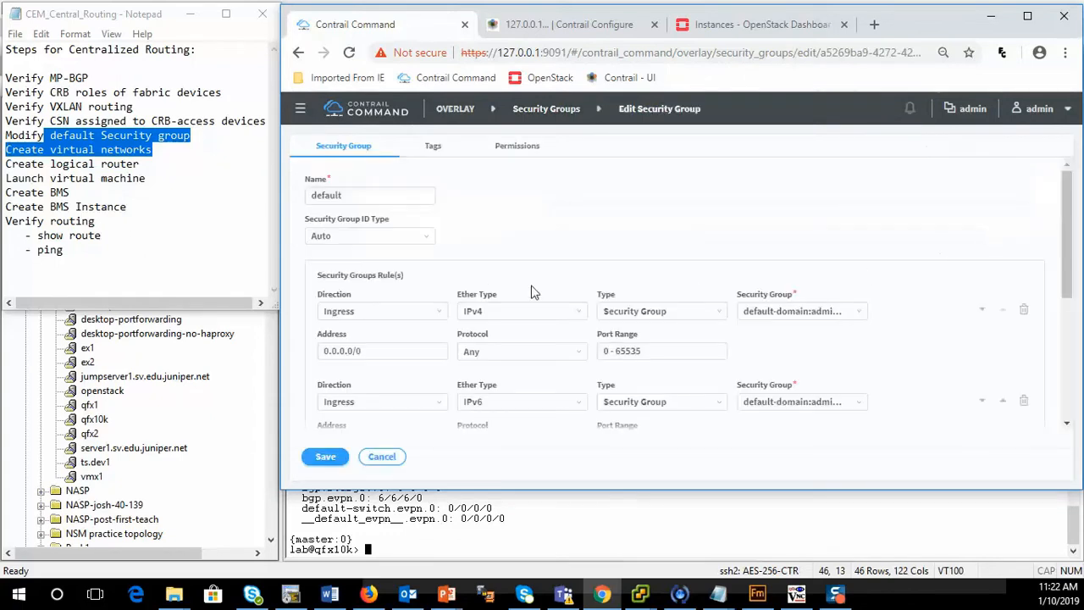
scroll(398, 218, "down", 1)
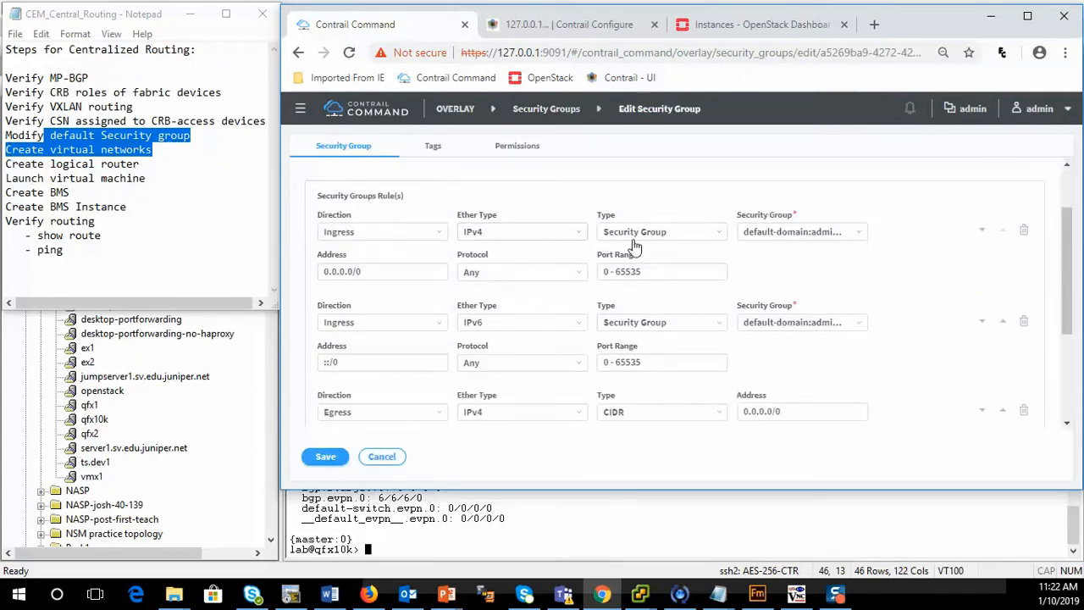
left_click(711, 233)
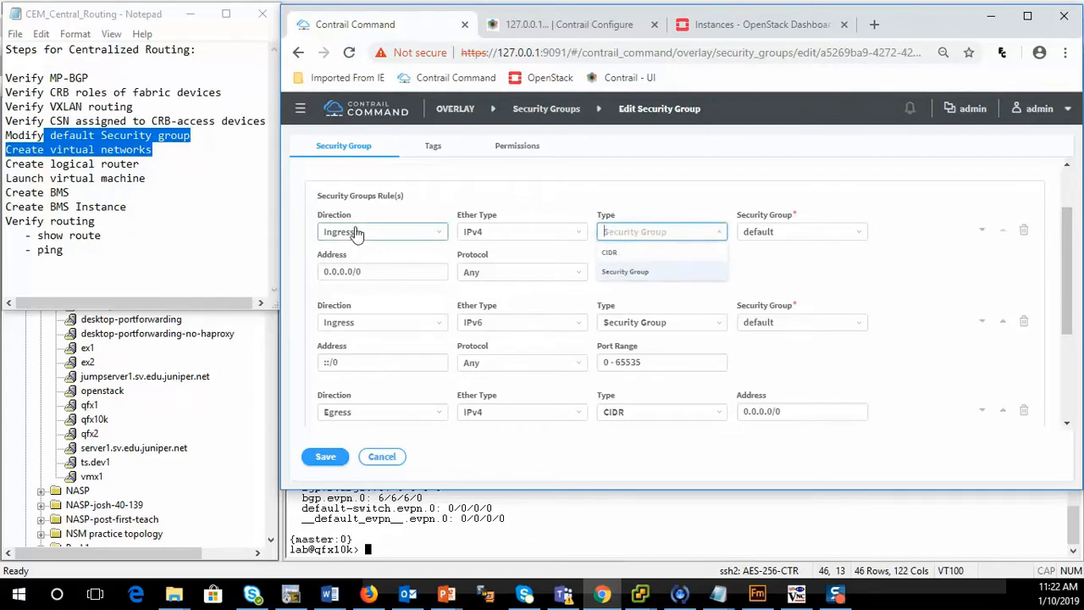
left_click(625, 254)
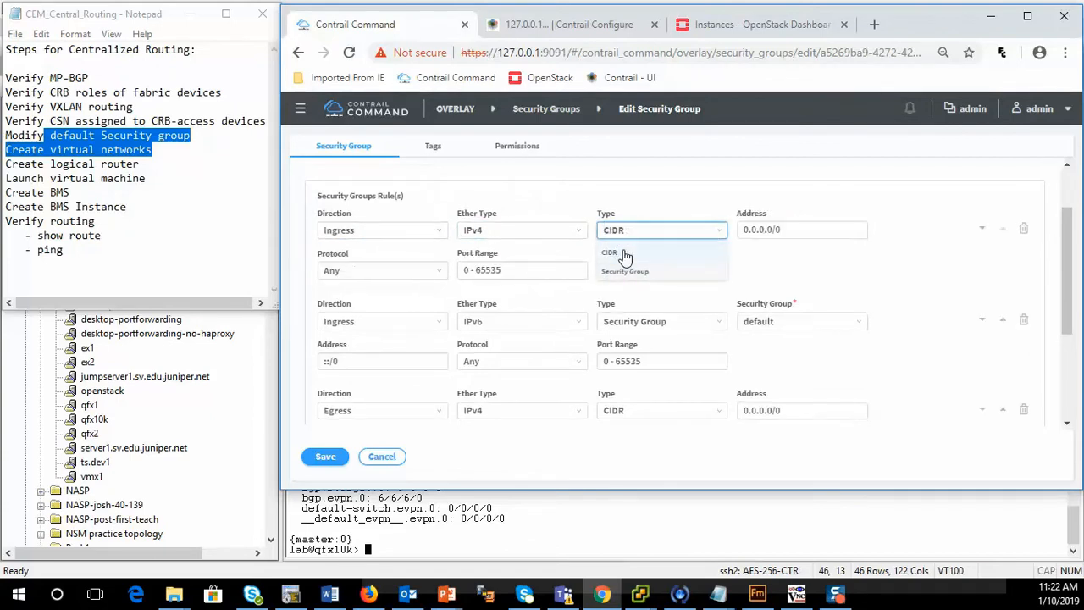
left_click(795, 230)
left_click_drag(794, 230, 890, 321)
left_click(904, 328)
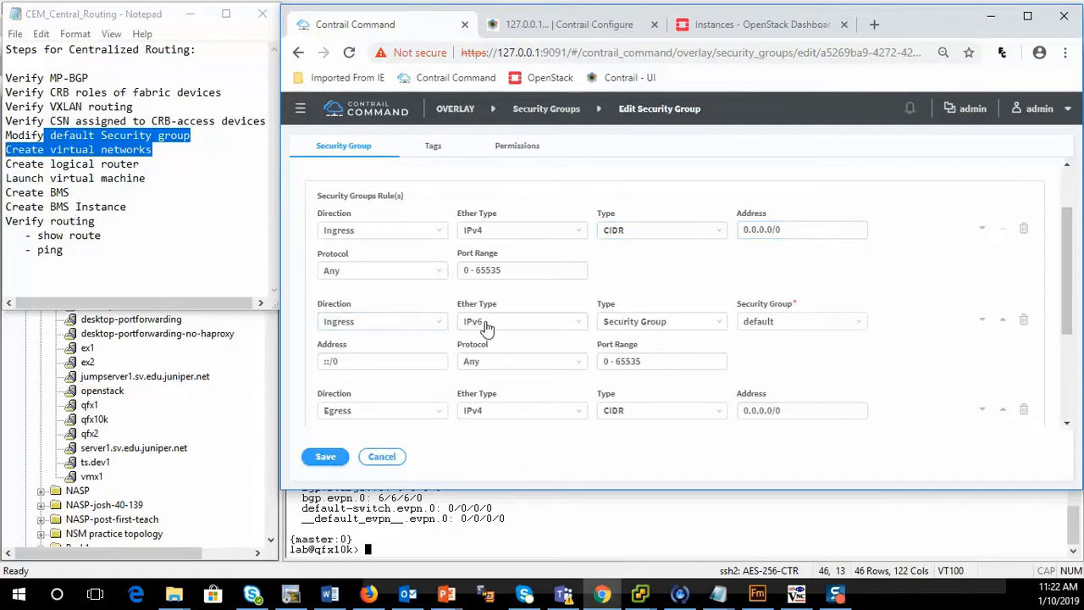
Step: Set the IPv6 ingress rule's type to CIDR and save the default security group
left_click(649, 333)
left_click(645, 343)
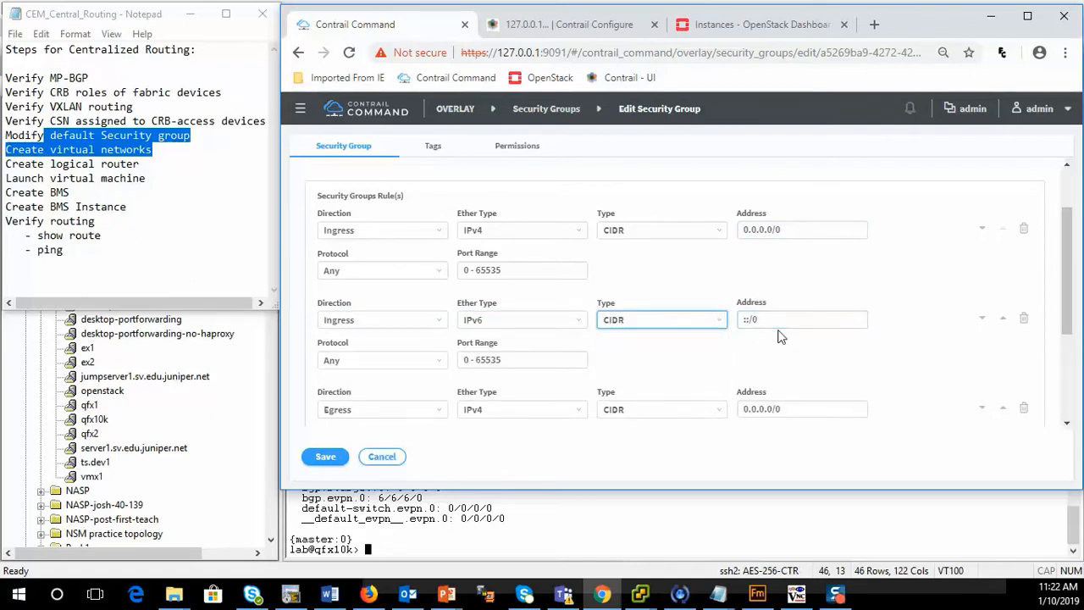
scroll(779, 334, "down", 3)
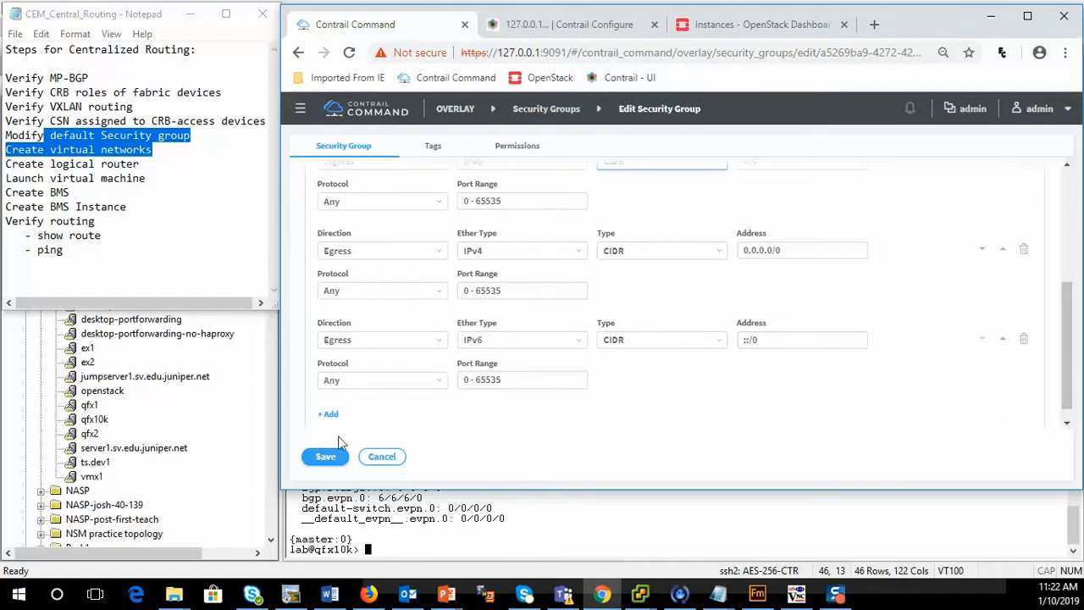
scroll(377, 420, "up", 5)
left_click(336, 466)
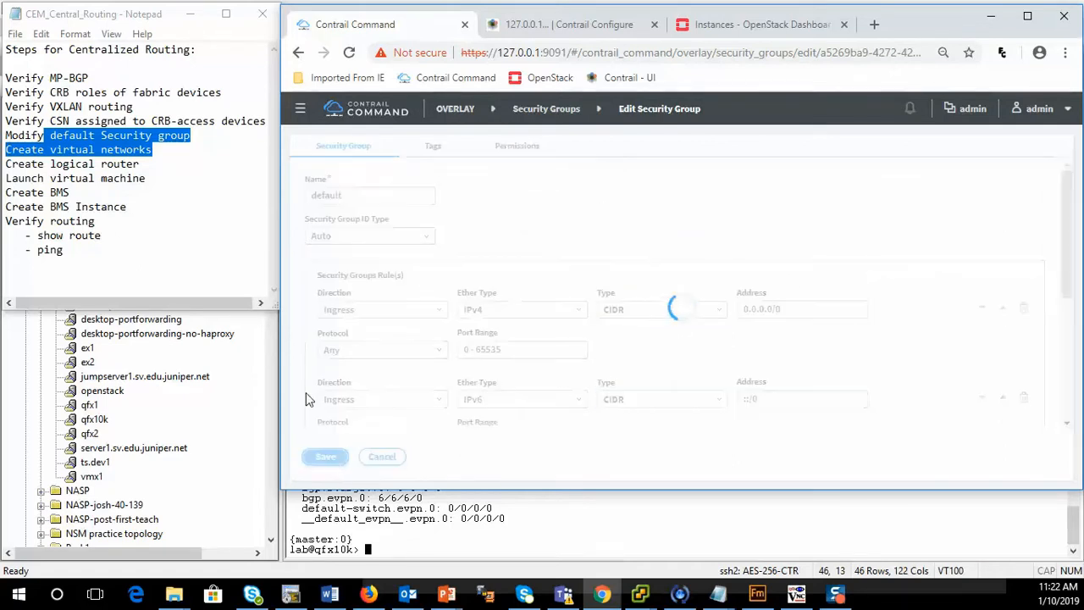
Step: Mark the virtual networks item in the checklist and bring up the topology slide showing Virtual Networks A and B
left_click(39, 163)
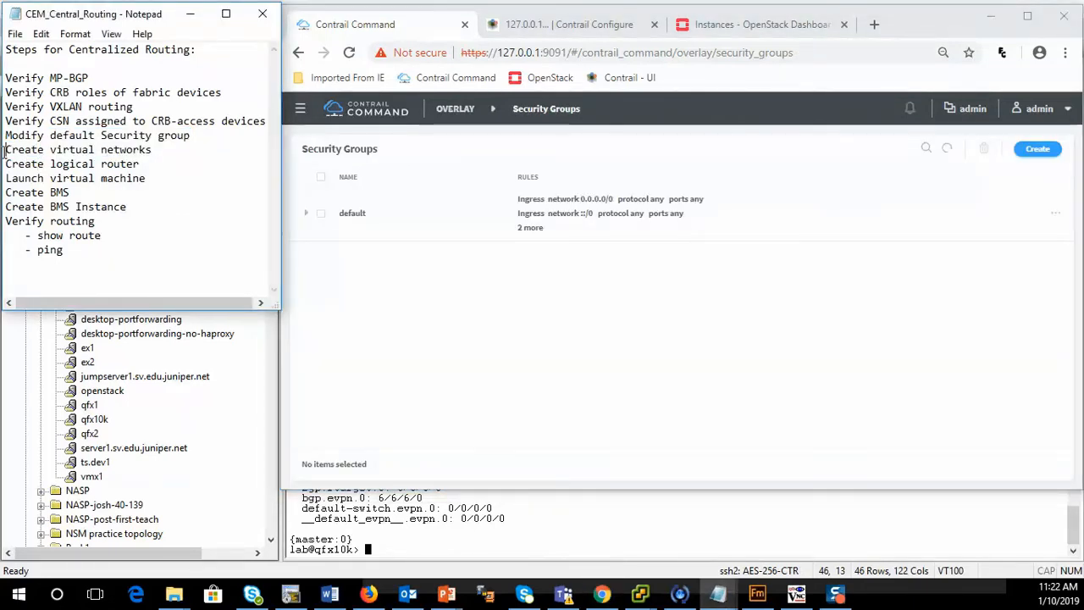
left_click_drag(6, 153, 165, 153)
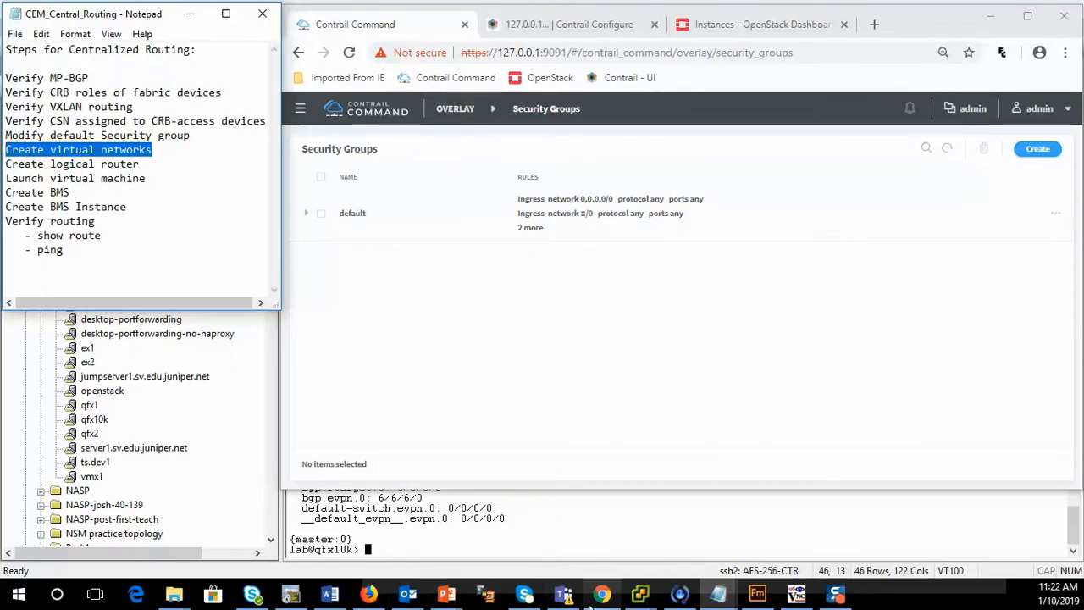
key("alt+Tab")
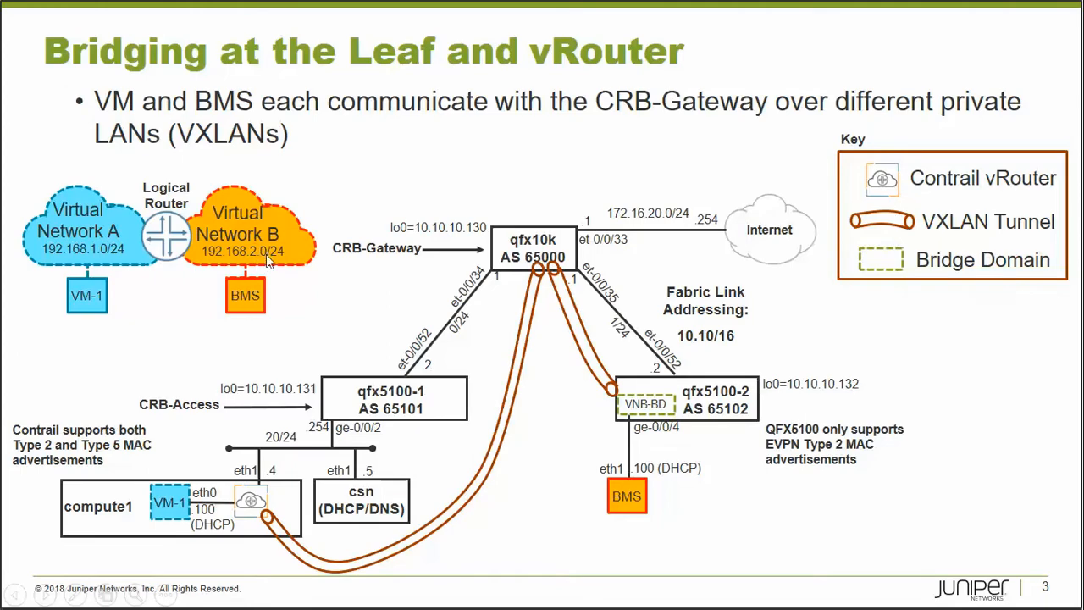
Step: Leave the slide and start a new overlay virtual network named VNA in Contrail Command
key("Escape")
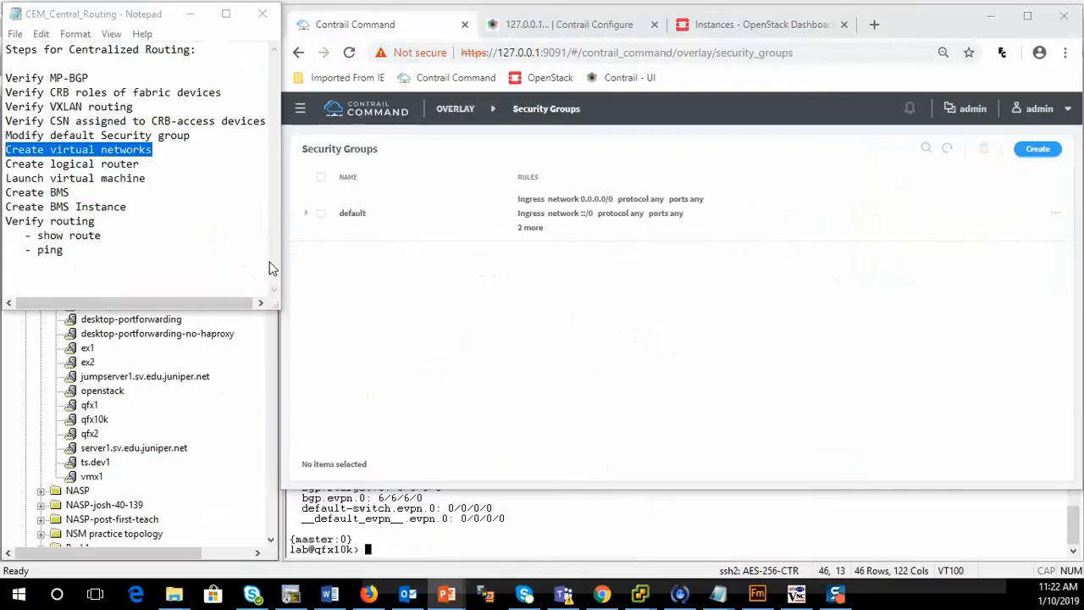
left_click(457, 110)
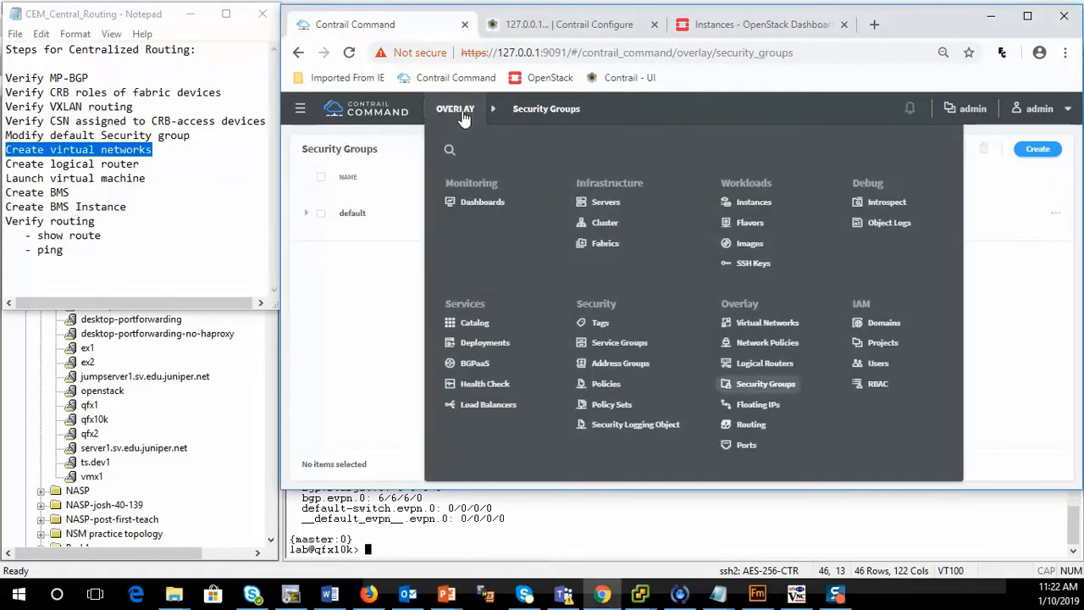
left_click(754, 327)
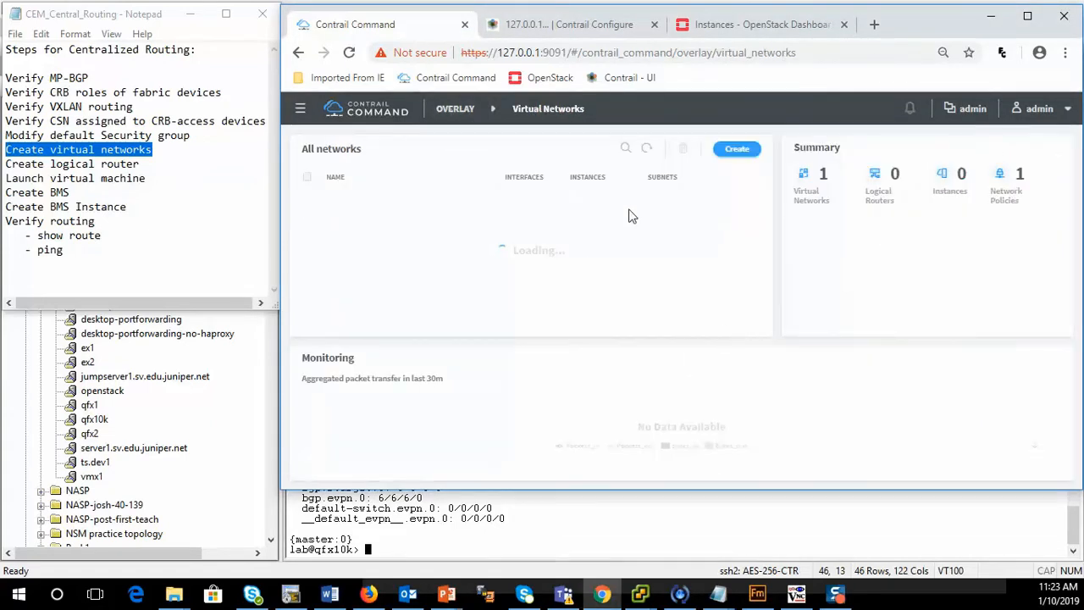
left_click(736, 149)
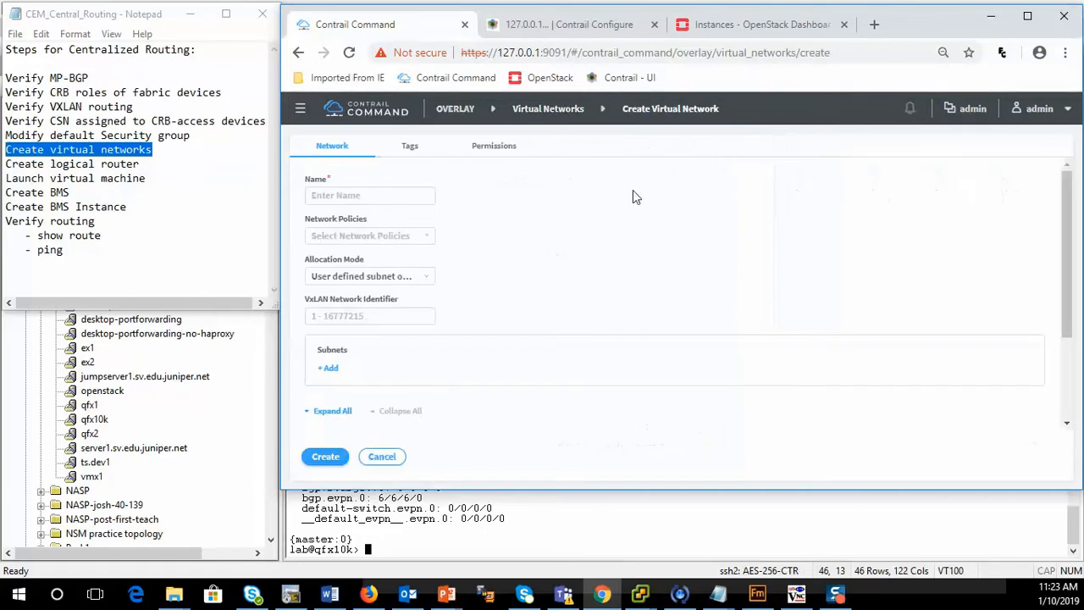
left_click(380, 195)
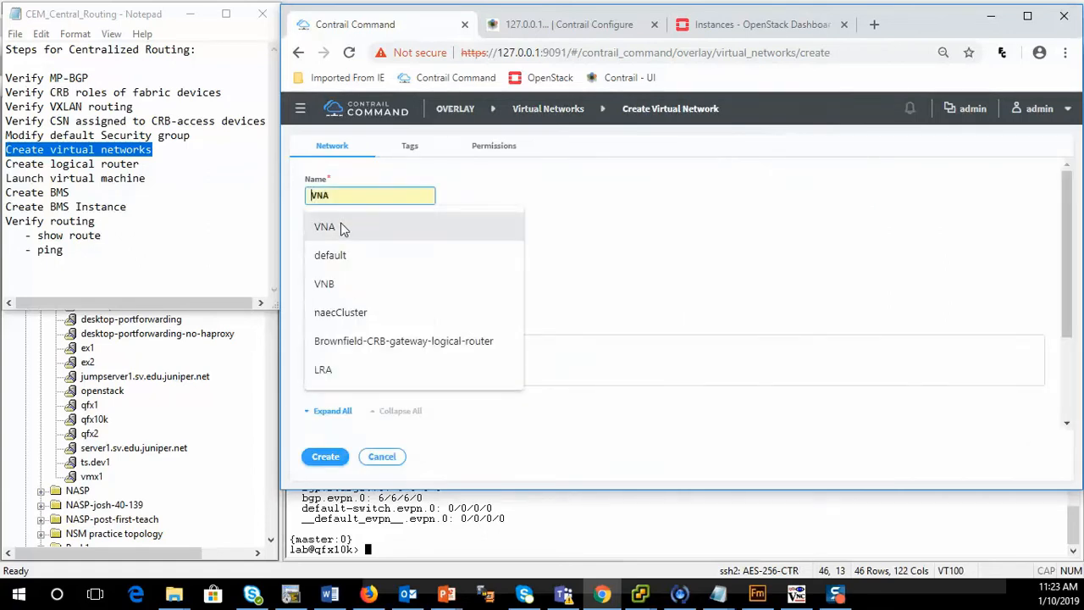
left_click(340, 222)
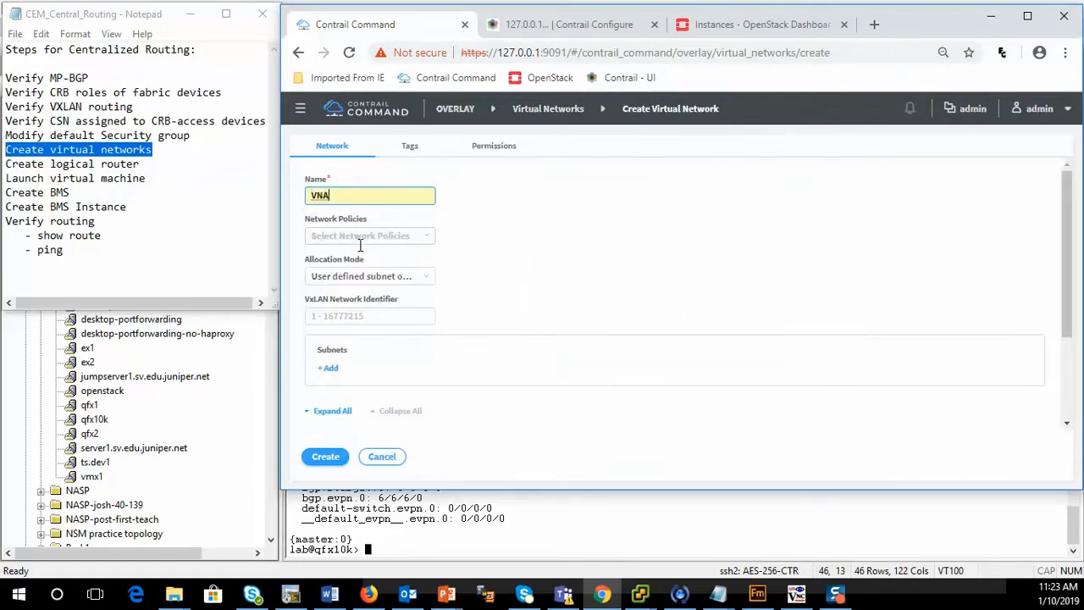
Step: Add a subnet to VNA with the default-domain IPAM, CIDR 192.168.1.0/24 and allocation pool 192.168.1.100-192.168.1.110, and create the network
left_click(333, 369)
left_click(343, 388)
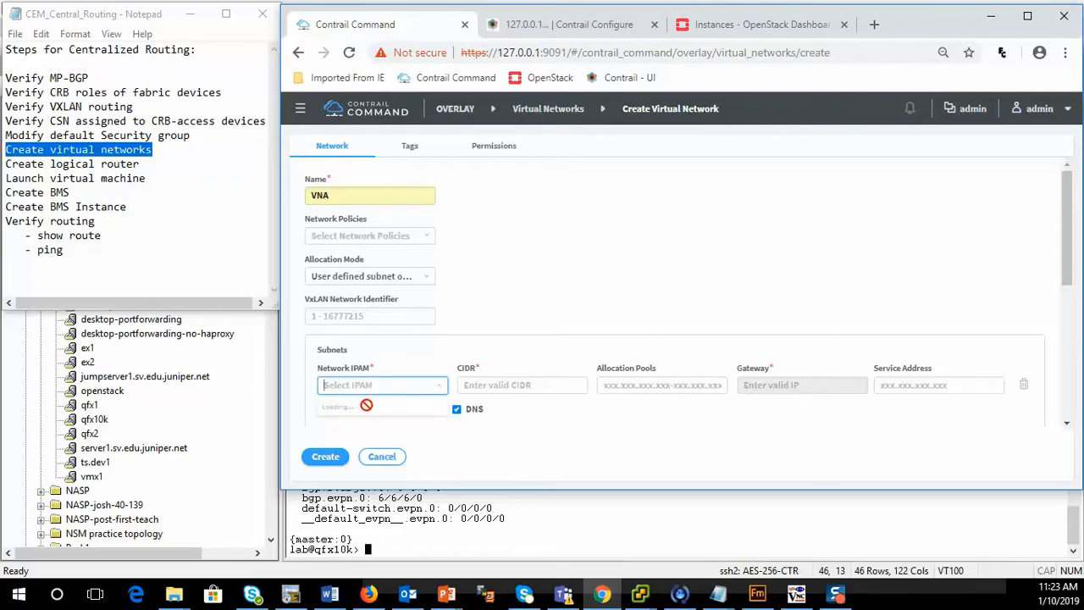
left_click(396, 408)
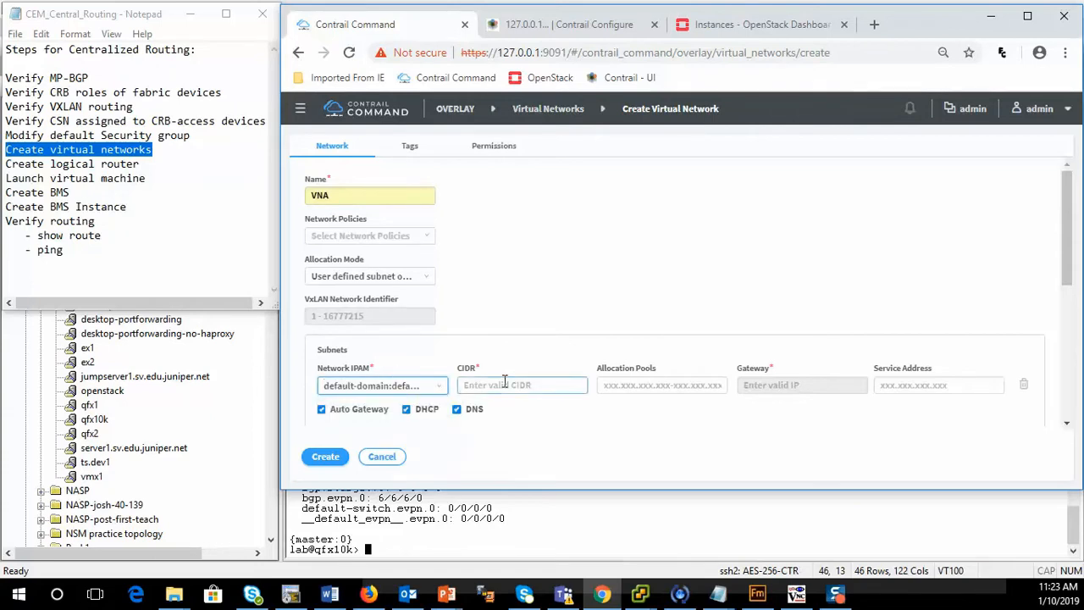
left_click(507, 379)
left_click(518, 422)
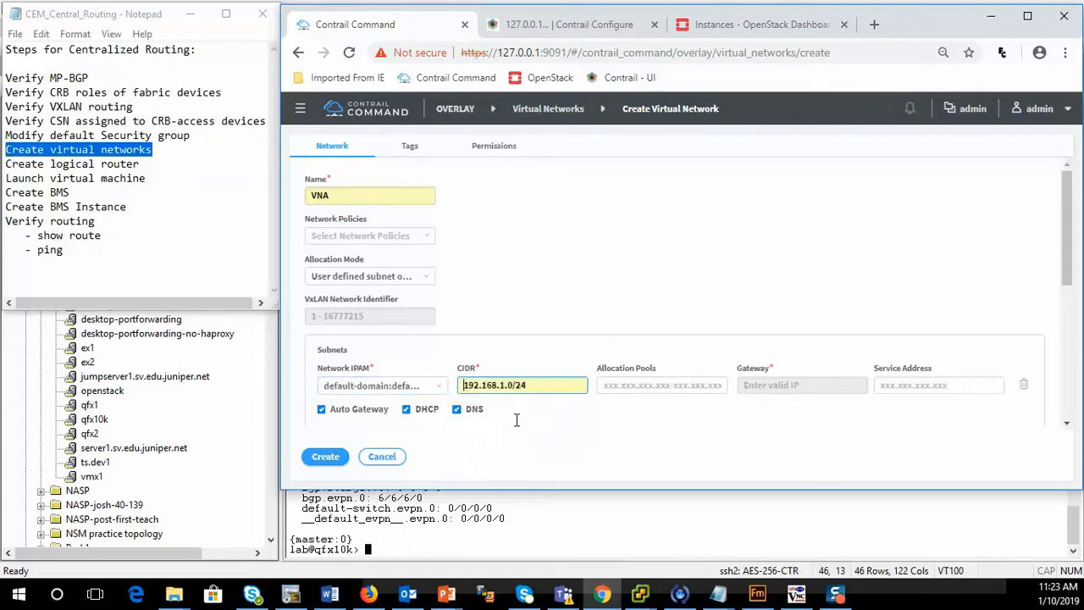
left_click(674, 385)
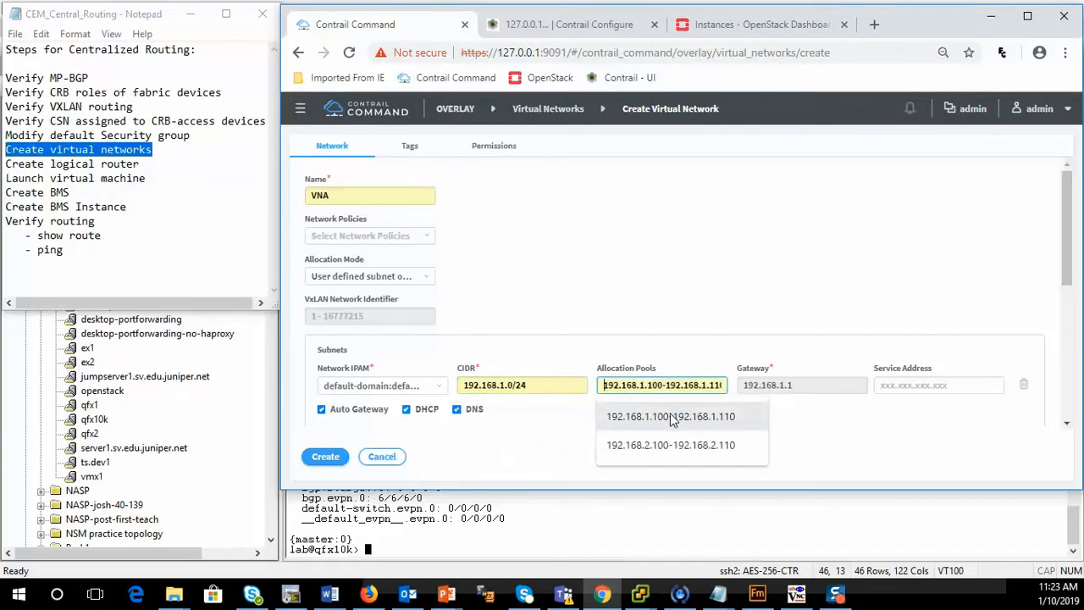
left_click(672, 417)
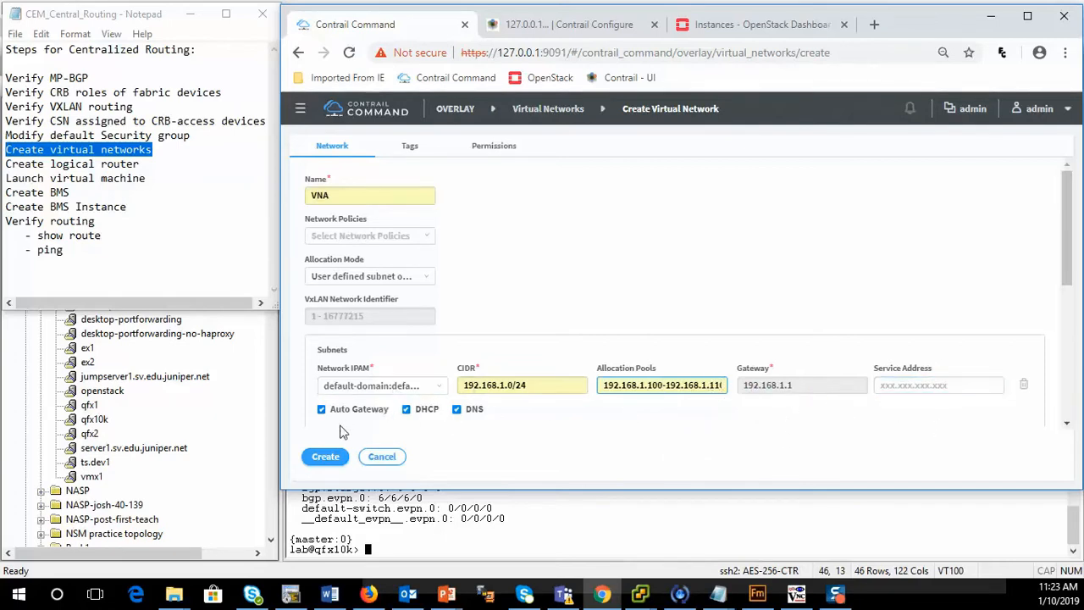
left_click(332, 459)
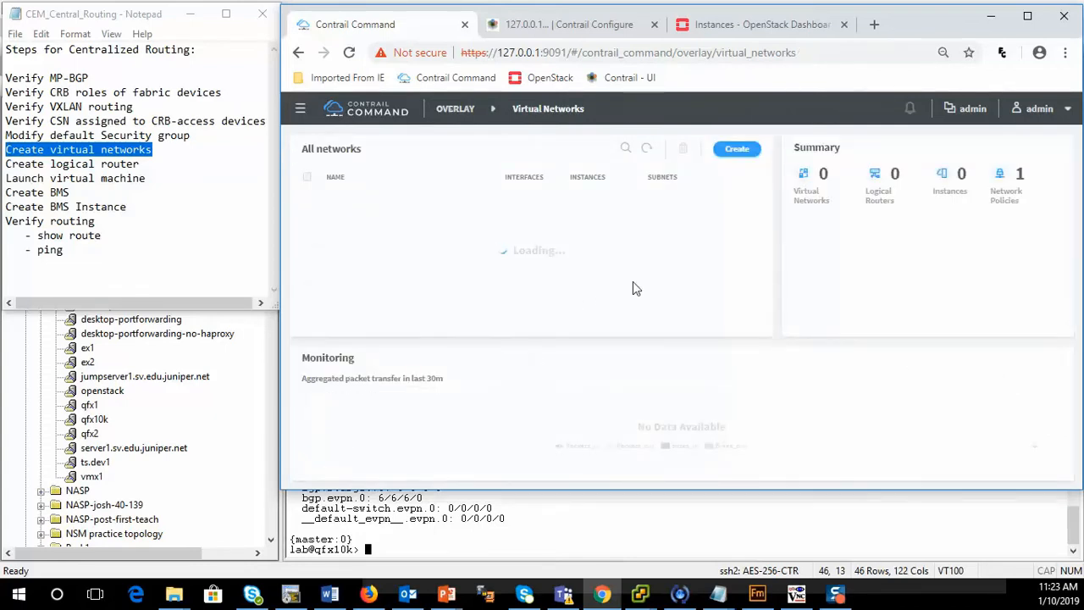
Step: Start a second virtual network named VNB and add a subnet using the default-domain IPAM
left_click(732, 150)
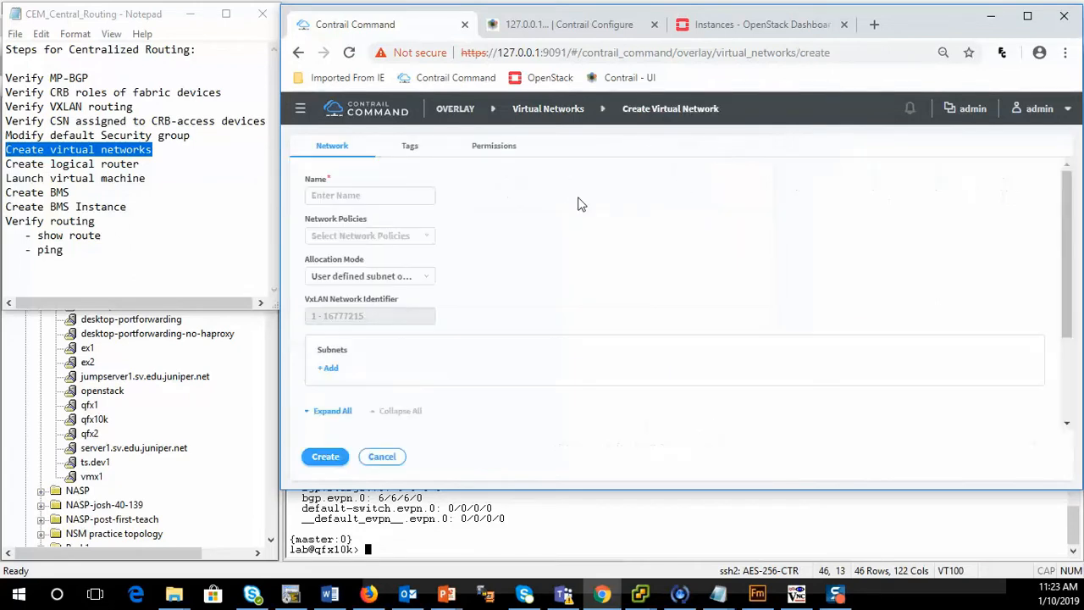
left_click(359, 194)
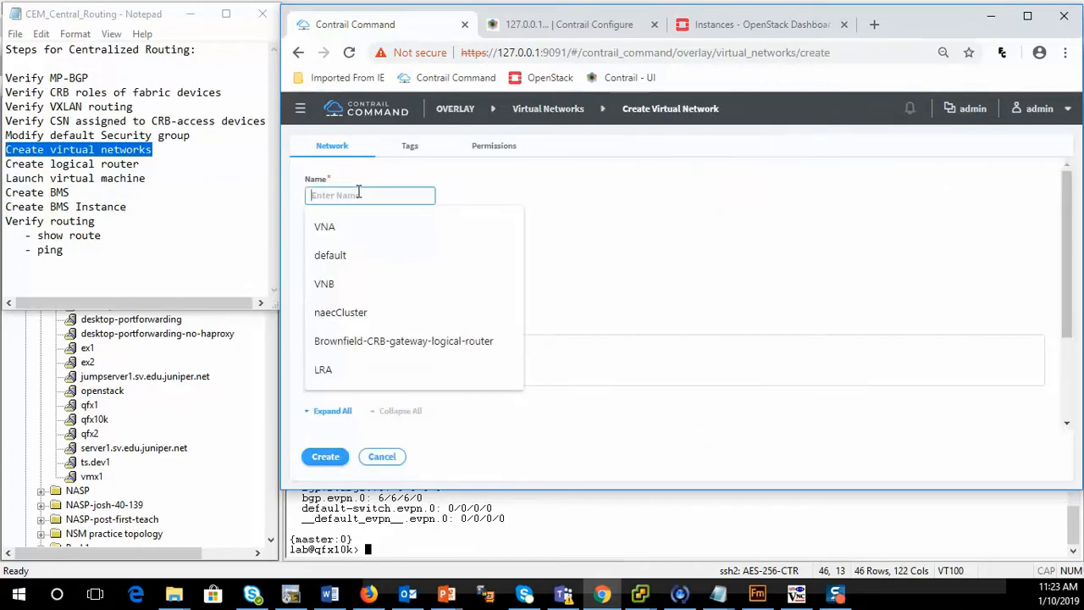
left_click(329, 282)
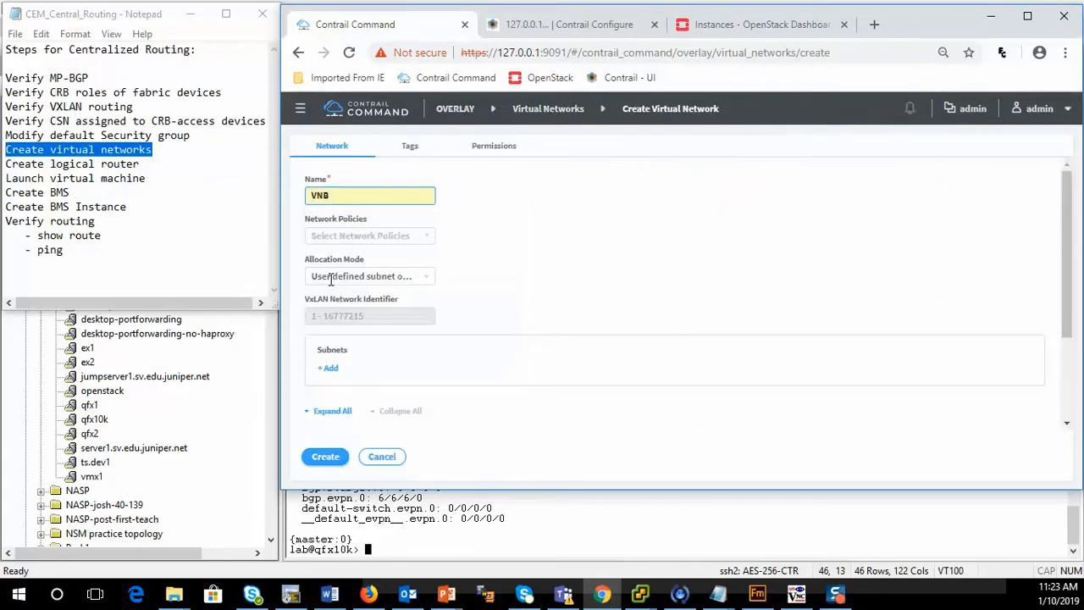
left_click(332, 369)
left_click(339, 388)
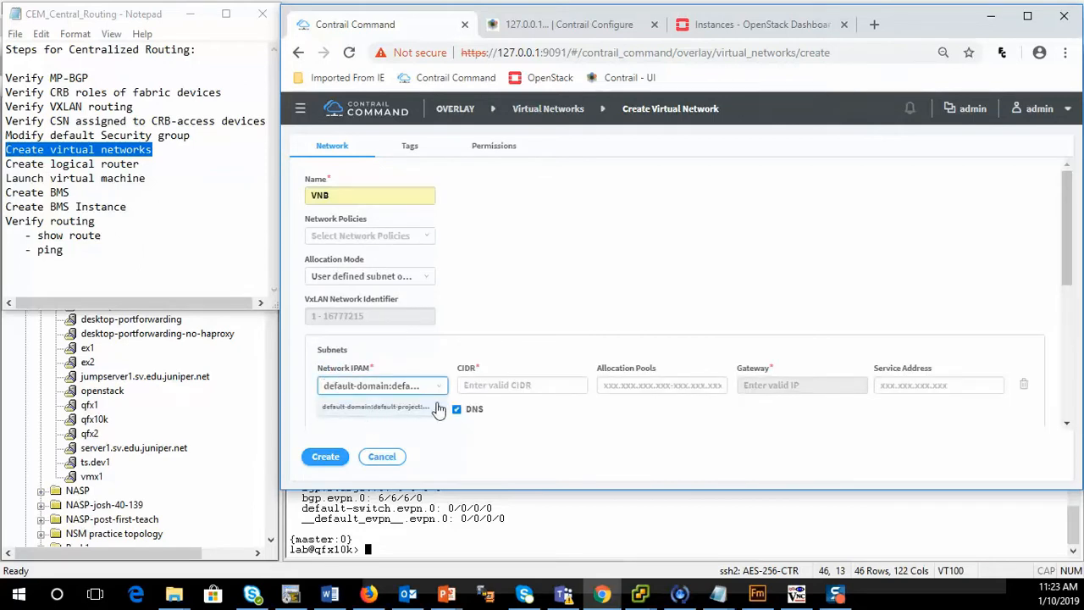
left_click(437, 407)
Step: Set VNB's subnet CIDR to 192.168.2.0/24 with allocation pool 192.168.2.100-192.168.2.110, and create the network
left_click(491, 388)
left_click(519, 448)
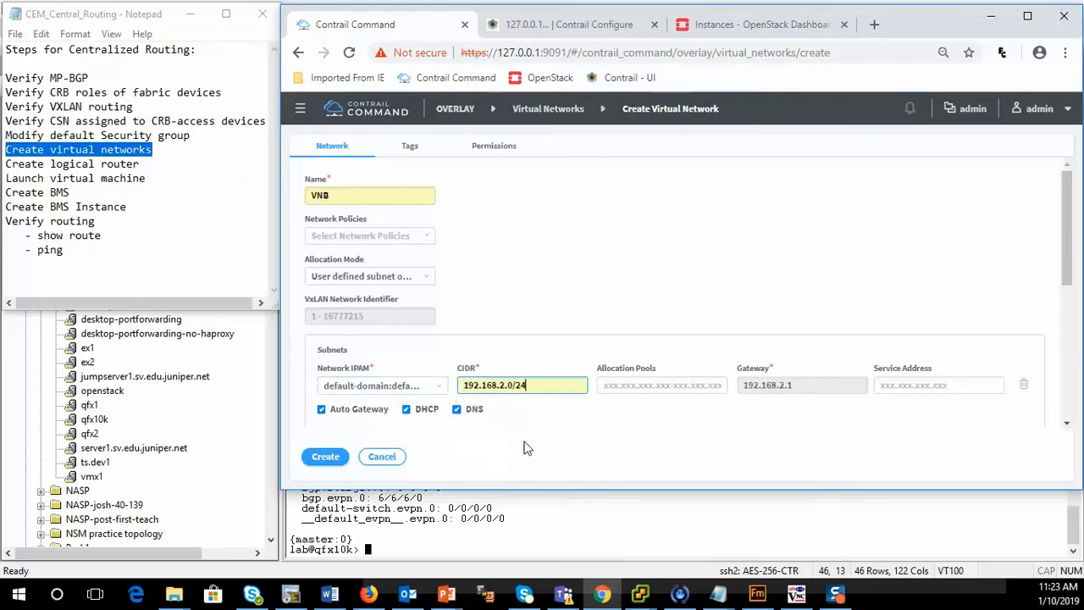
left_click(666, 392)
left_click(668, 445)
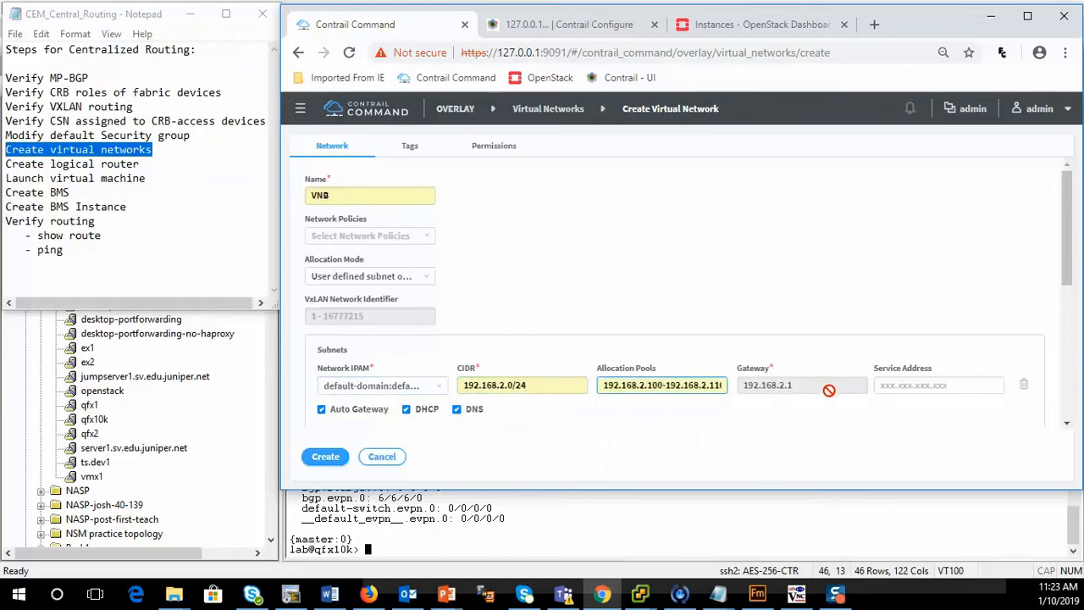
left_click(972, 394)
left_click(323, 456)
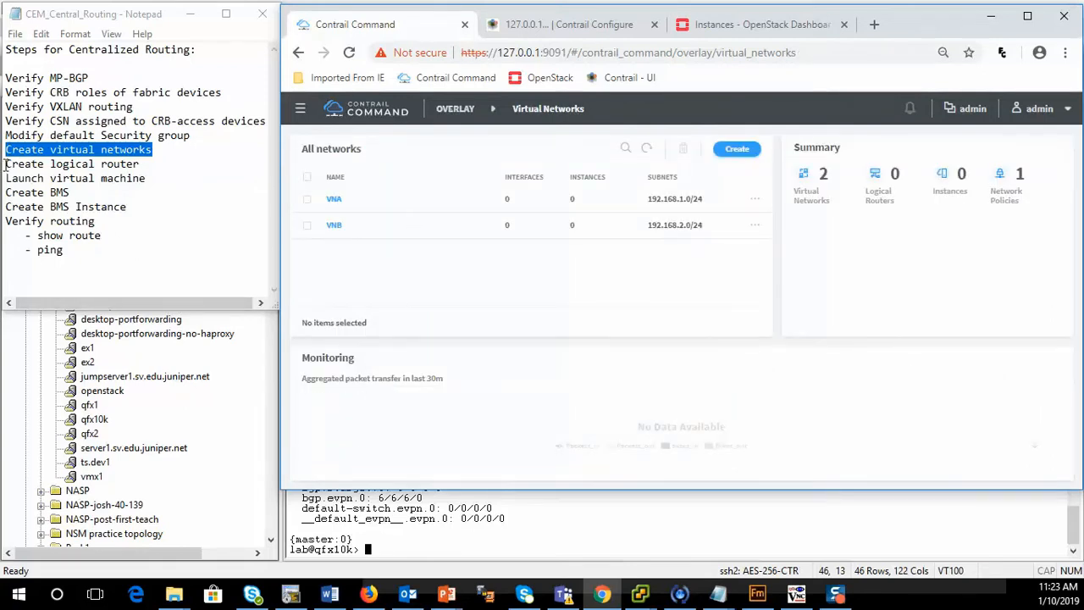
Step: Mark the logical router item in the checklist and review the slide on routing and switching on the CRB-Gateway
left_click_drag(6, 166, 146, 165)
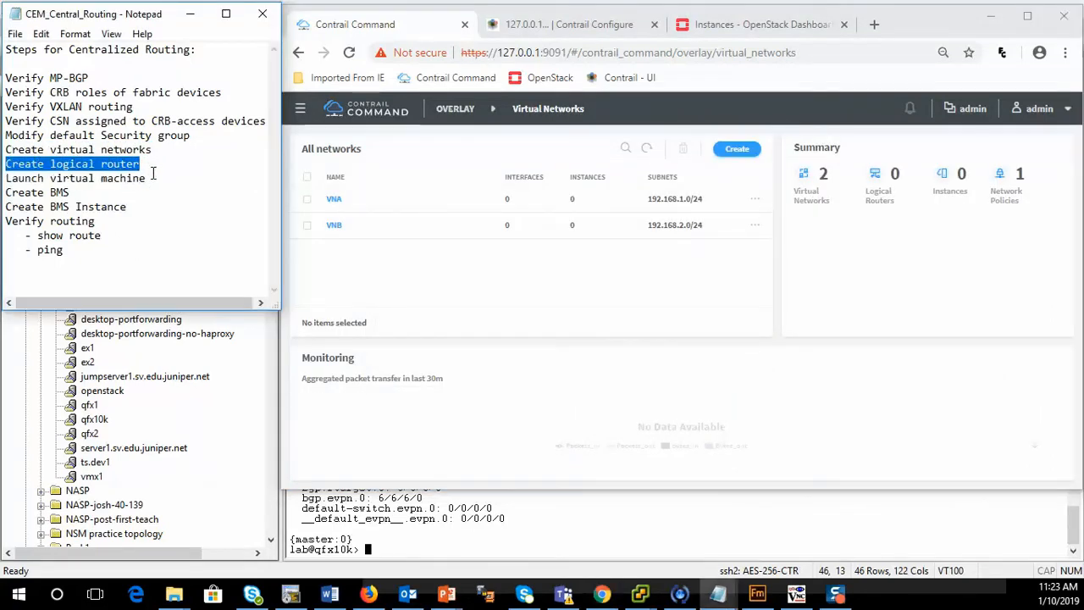
key("alt+Tab")
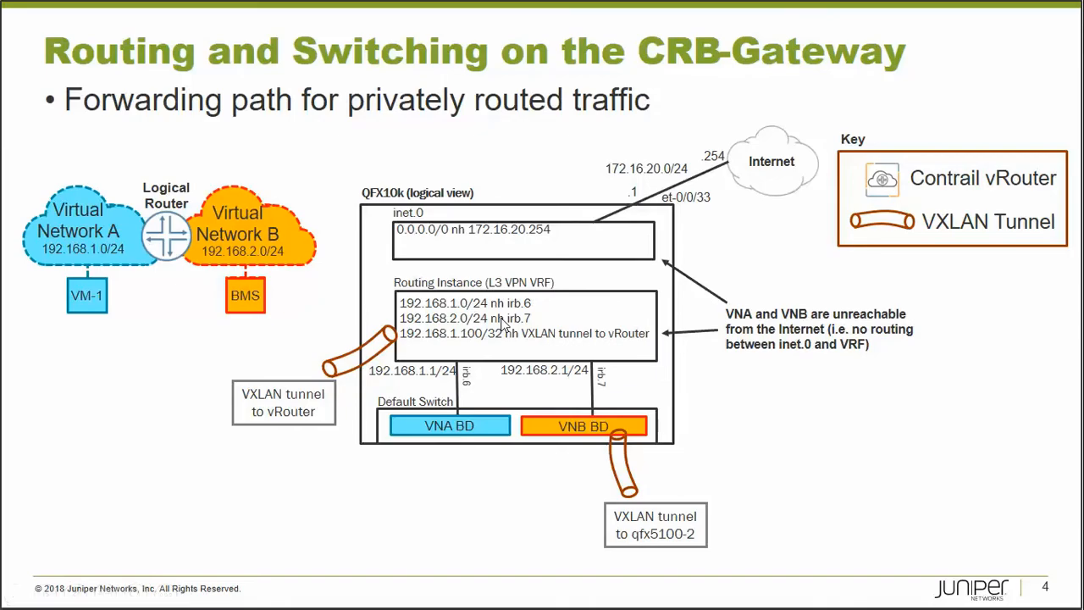
key("Escape")
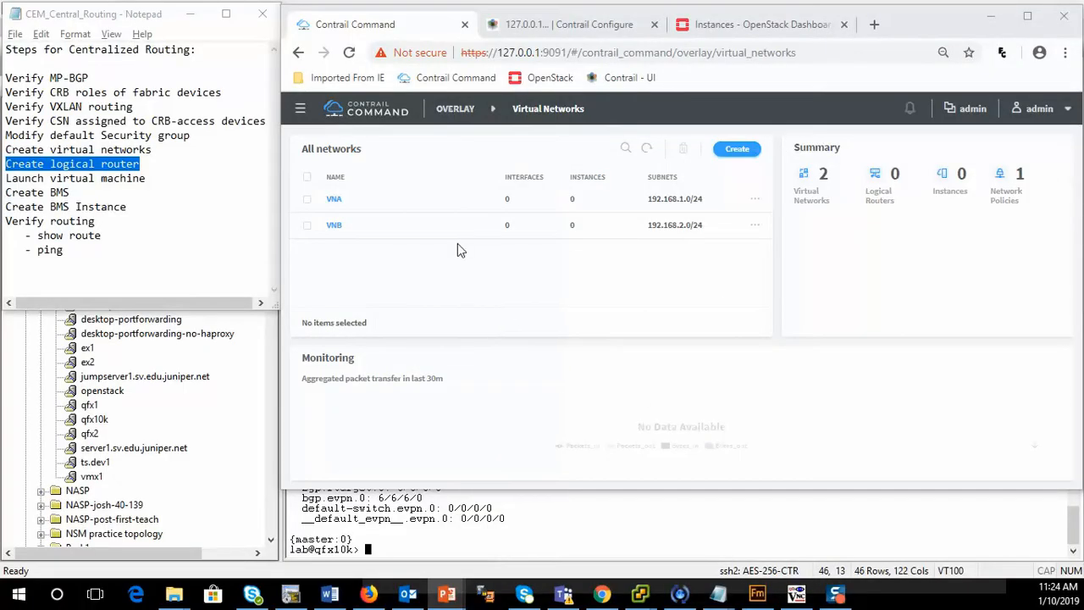
Step: Open the overlay logical routers list in Contrail Command and start a new logical router named LR1
left_click(464, 119)
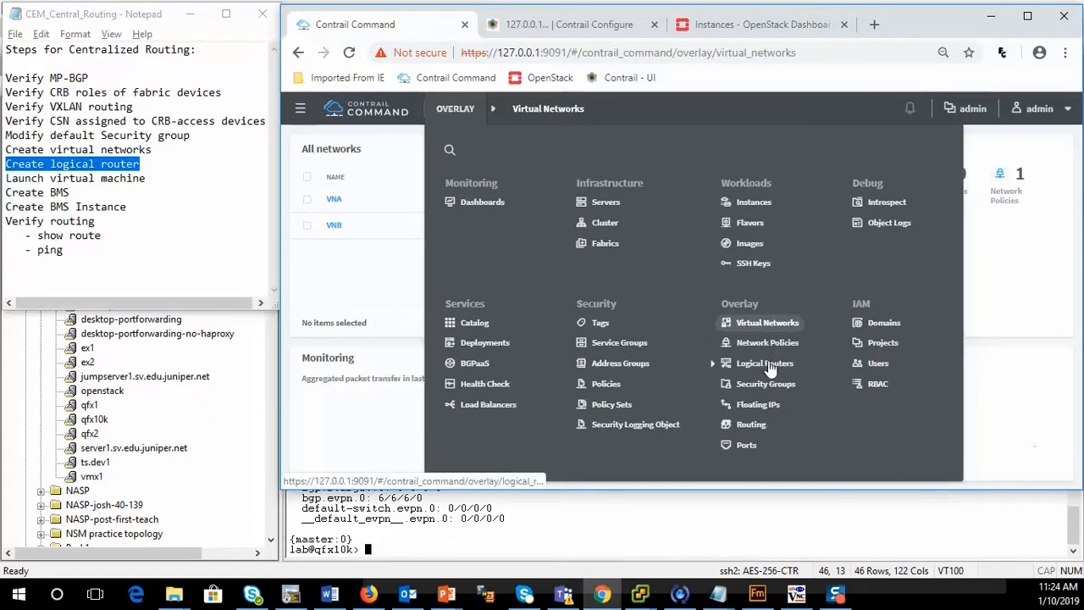
left_click(768, 359)
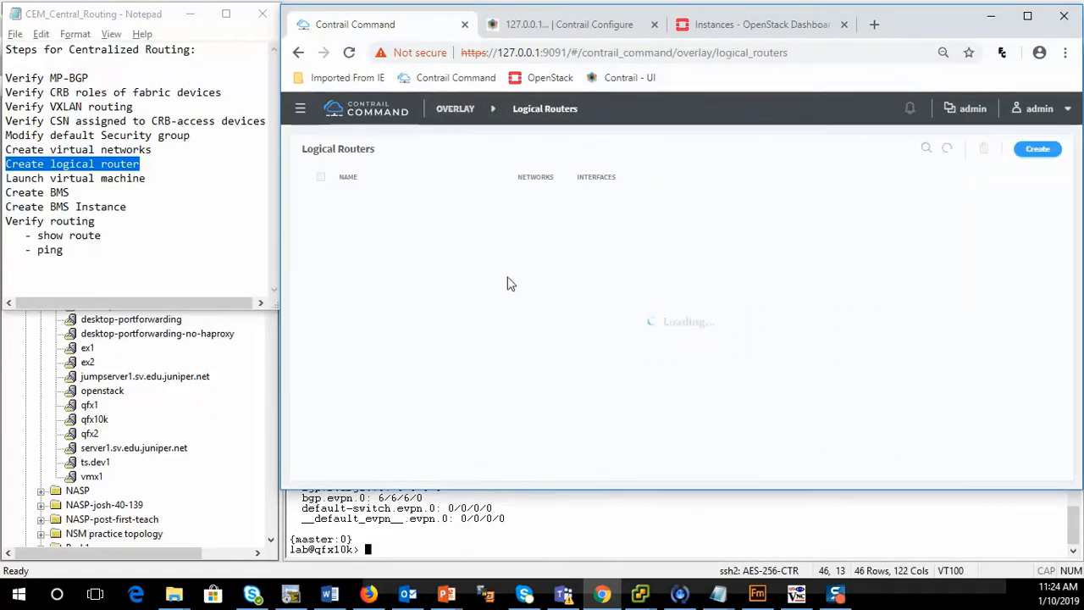
left_click(1035, 149)
left_click(366, 194)
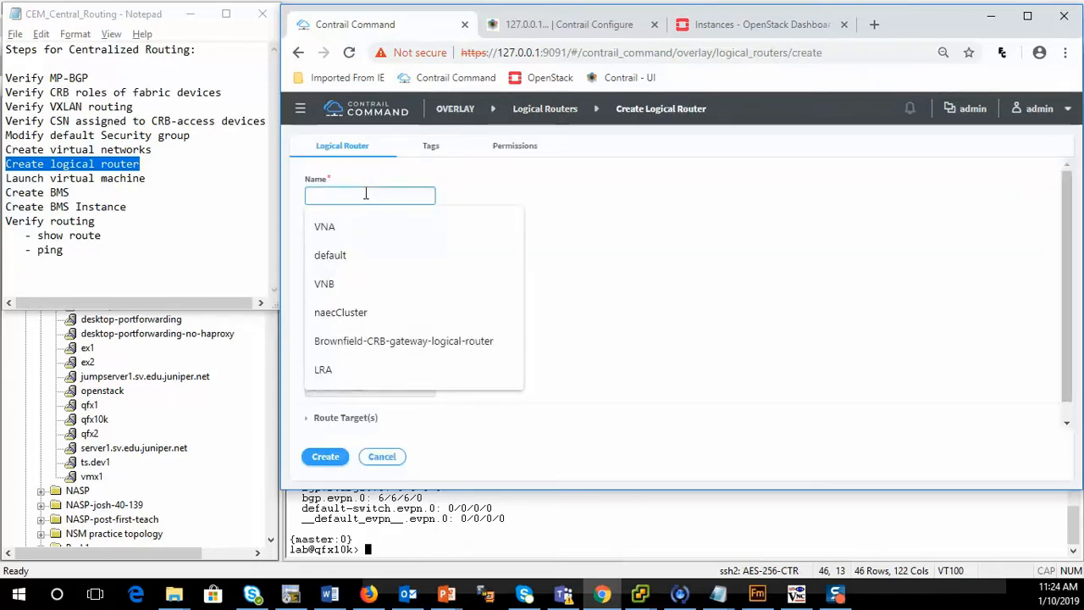
type("LS")
type("R1")
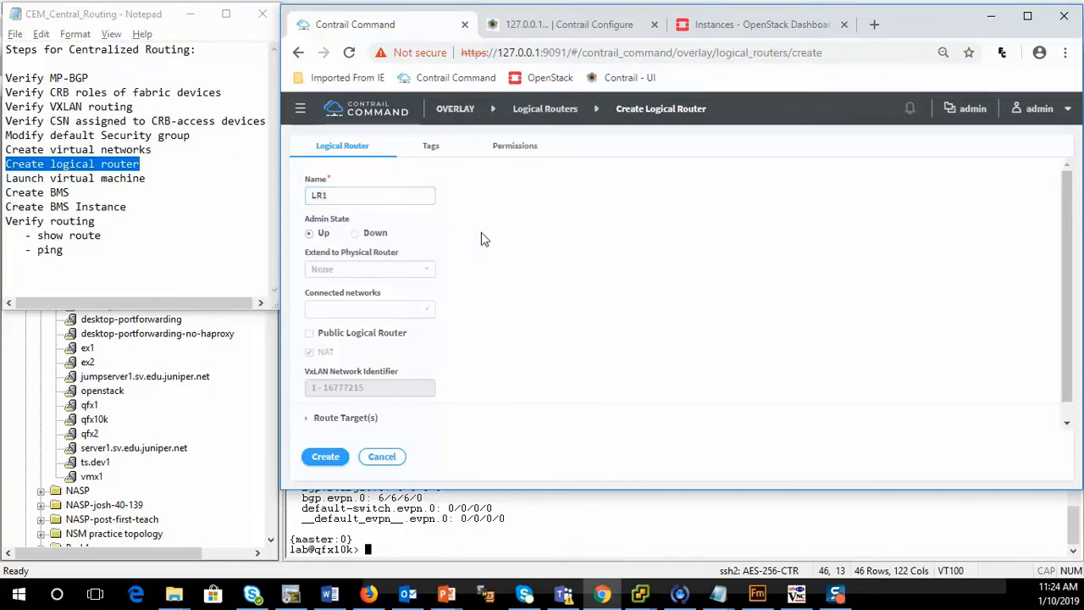
Step: Extend LR1 to the physical router qfx10k, connect it to VNA and VNB, and create the logical router
left_click(398, 268)
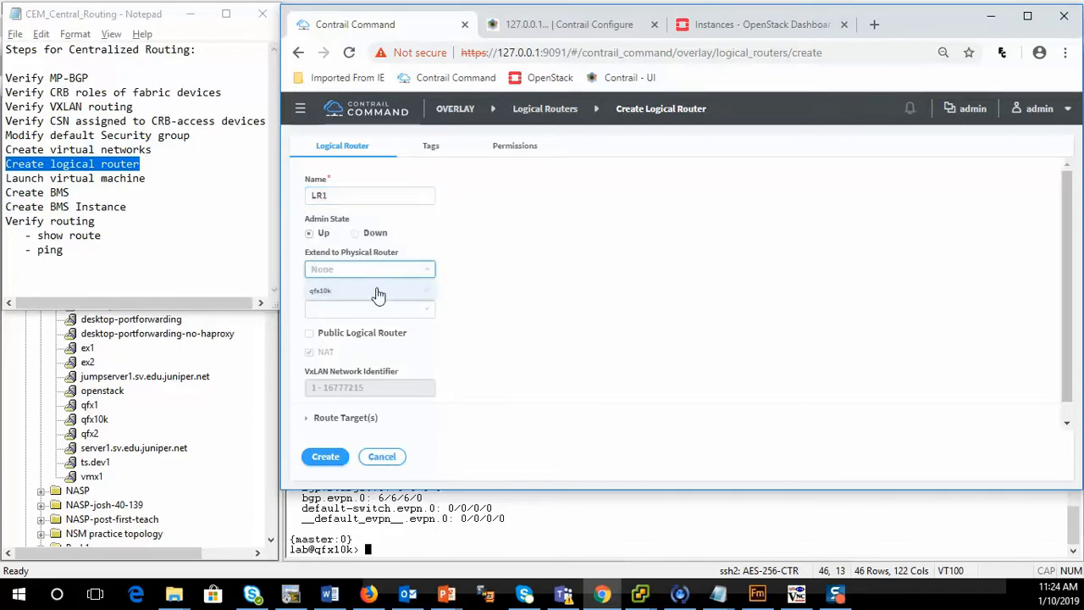
left_click(377, 291)
left_click(508, 293)
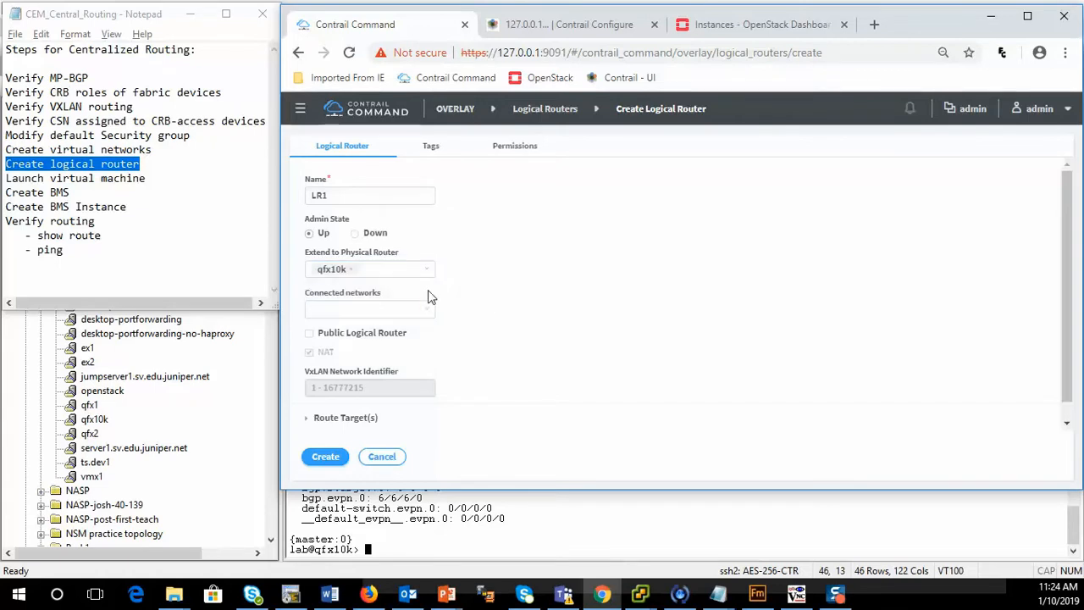
left_click(419, 309)
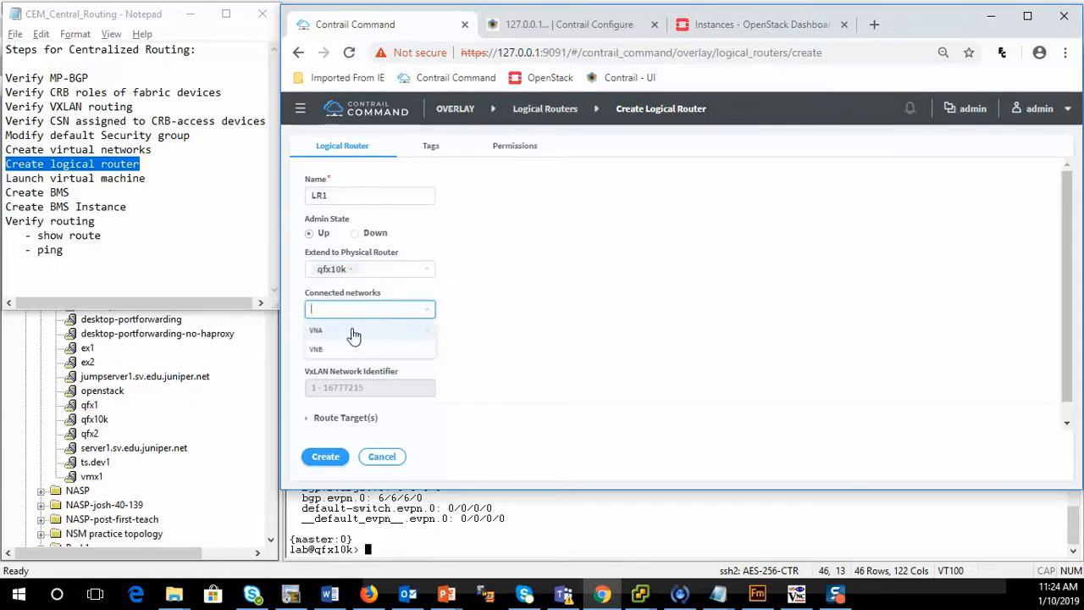
left_click(363, 330)
left_click(343, 354)
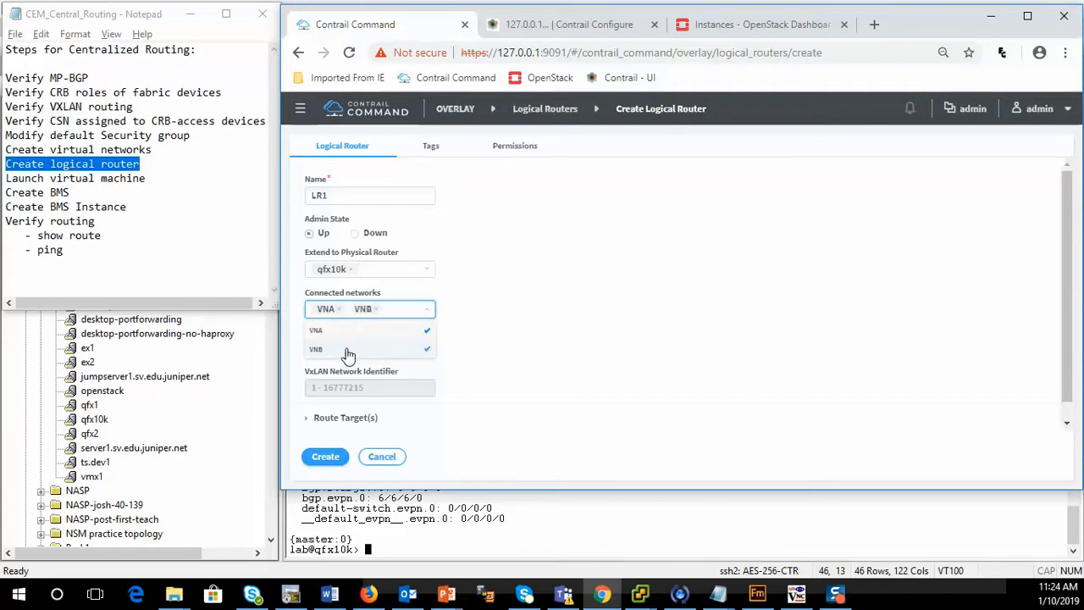
left_click(492, 369)
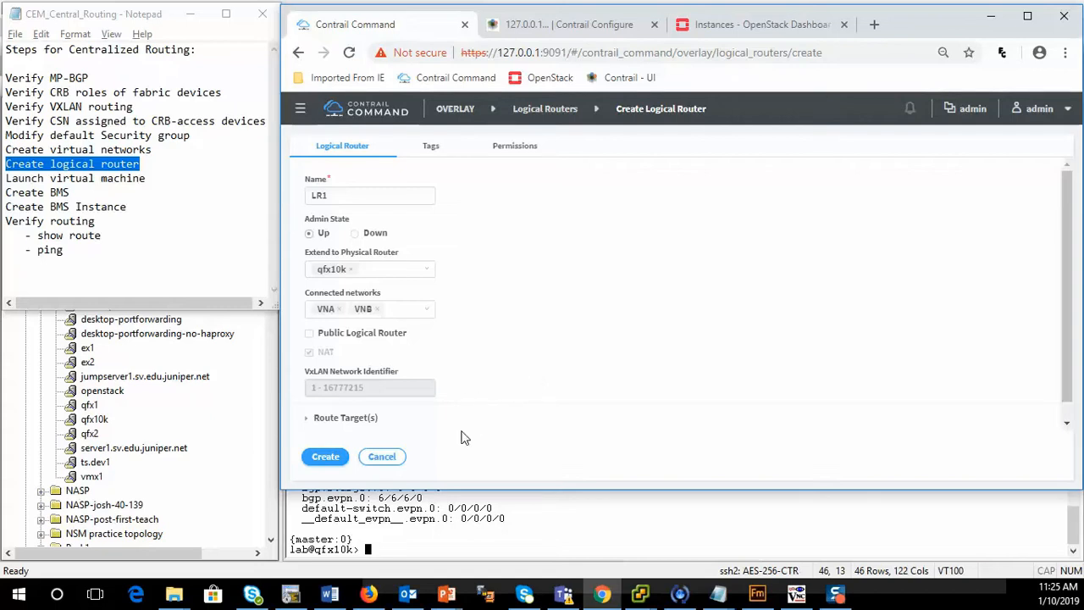
left_click(329, 457)
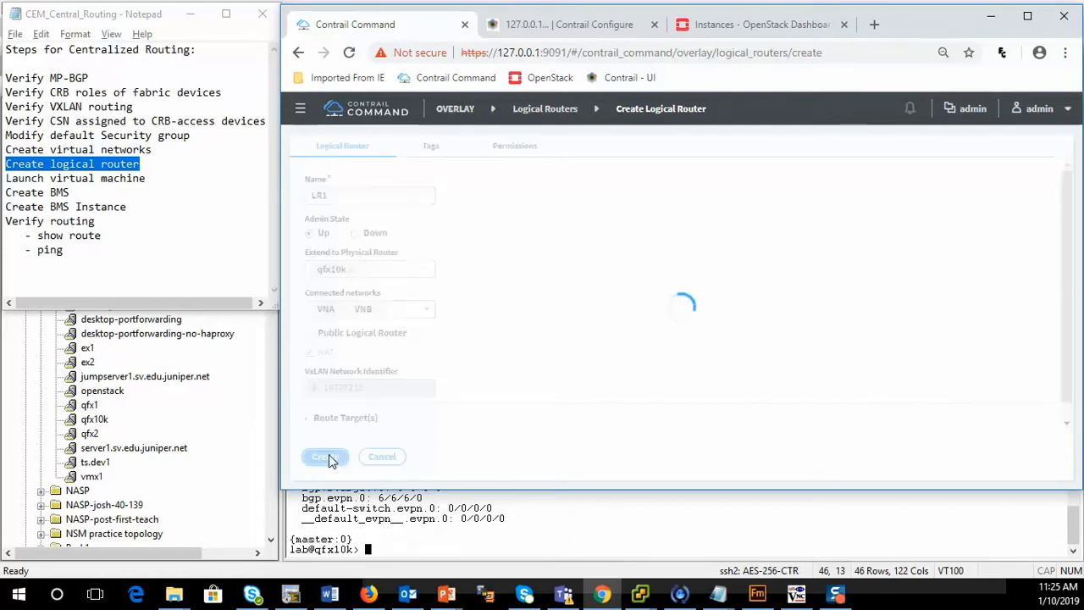
Step: Switch to SecureCRT, check the Ansible log in the control session and stop its running output
left_click(517, 540)
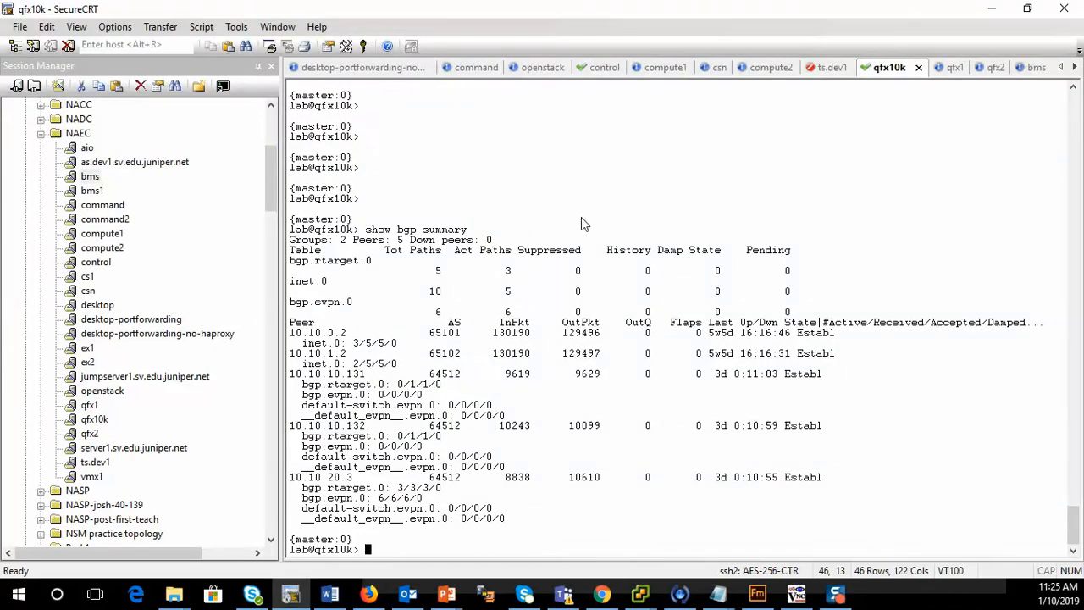
left_click(602, 67)
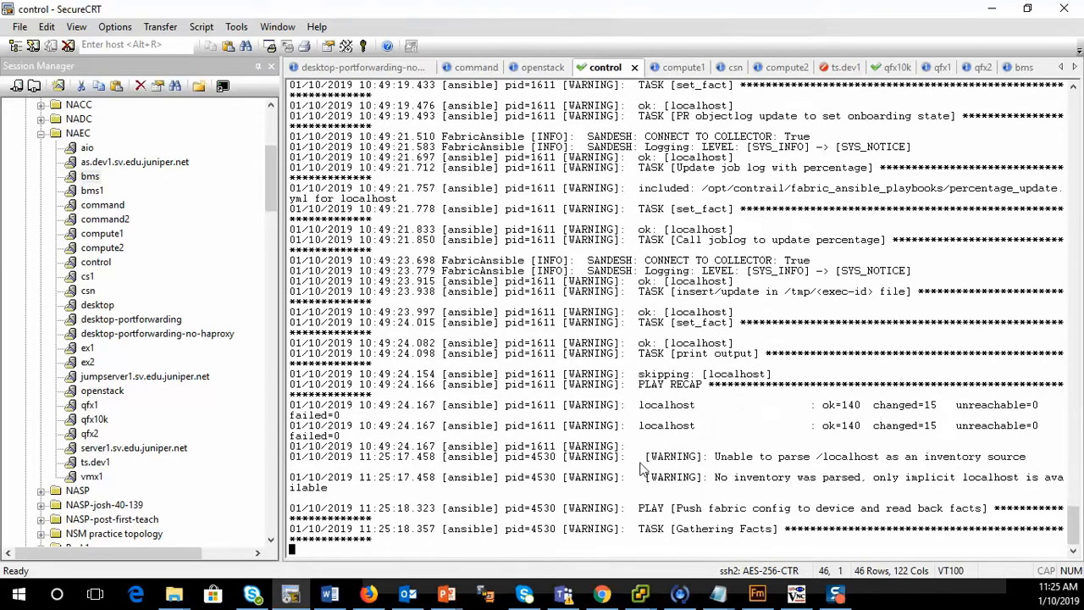
key("ctrl+c")
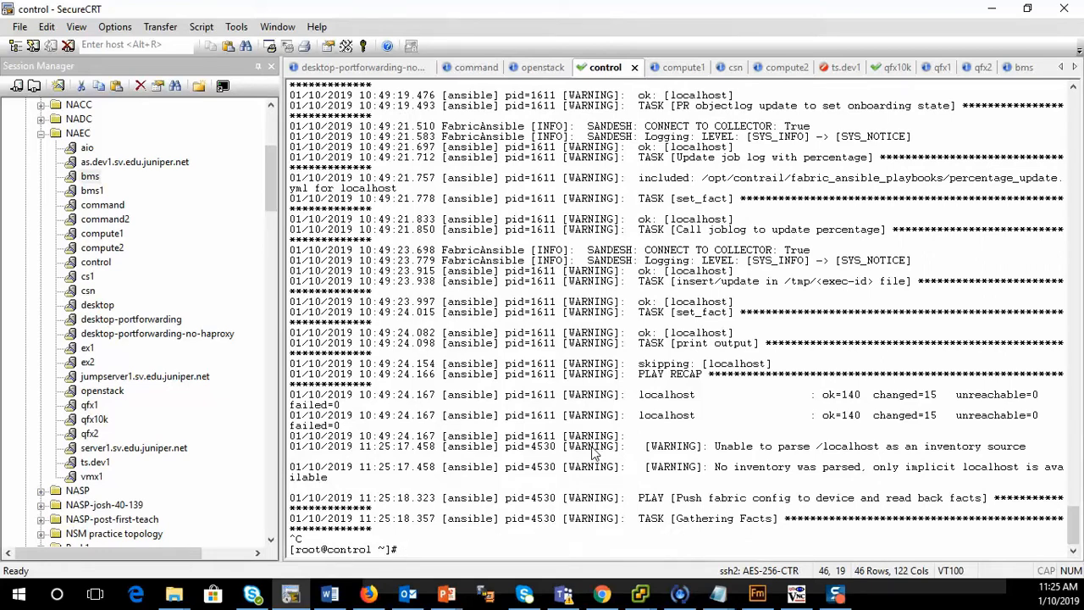
Step: Follow /var/log/contrail/contrail-fabric-ansible-playbooks.log with tail -f in the control session, and review the CRB-Gateway slide during the playbook run
key("Up")
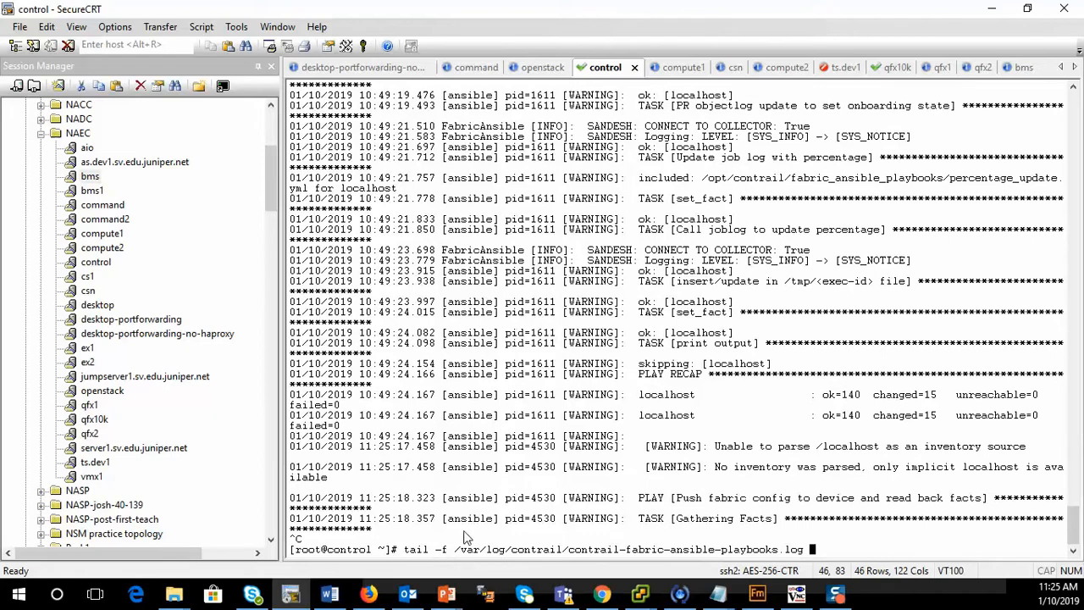
left_click_drag(405, 555, 451, 554)
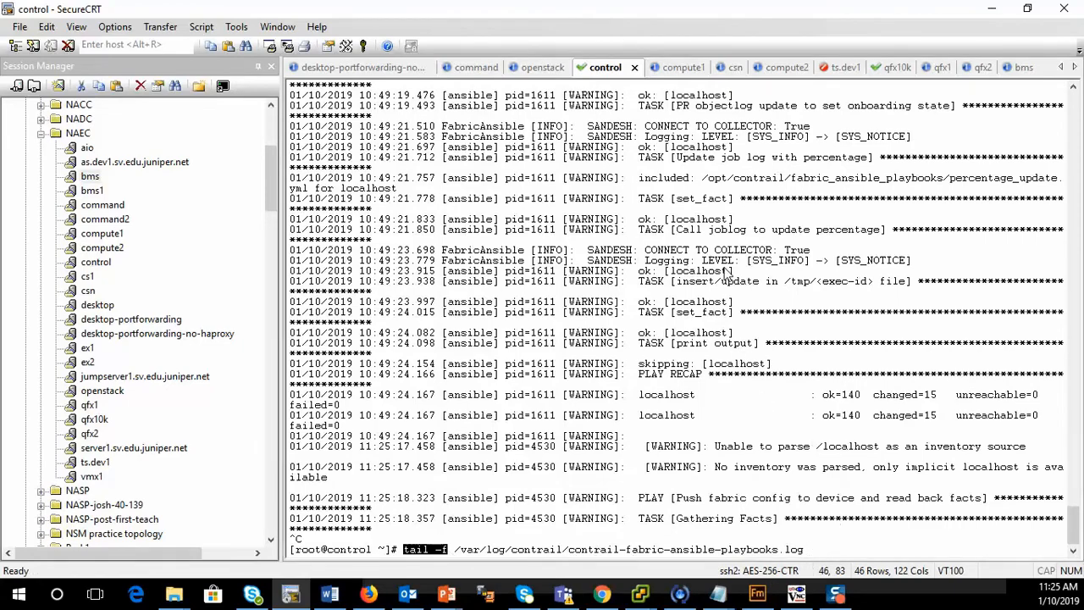
key("Return")
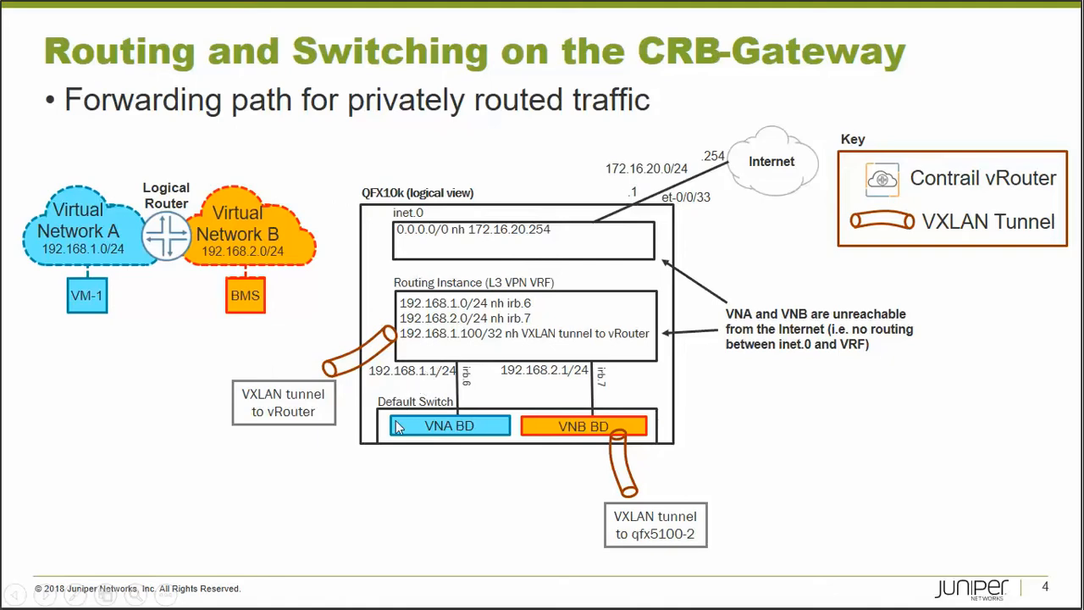
key("alt+Tab")
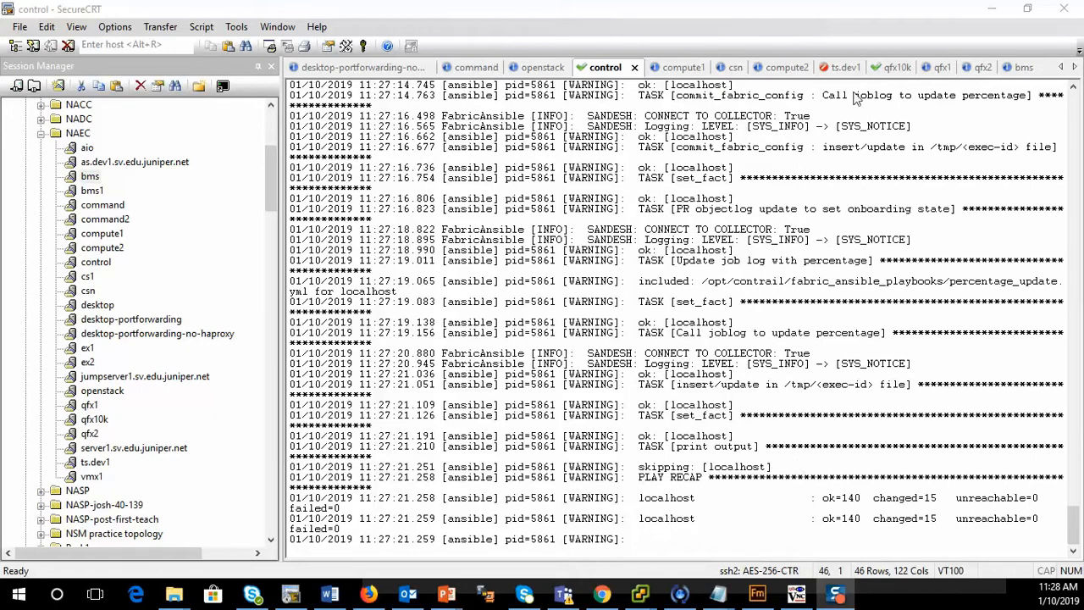
Step: In the qfx10k session, compare the current configuration with rollback 2 using show | compare rollback 2
left_click(891, 68)
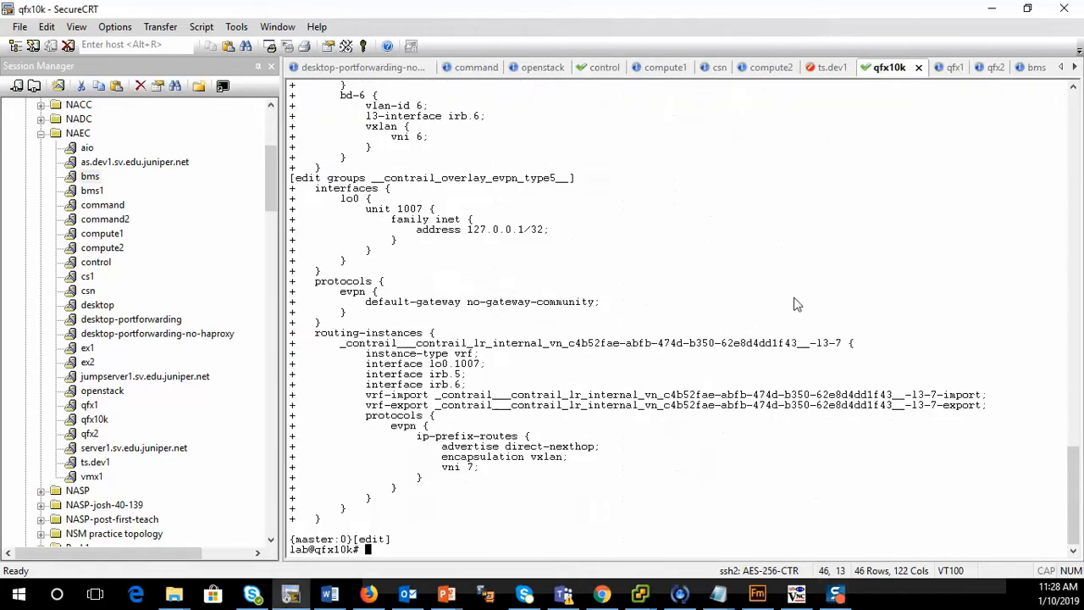
key("Return")
key("Return")
key("Return")
key("Return")
key("Return")
key("Return")
key("Return")
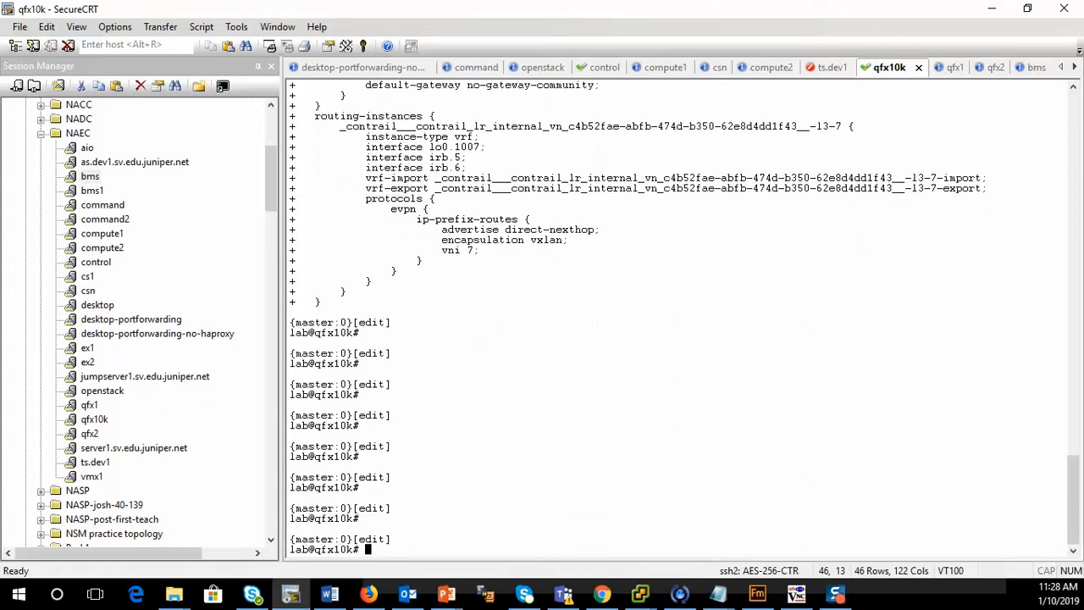
key("Up")
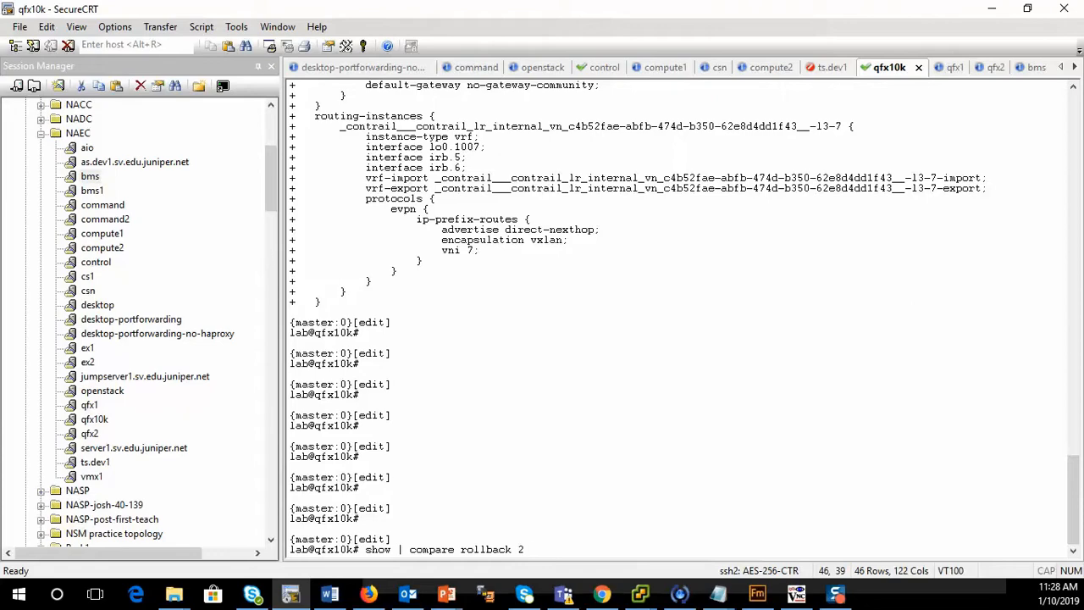
key("Return")
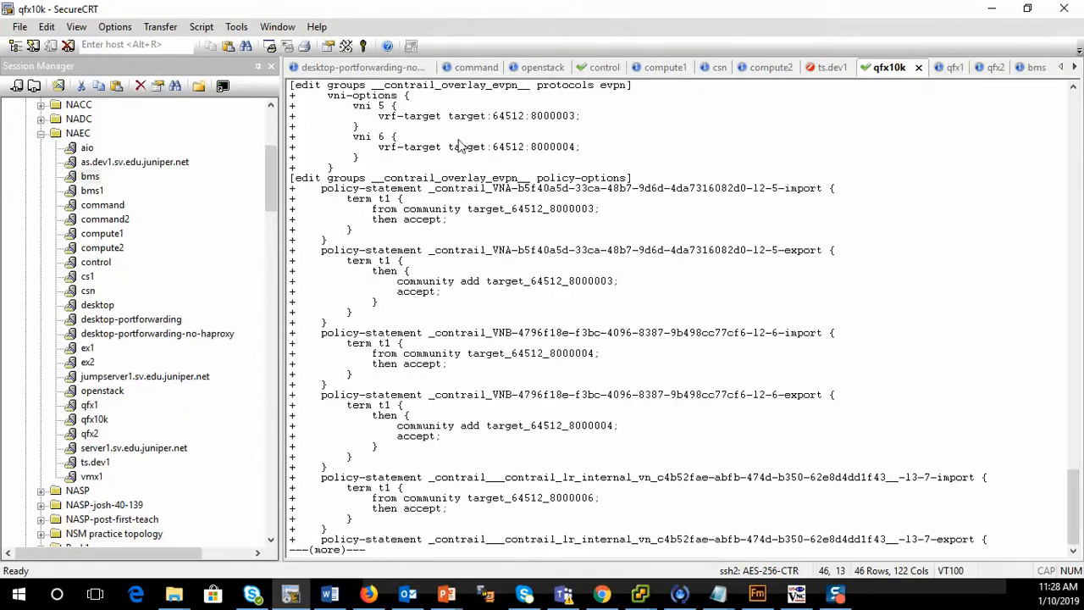
Step: Examine the VNI route targets and the addresses and virtual gateway addresses of the IRB units in the comparison output
left_click_drag(322, 96, 593, 175)
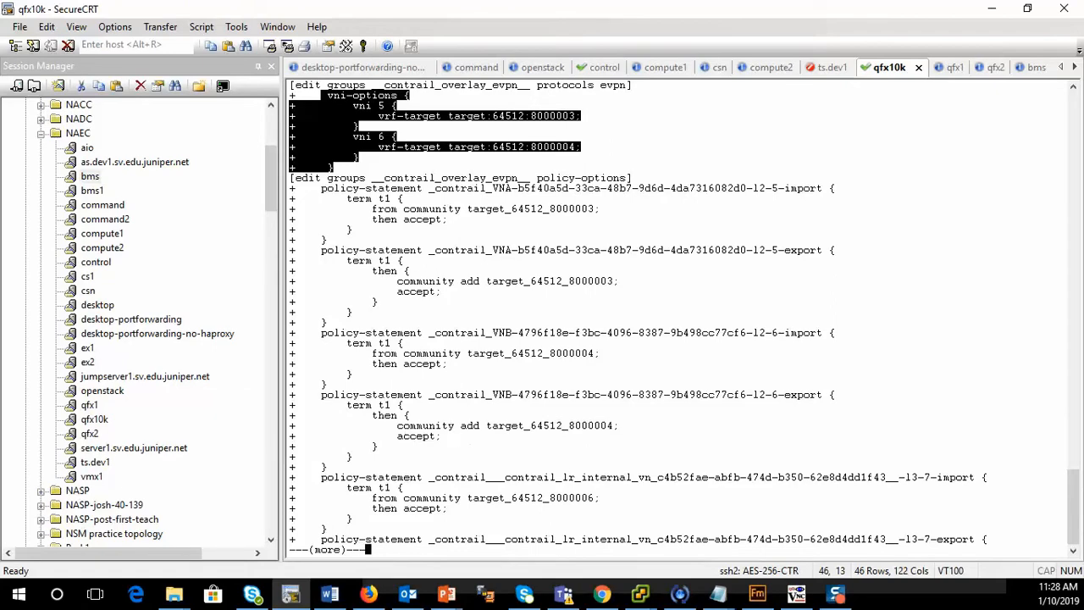
key("space")
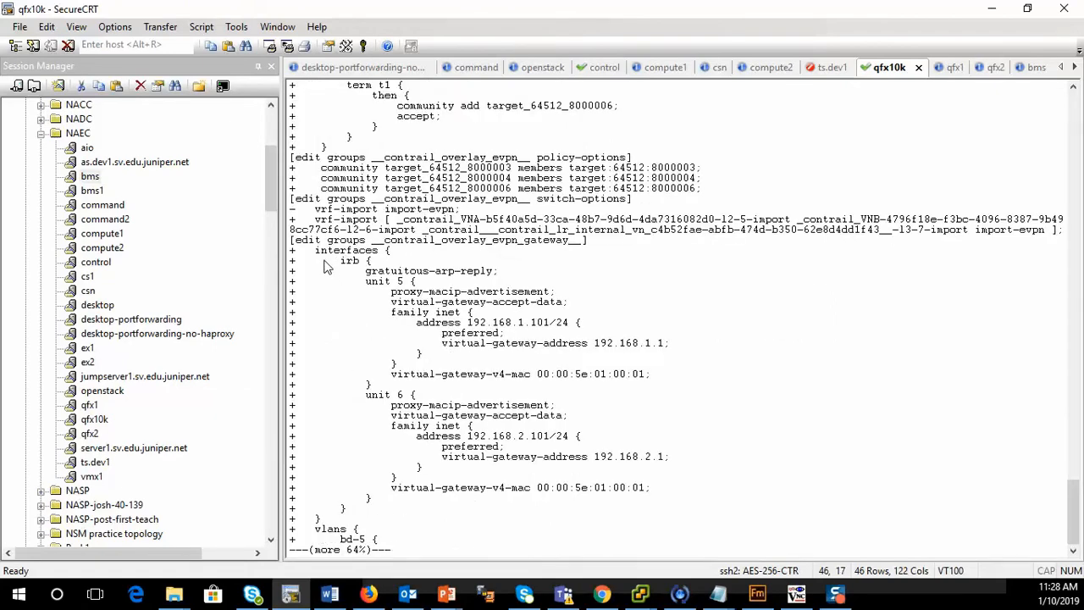
left_click_drag(327, 281, 711, 496)
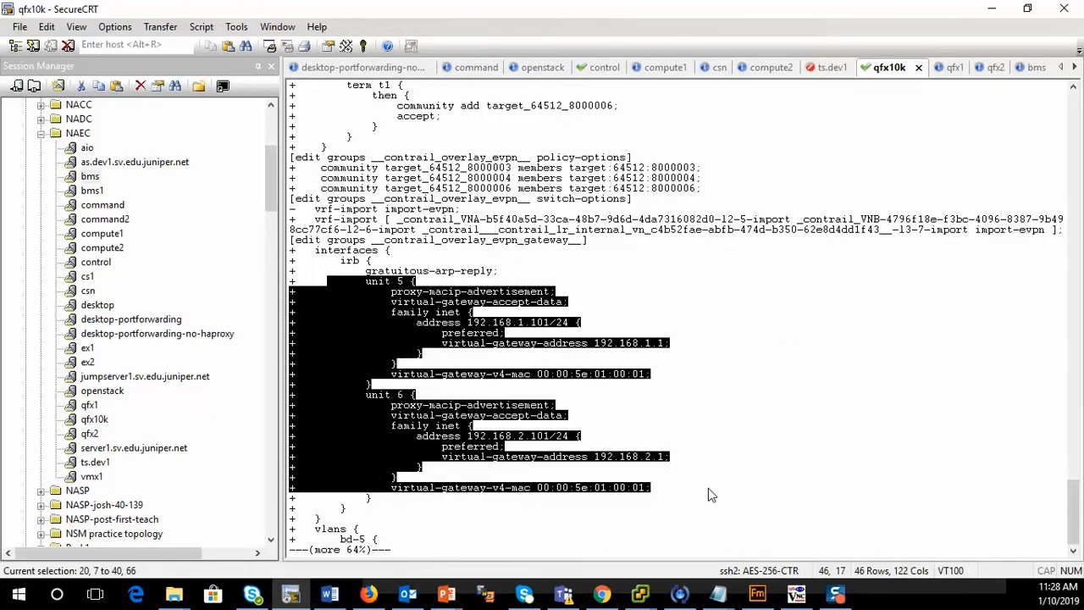
left_click(498, 335)
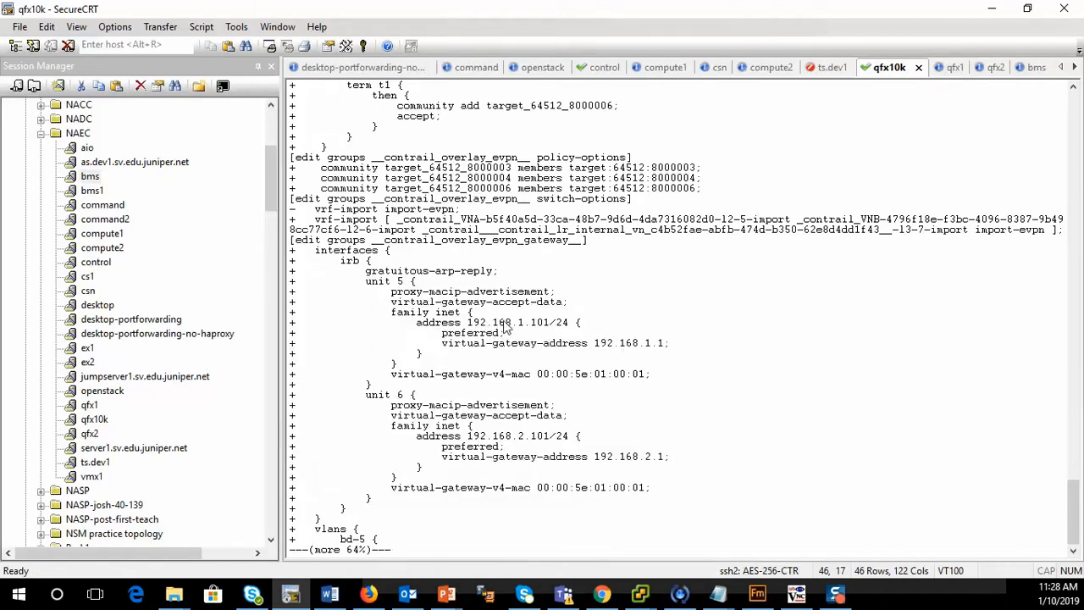
left_click_drag(467, 323, 505, 334)
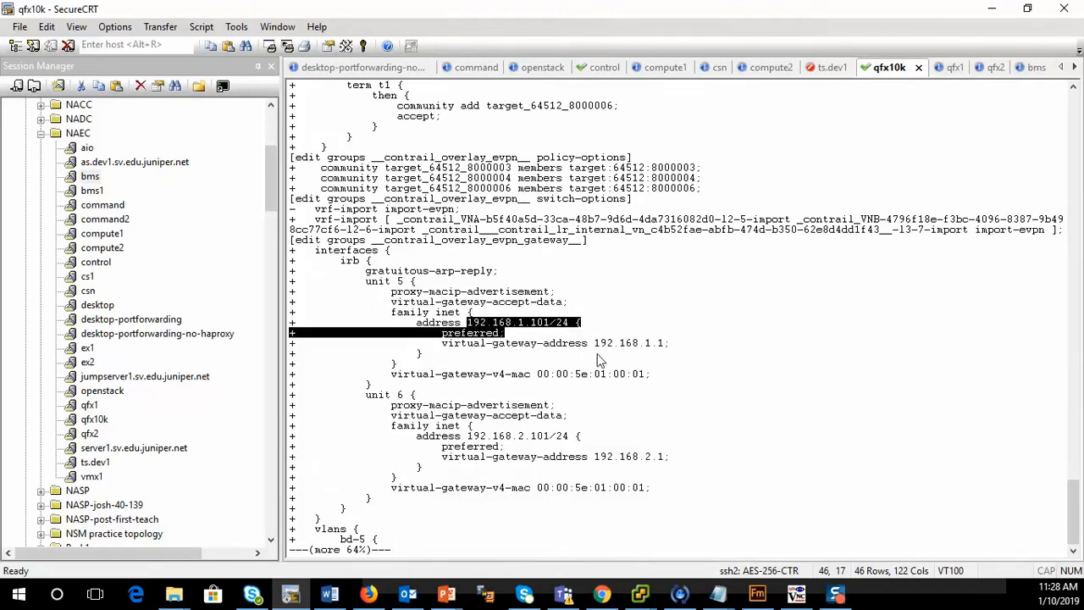
left_click_drag(595, 344, 664, 343)
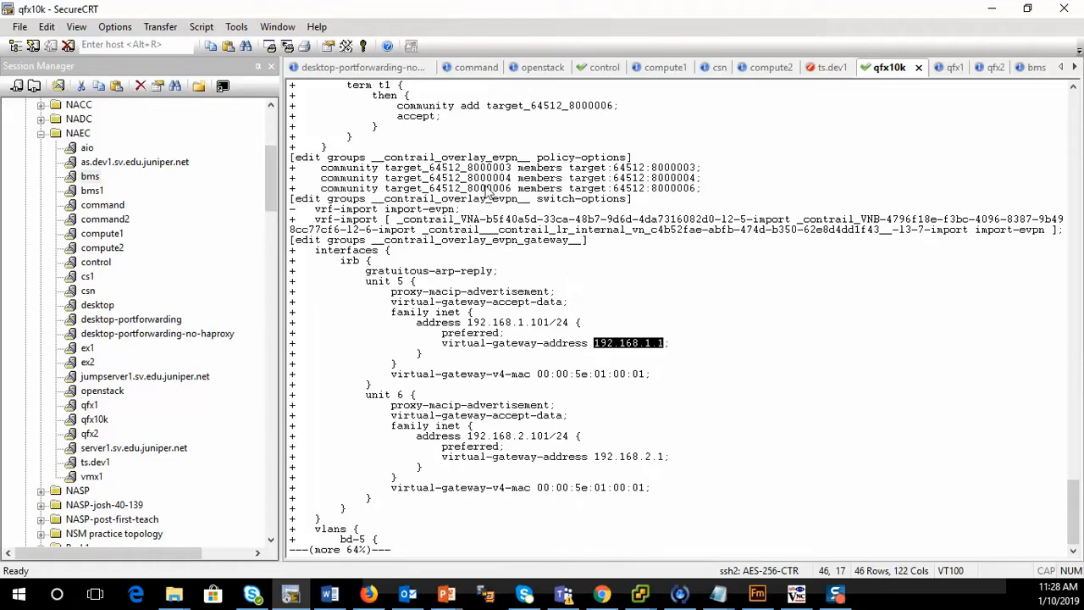
Step: Examine the vlans section of the comparison output, checking the VXLAN VNIs of bd-5 and bd-6
key("Return")
key("Return")
key("Return")
key("Return")
key("Return")
key("Return")
key("Return")
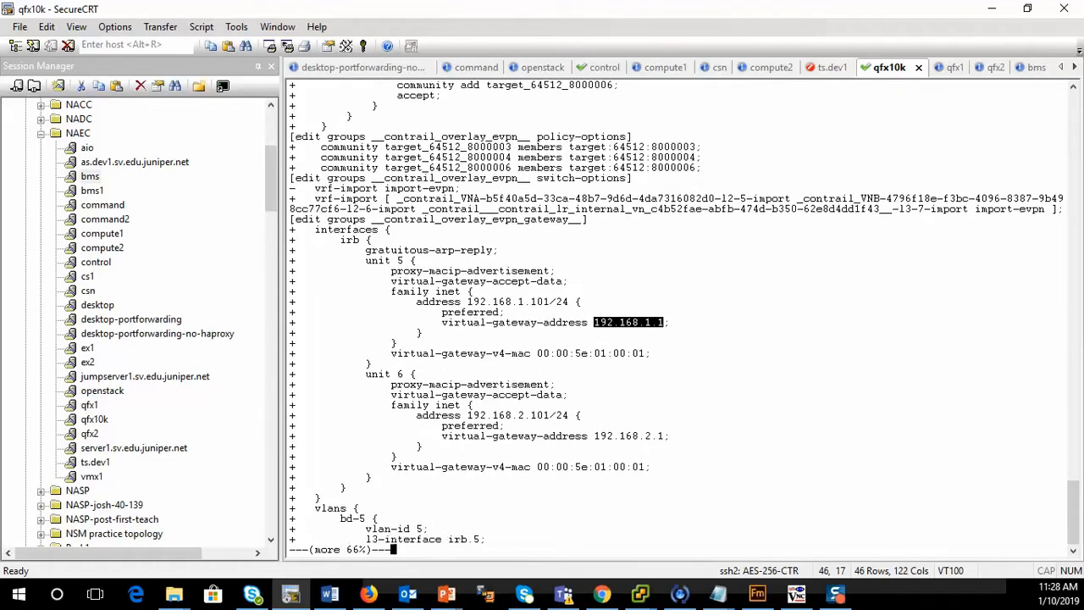
key("Return")
key("Return")
key("Return")
key("Return")
key("Return")
key("Return")
key("Return")
key("Return")
key("Return")
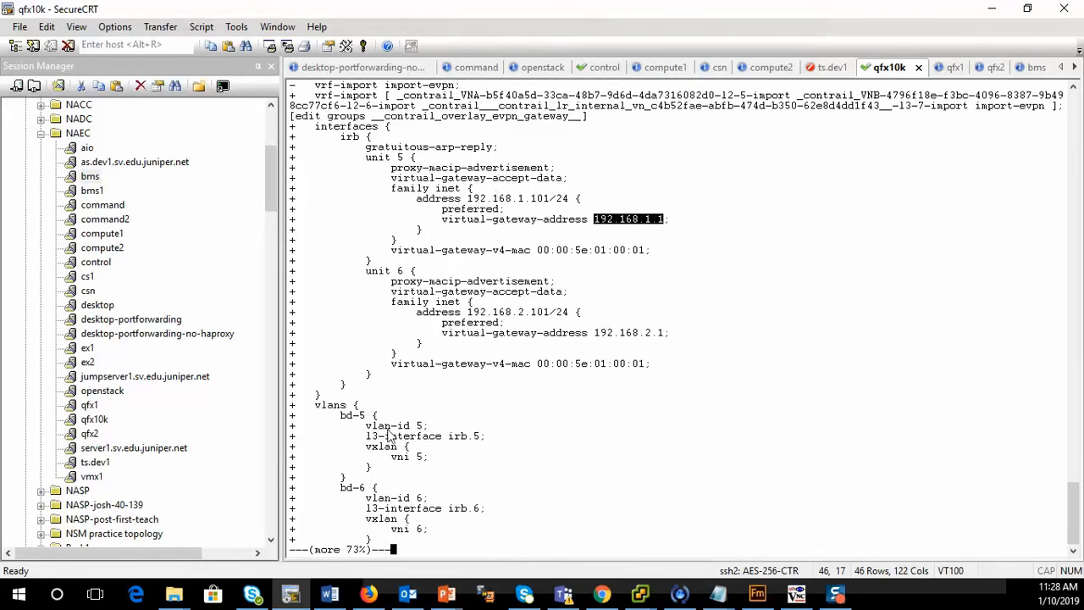
left_click_drag(291, 370, 535, 500)
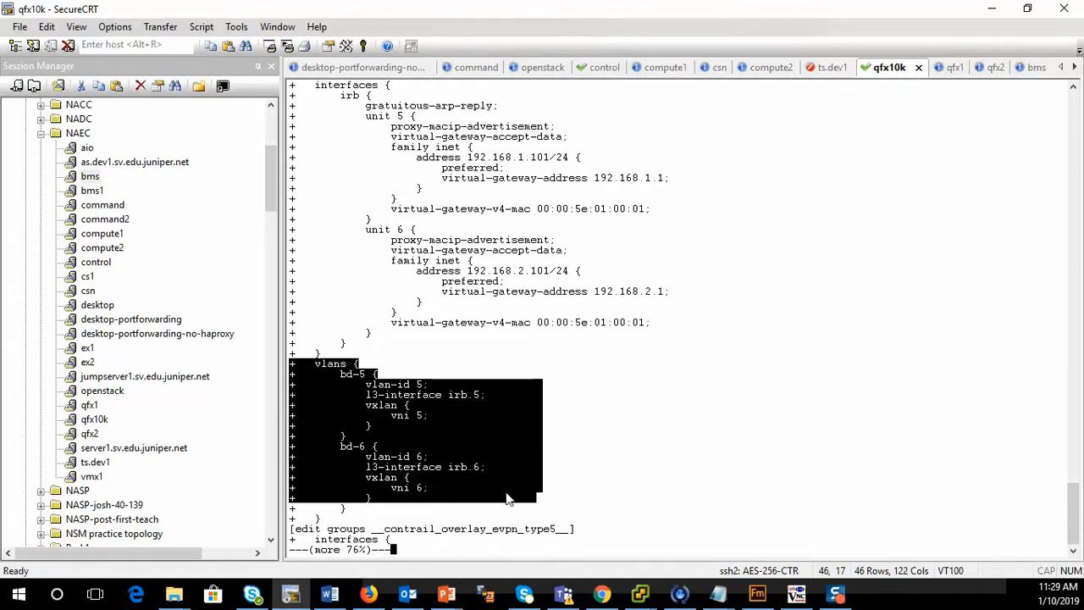
left_click(423, 488)
left_click_drag(410, 415, 429, 415)
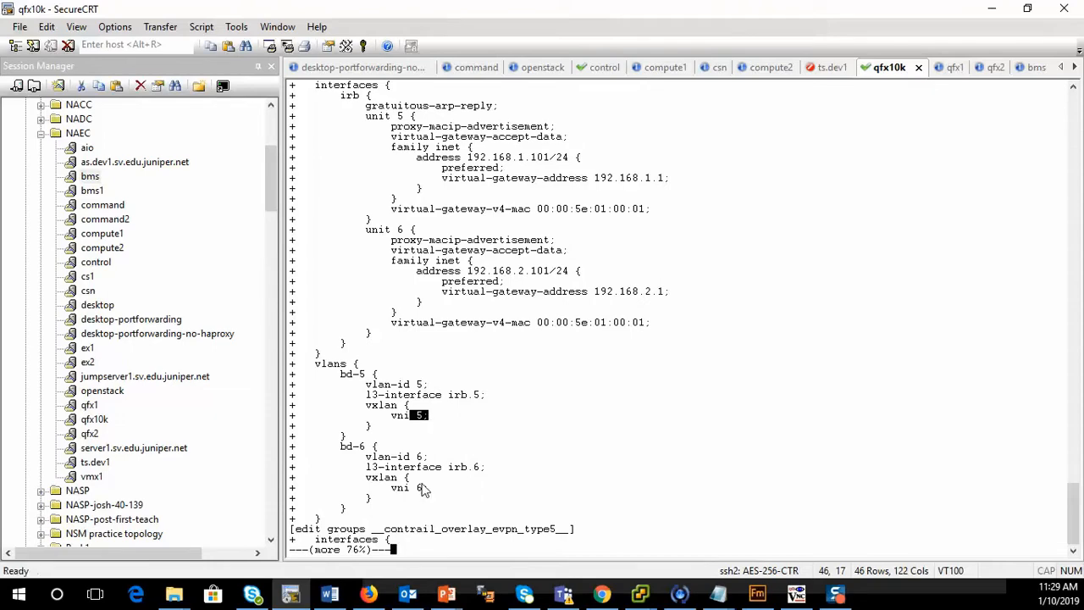
left_click_drag(406, 493, 505, 508)
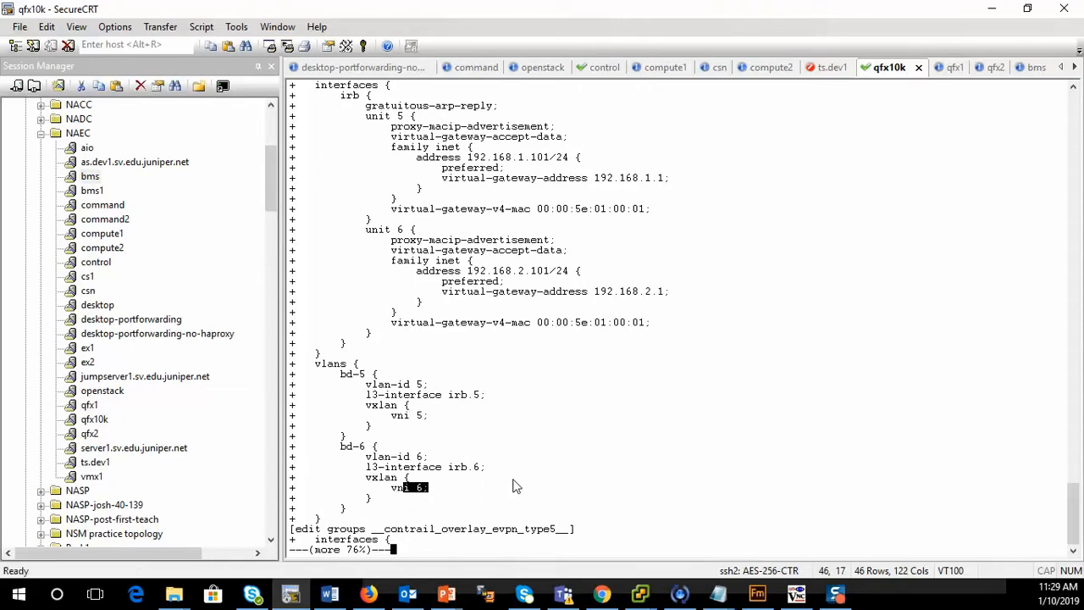
Step: Examine the lo0 unit 1007 interface in the __contrail_overlay_evpn_type5__ group of the comparison output
key("Return")
key("Return")
key("Return")
key("Return")
key("Return")
key("Return")
key("Return")
key("Return")
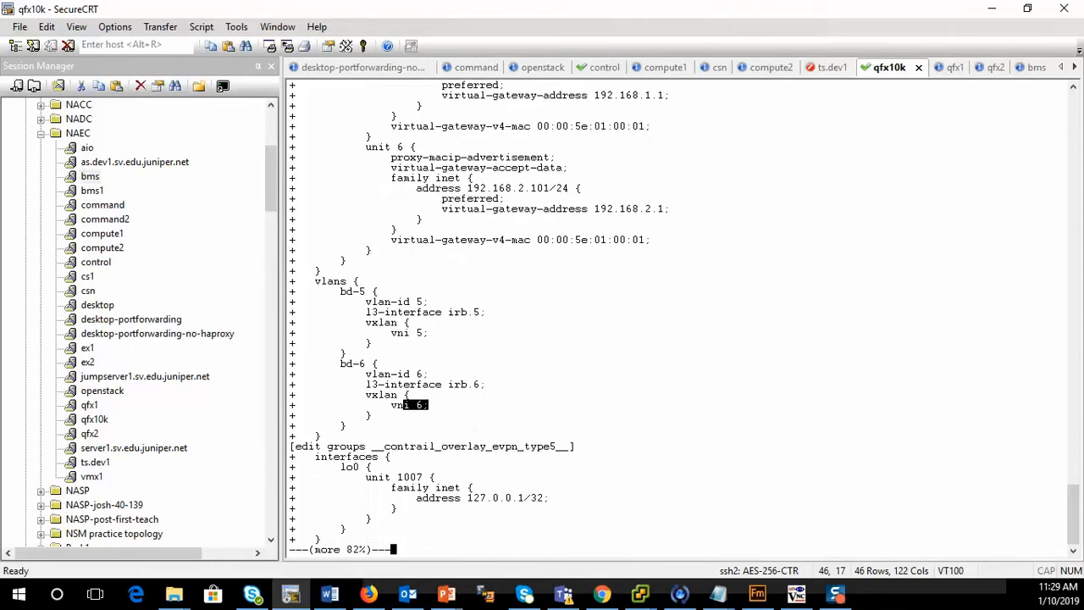
key("Return")
key("Return")
key("Return")
key("Return")
key("Return")
key("Return")
key("Return")
key("Return")
key("Return")
key("Return")
key("Return")
key("Return")
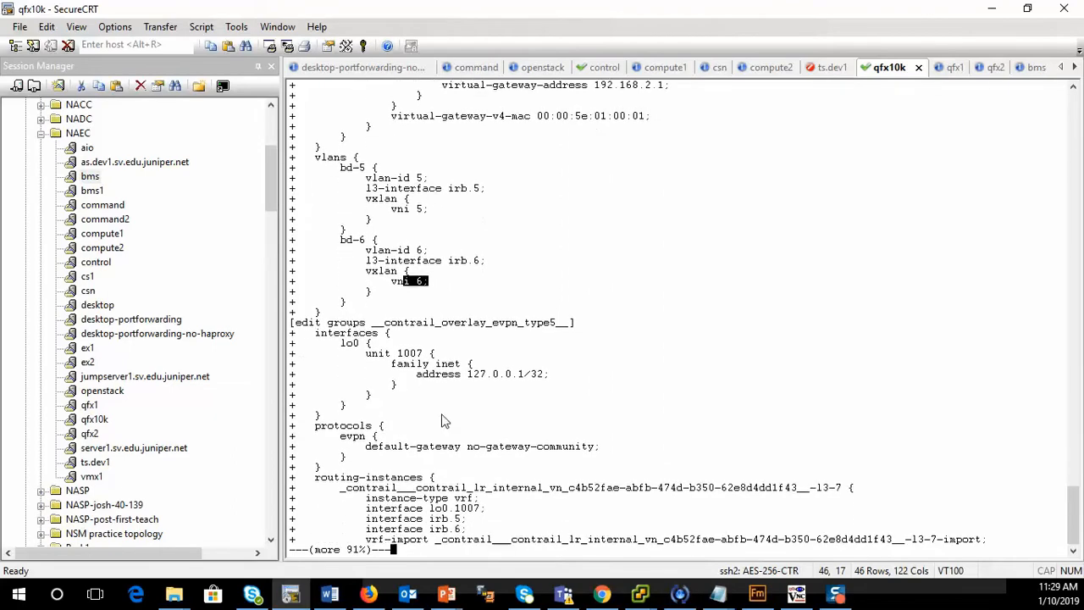
key("Return")
key("Return")
key("Return")
key("Return")
left_click_drag(342, 305, 451, 335)
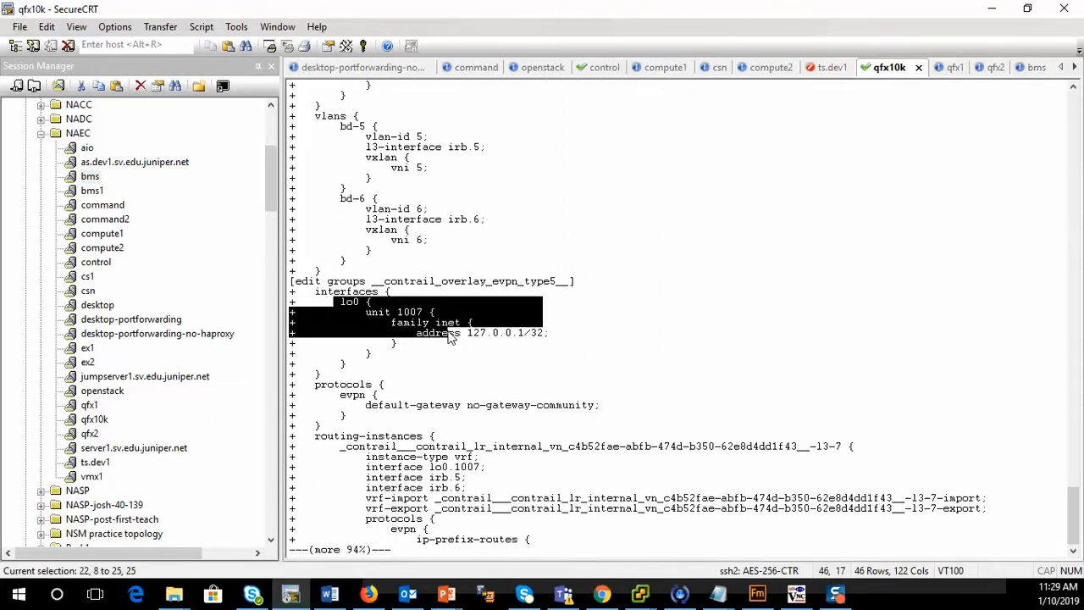
Step: Examine the loopback and IRB interfaces assigned to the routing instance, and read the comparison output through to its end
left_click(394, 500)
left_click_drag(363, 467, 489, 472)
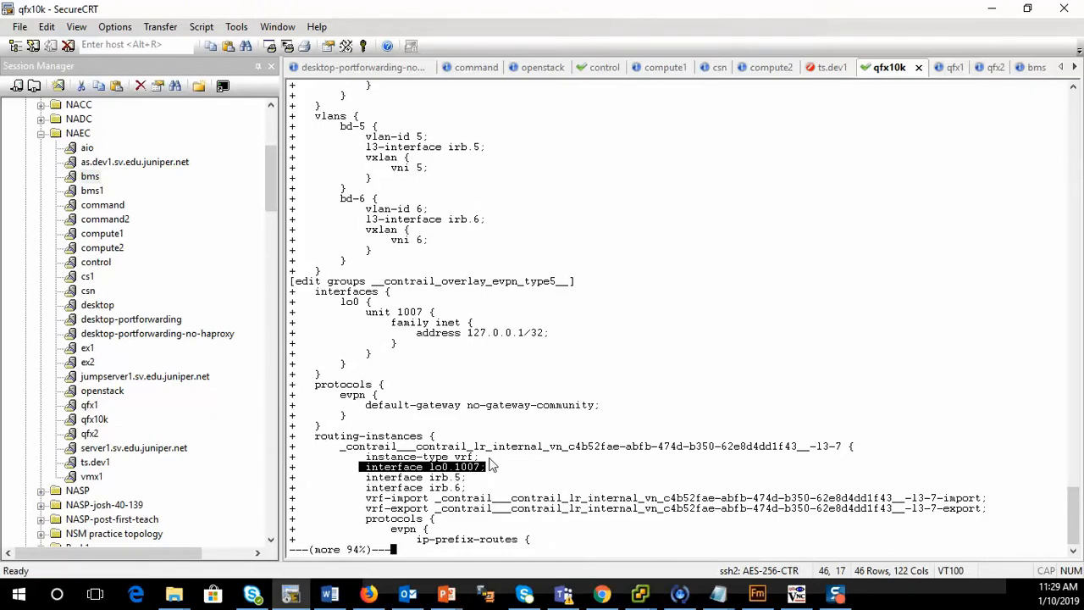
left_click_drag(366, 477, 471, 490)
key("Return")
key("Return")
key("Return")
key("Return")
key("Return")
key("Return")
key("Return")
key("Return")
key("Return")
key("Return")
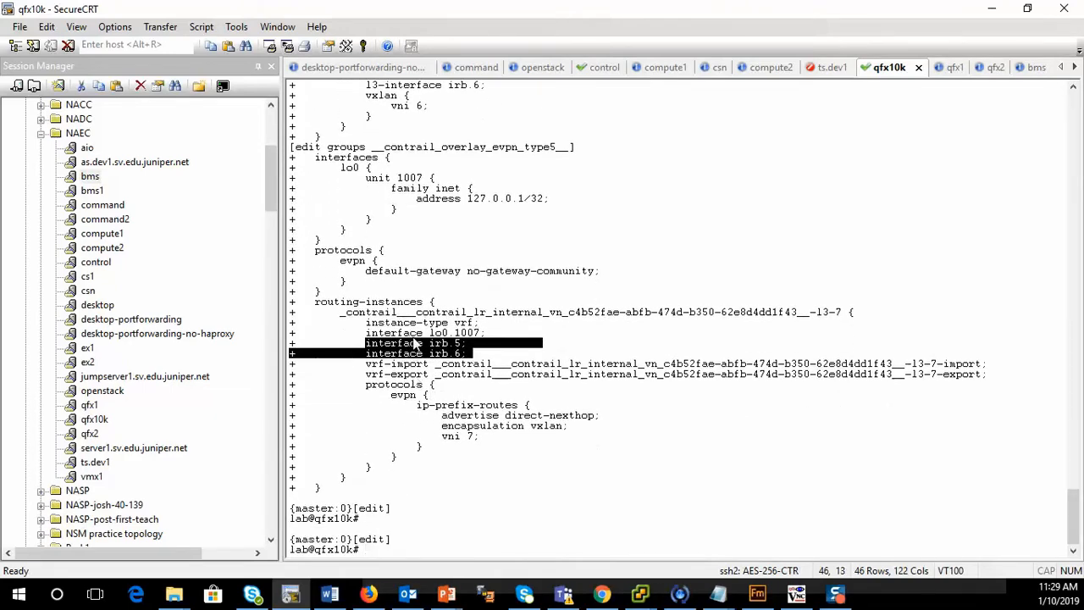
Step: Review the logical router's routing instance name, its IRB interfaces, VRF import and export policies, and EVPN ip-prefix-routes settings
left_click(379, 336)
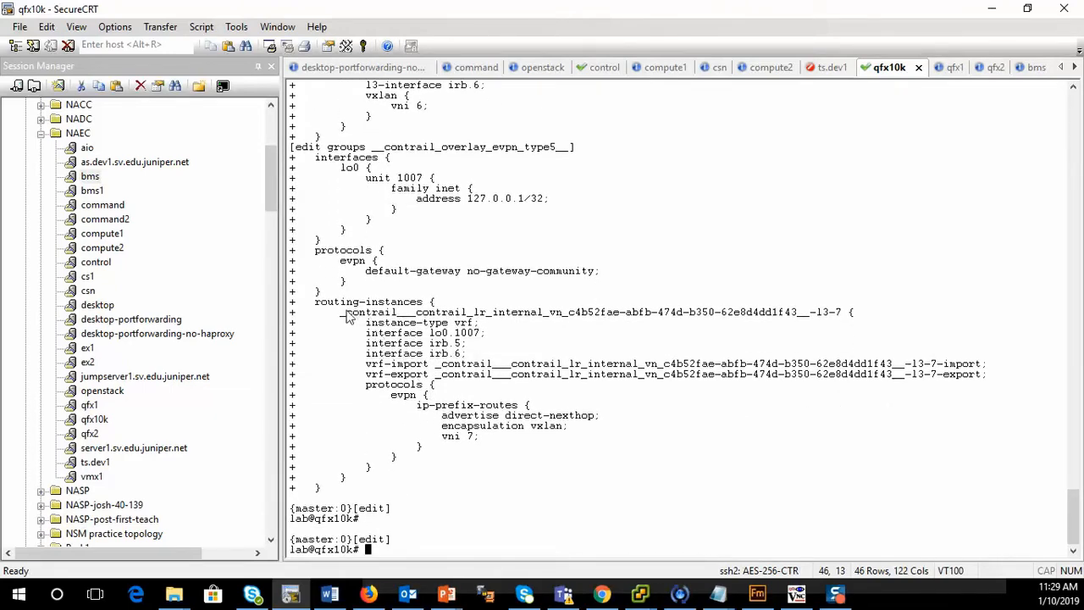
left_click_drag(342, 313, 842, 314)
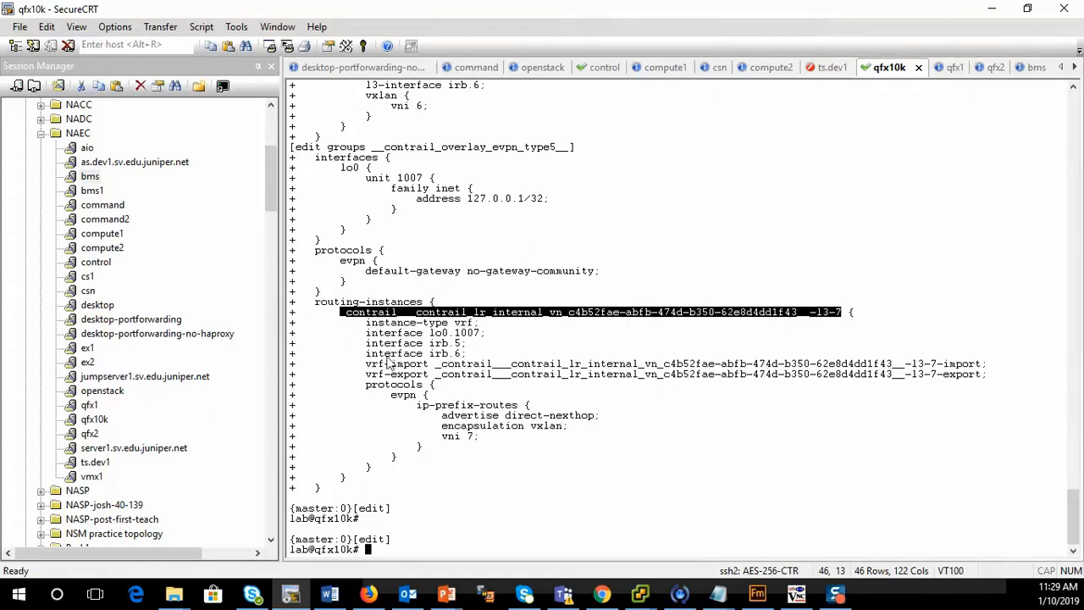
left_click_drag(362, 343, 500, 356)
left_click_drag(355, 364, 451, 382)
left_click(360, 388)
left_click_drag(360, 388, 558, 434)
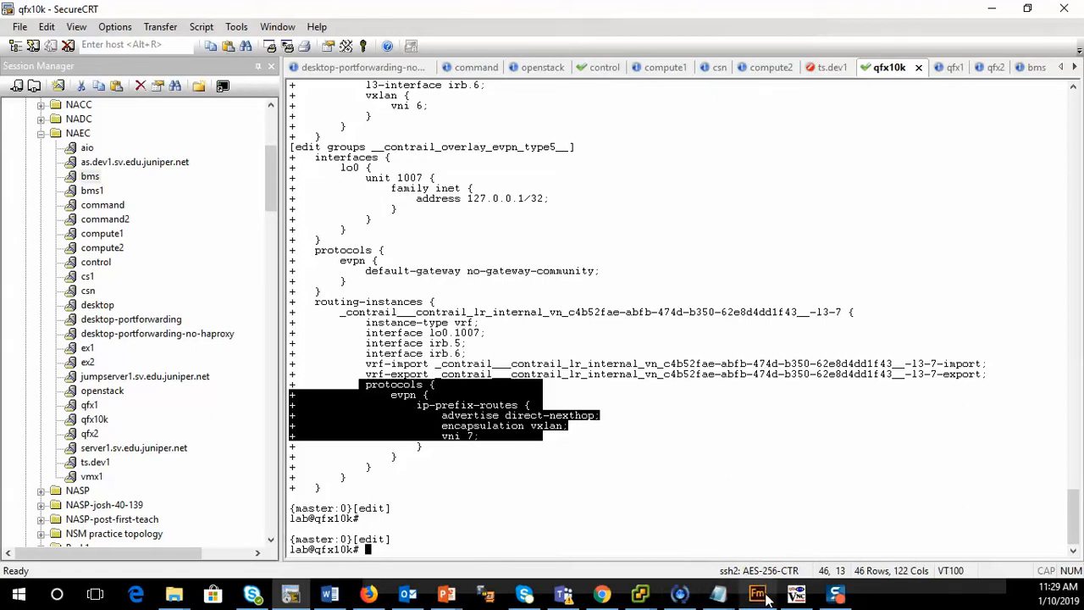
Step: Bring up Contrail Command and the Notepad checklist, and highlight the "Launch virtual machine" item
left_click(602, 595)
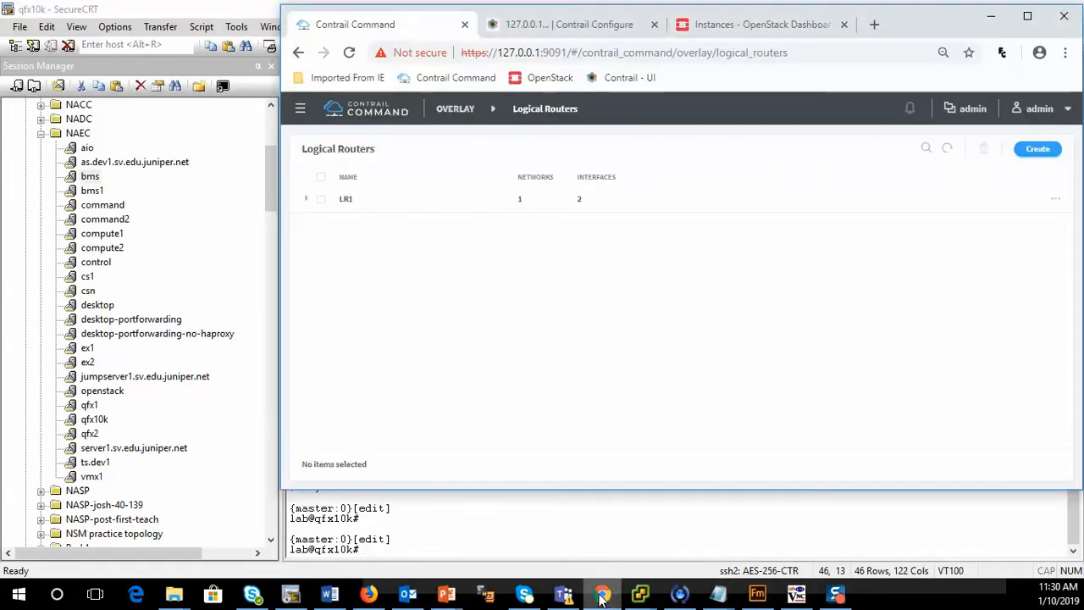
left_click(718, 595)
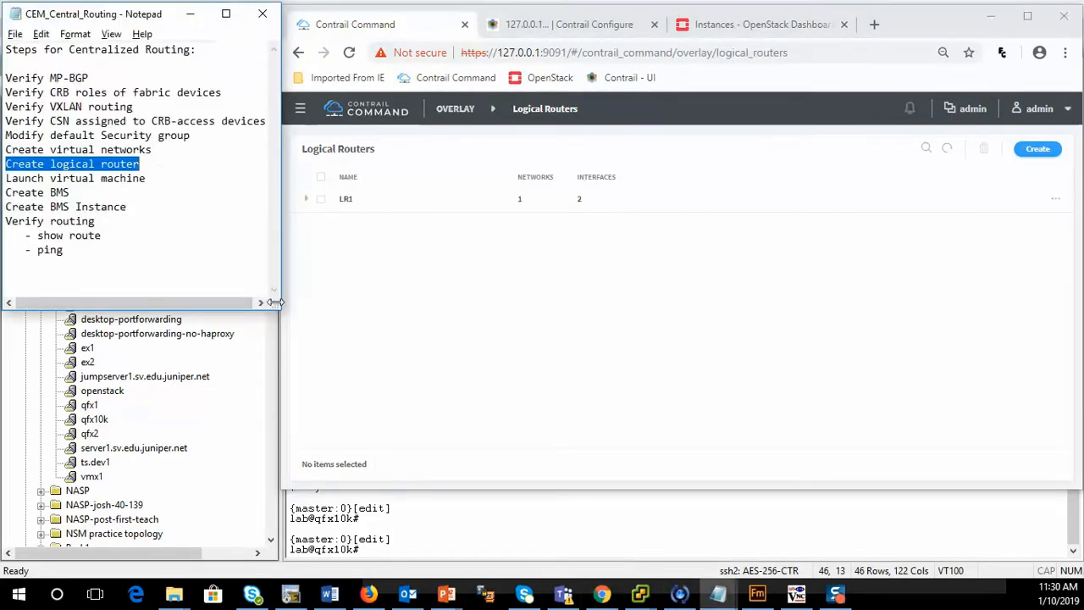
left_click(111, 195)
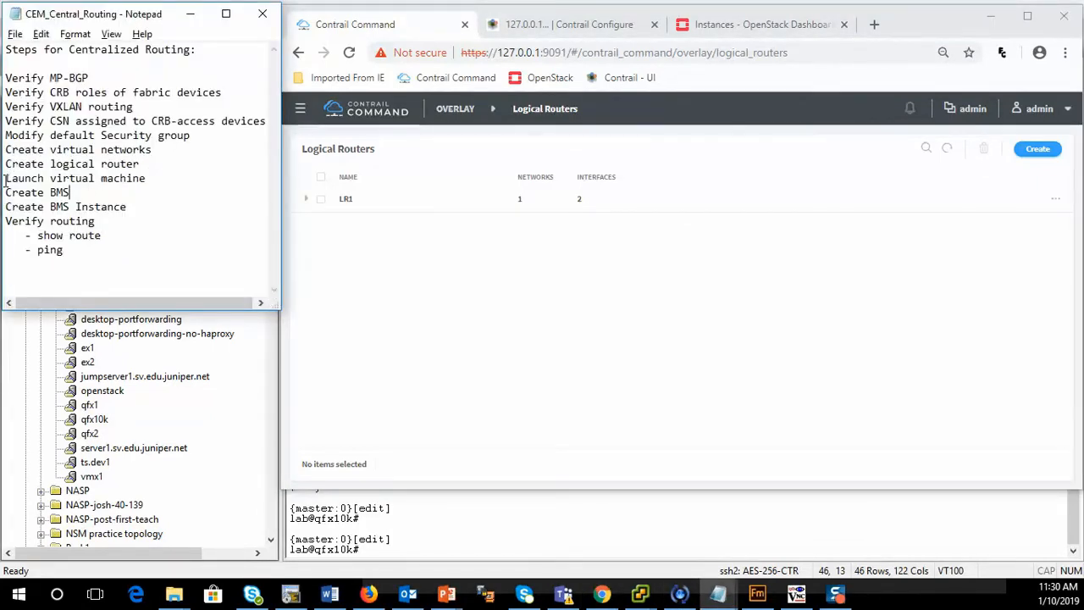
left_click_drag(6, 179, 161, 178)
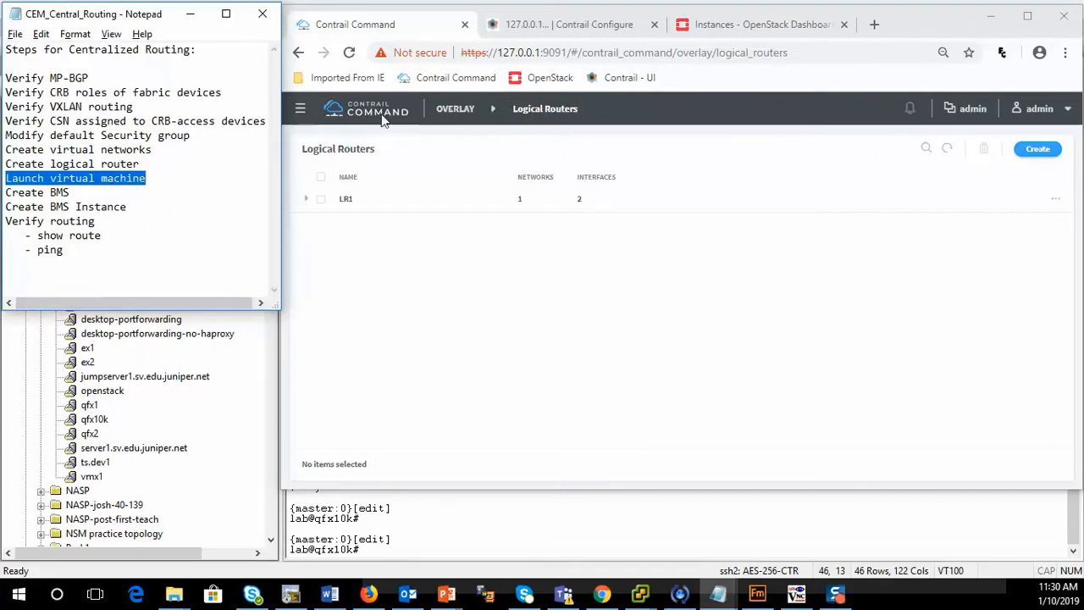
Step: Start creating a workload instance of the Virtual Machine server type and name it VM-1
left_click(451, 109)
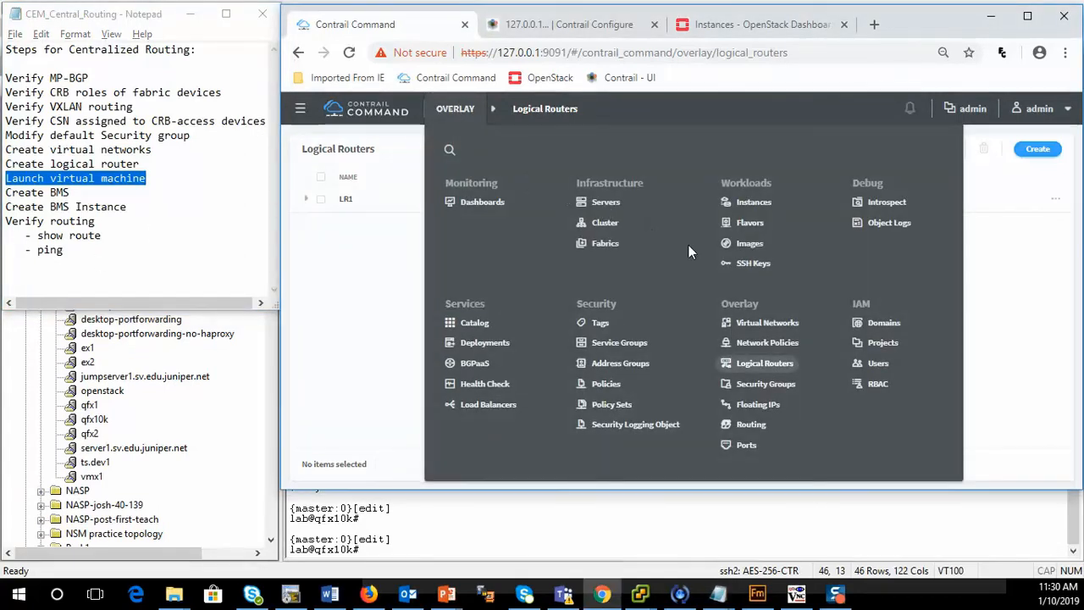
left_click(750, 203)
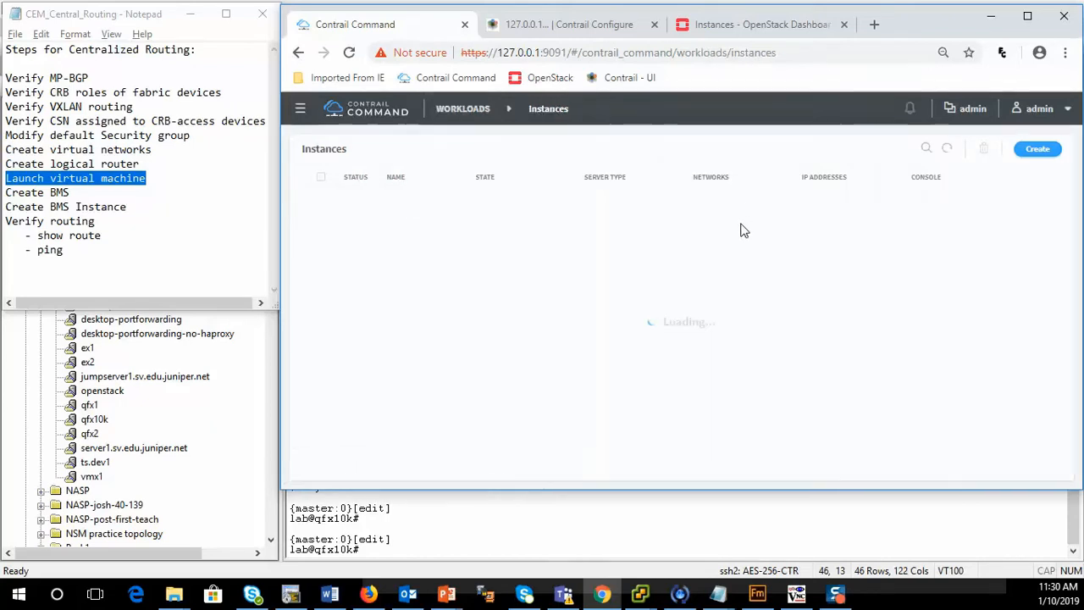
left_click(1027, 151)
left_click(357, 207)
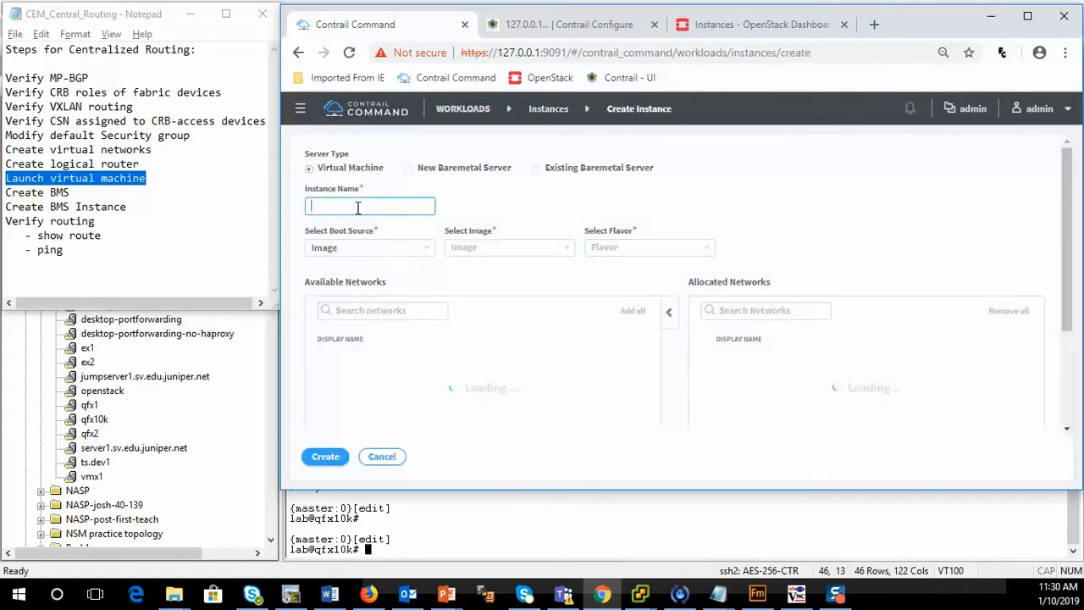
type("VM-")
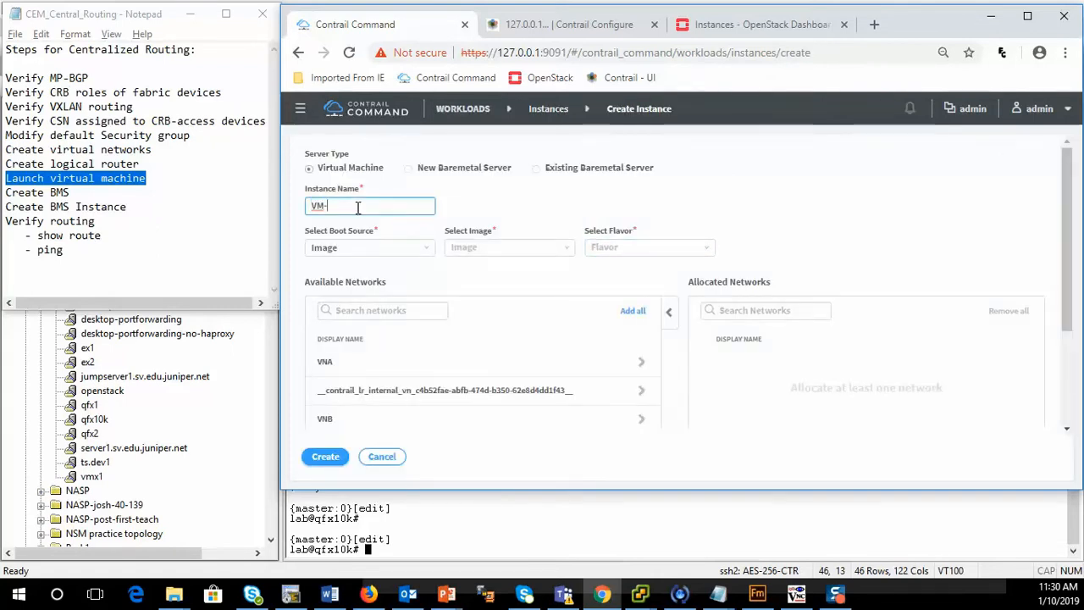
type("1")
Step: Choose cirros-img as the boot image and m1.tiny as the flavor for VM-1
left_click(464, 246)
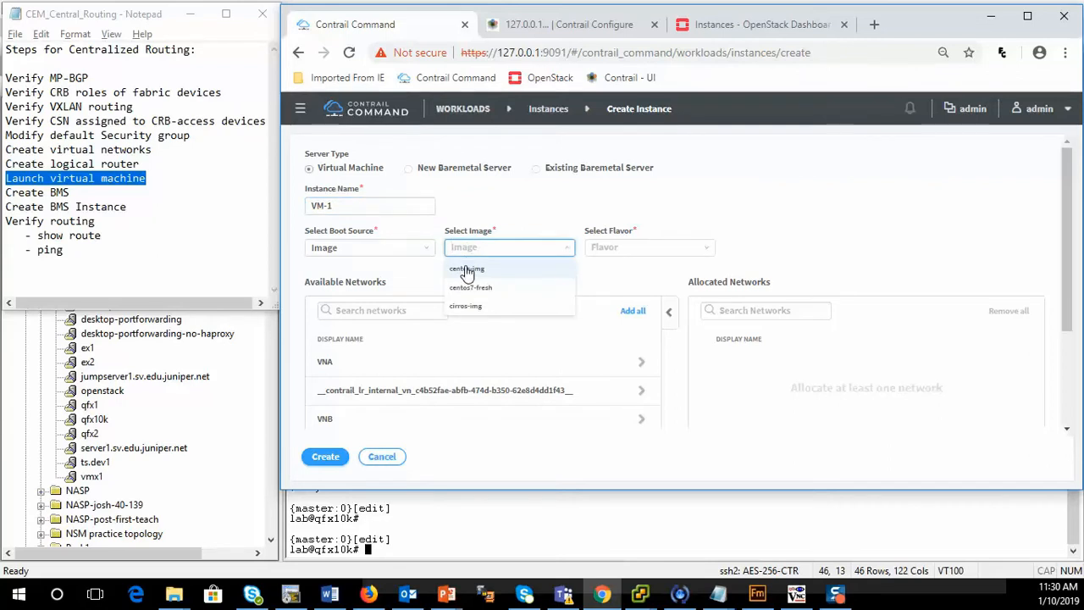
left_click(457, 310)
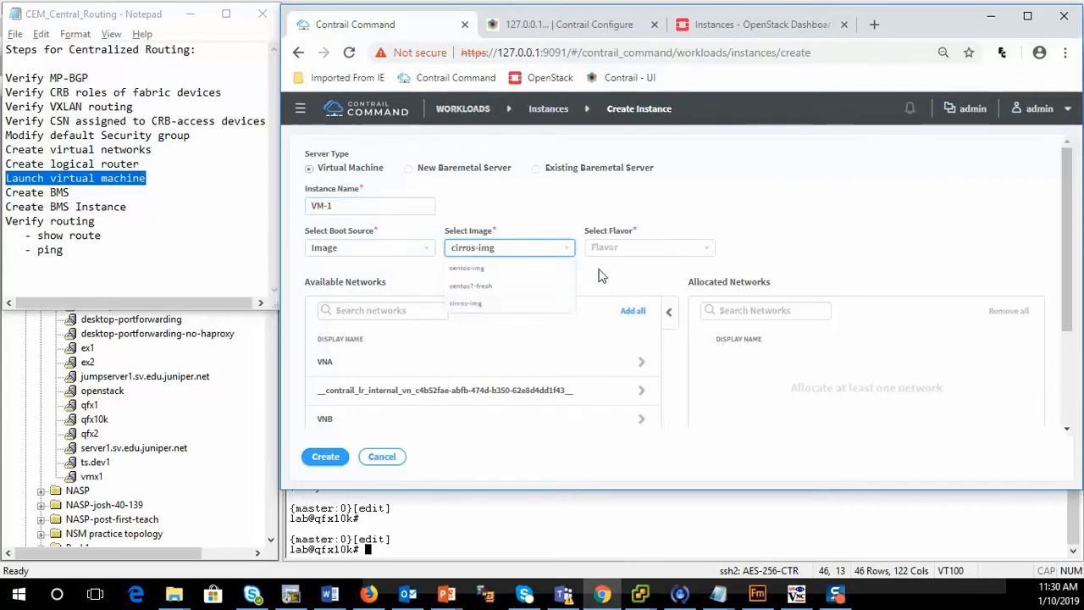
left_click(624, 248)
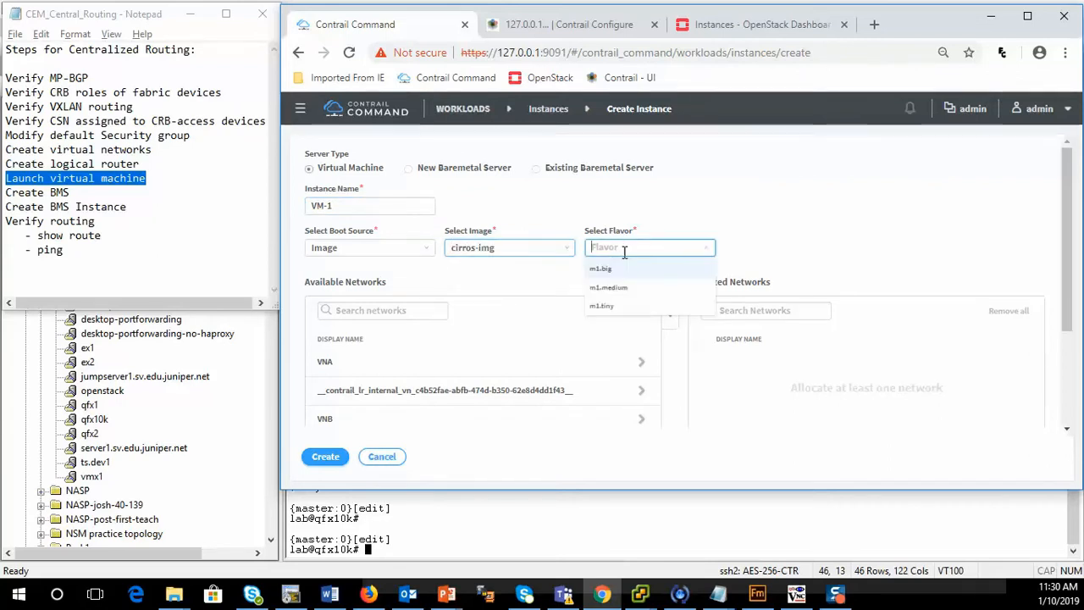
left_click(601, 307)
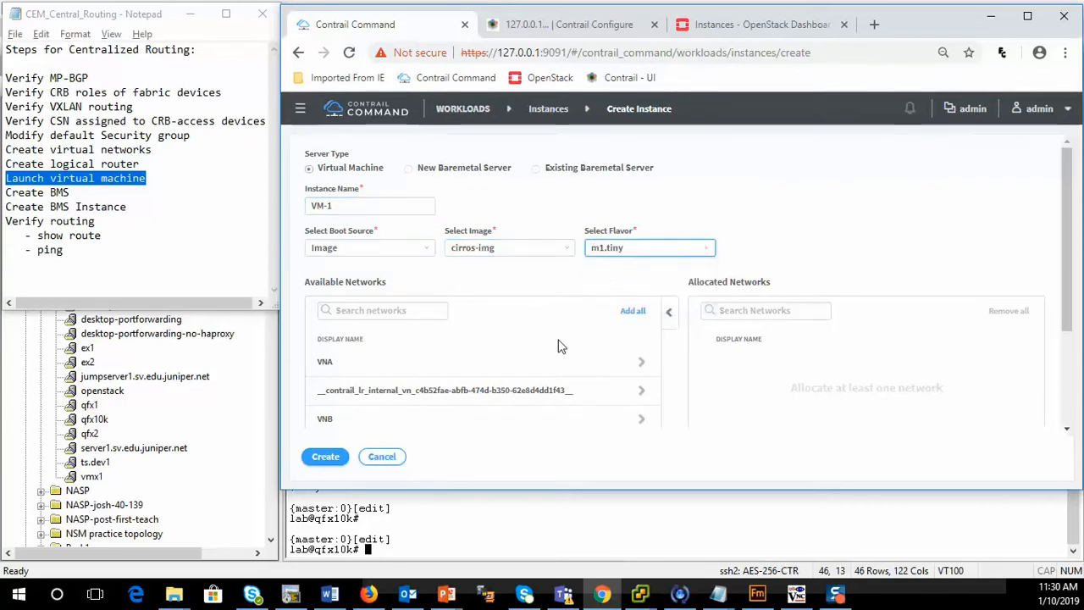
Step: Allocate the VNA network to VM-1, set the availability zone to nova, and create the instance
left_click(640, 363)
scroll(636, 347, "down", 2)
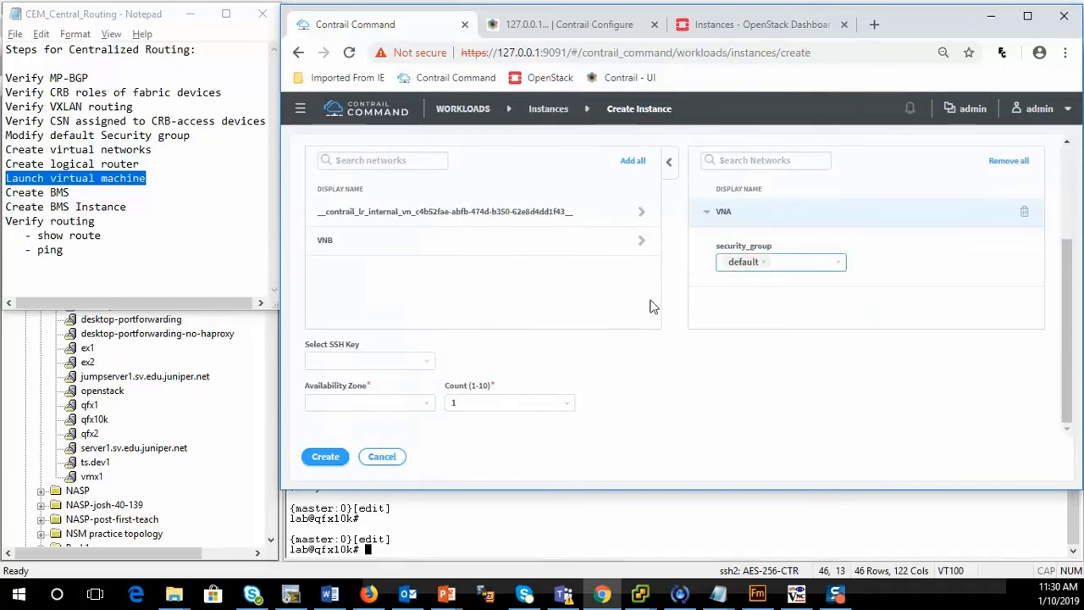
left_click(426, 406)
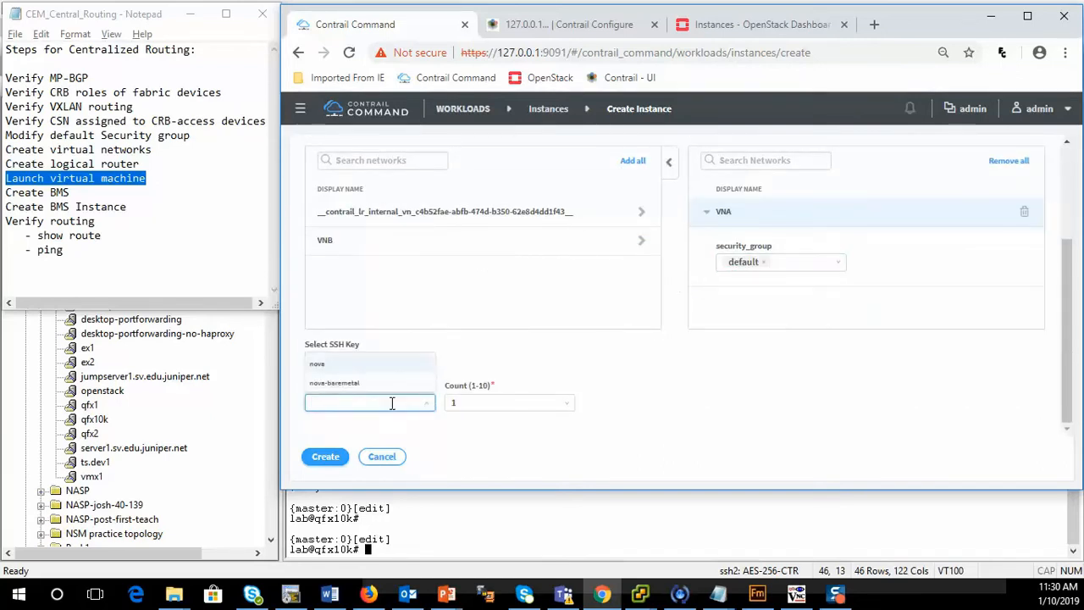
left_click(322, 364)
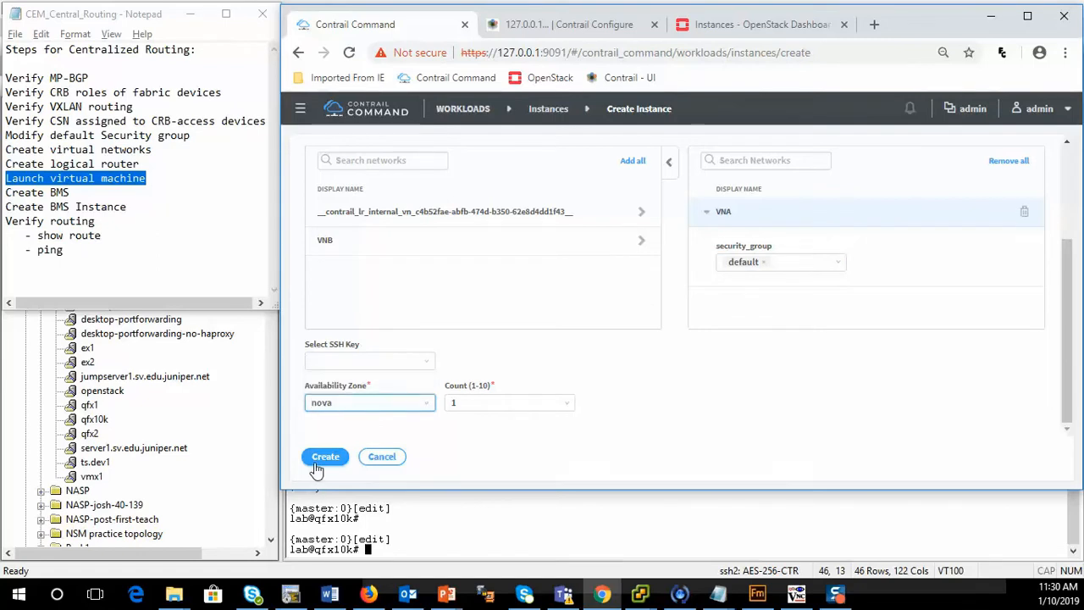
left_click(327, 459)
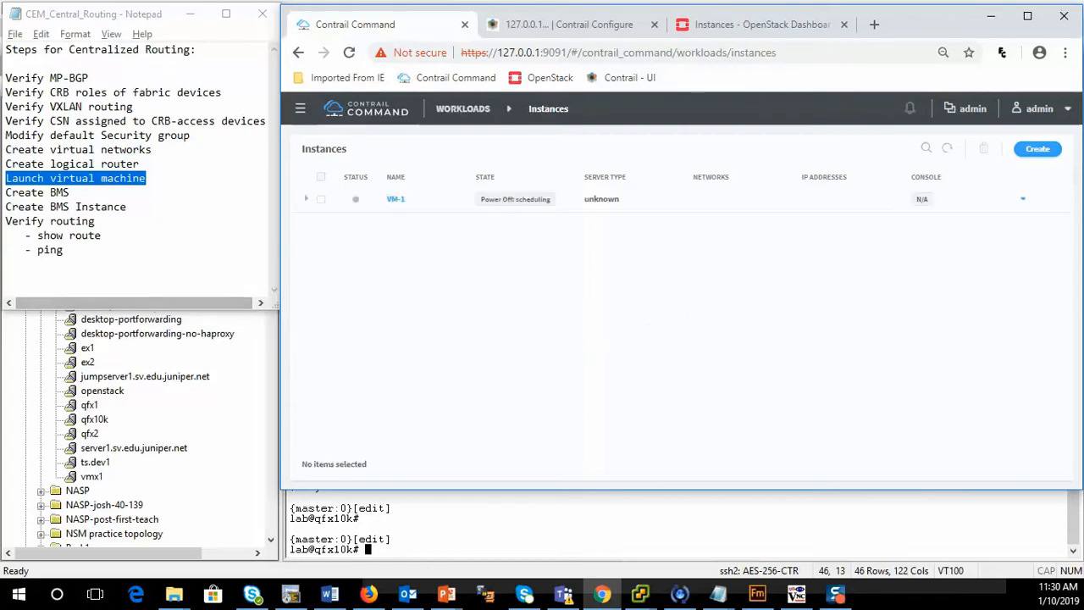
Step: Switch to the PowerPoint slides to view the "Bridging at the Leaf and vRouter" topology, and return to the Contrail Command instance list
key("alt+Tab")
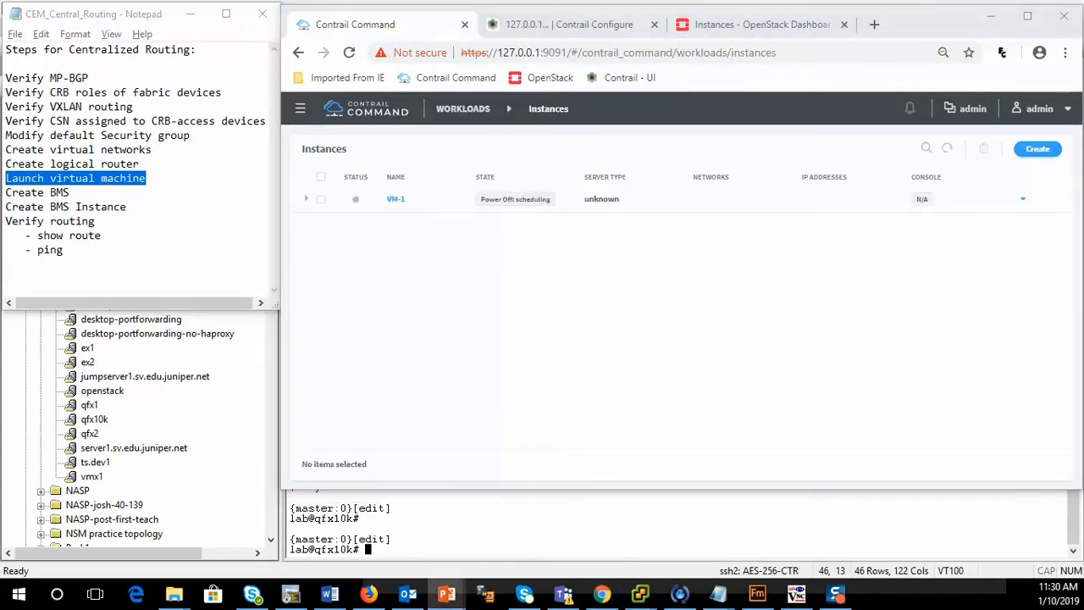
left_click(653, 549)
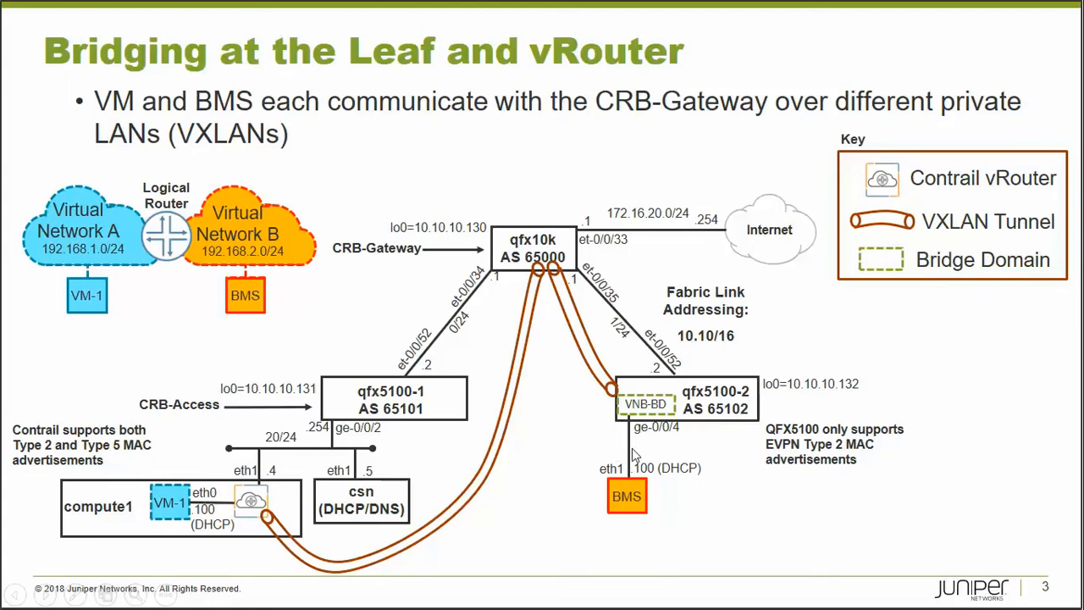
key("Escape")
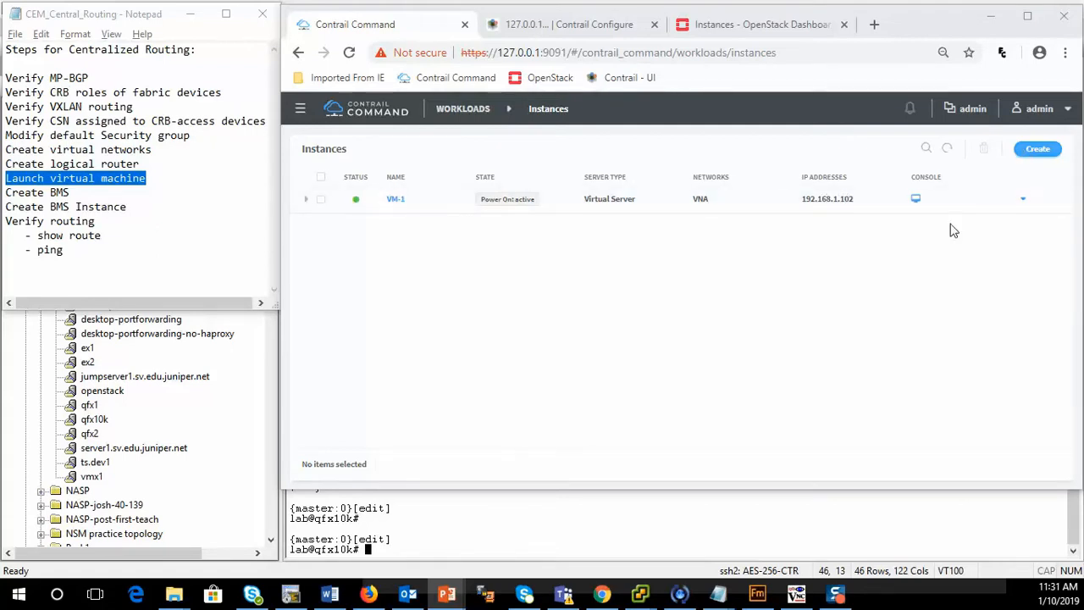
Step: Switch to the qfx10k session in SecureCRT, exit configuration mode, and show the route table of the logical router's routing instance
left_click(291, 596)
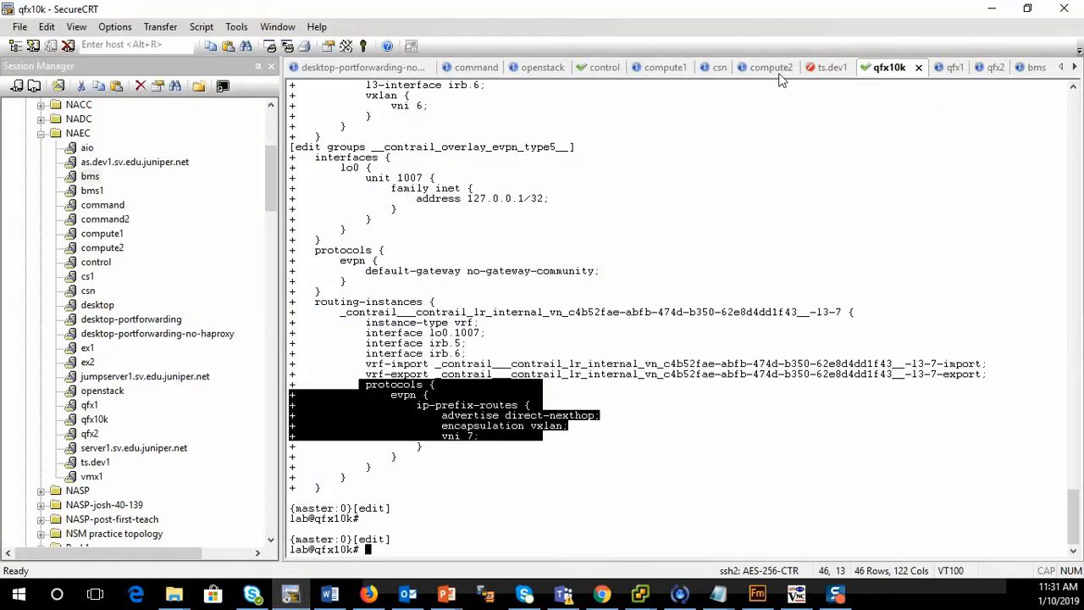
left_click(682, 333)
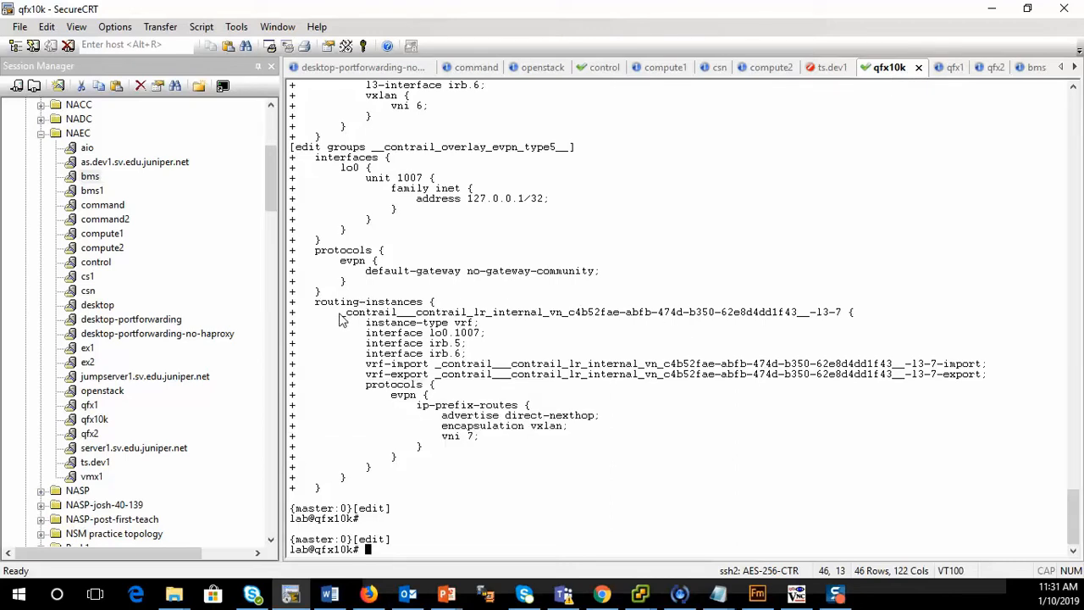
left_click_drag(341, 319, 837, 326)
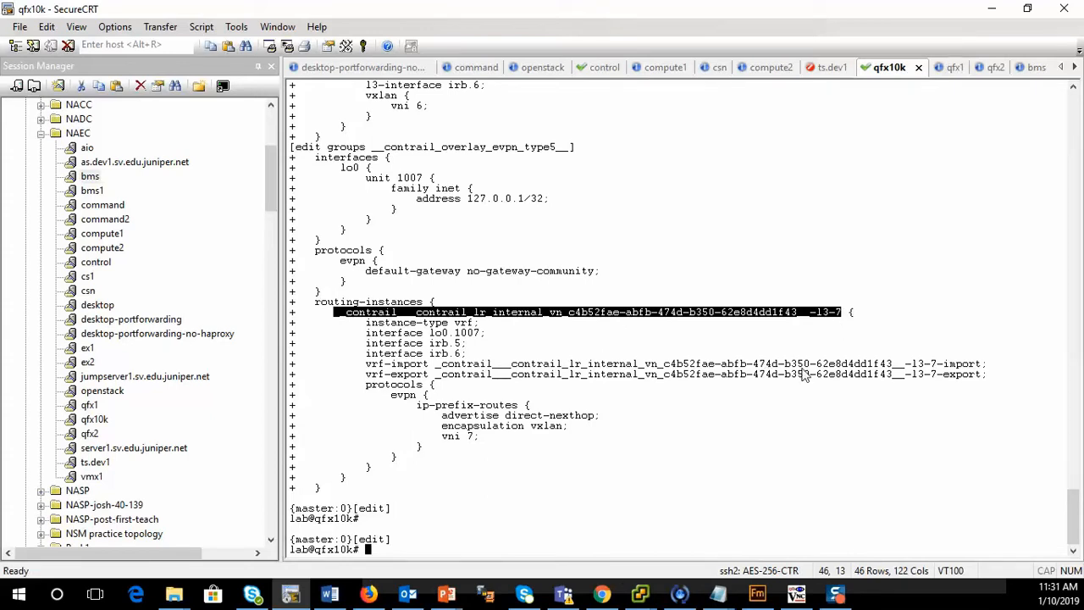
type("exit")
key("Return")
type("show route ")
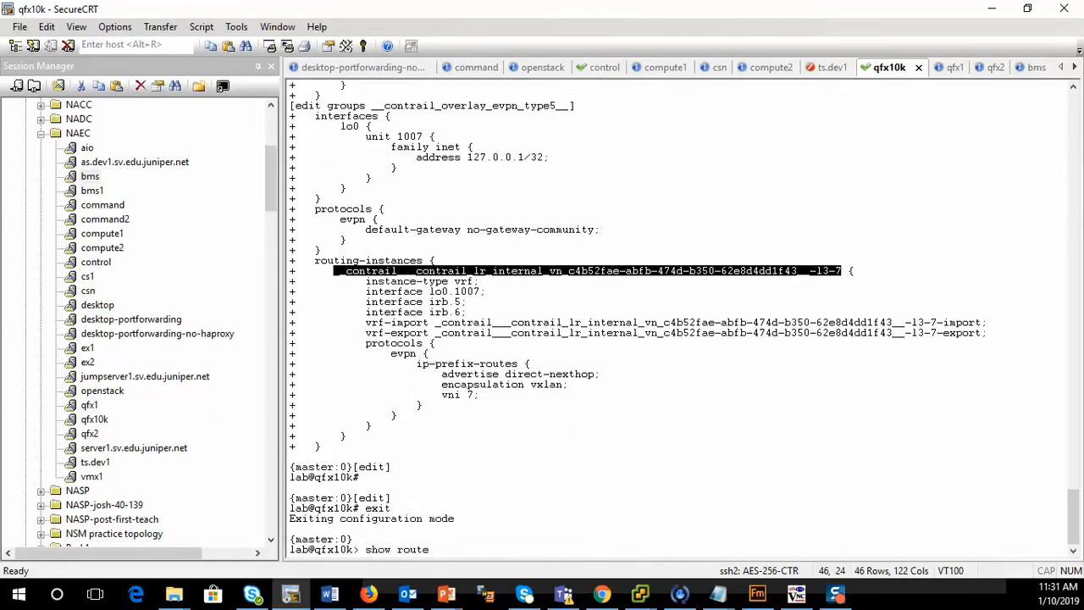
type("table")
key("shift+Insert")
key("Return")
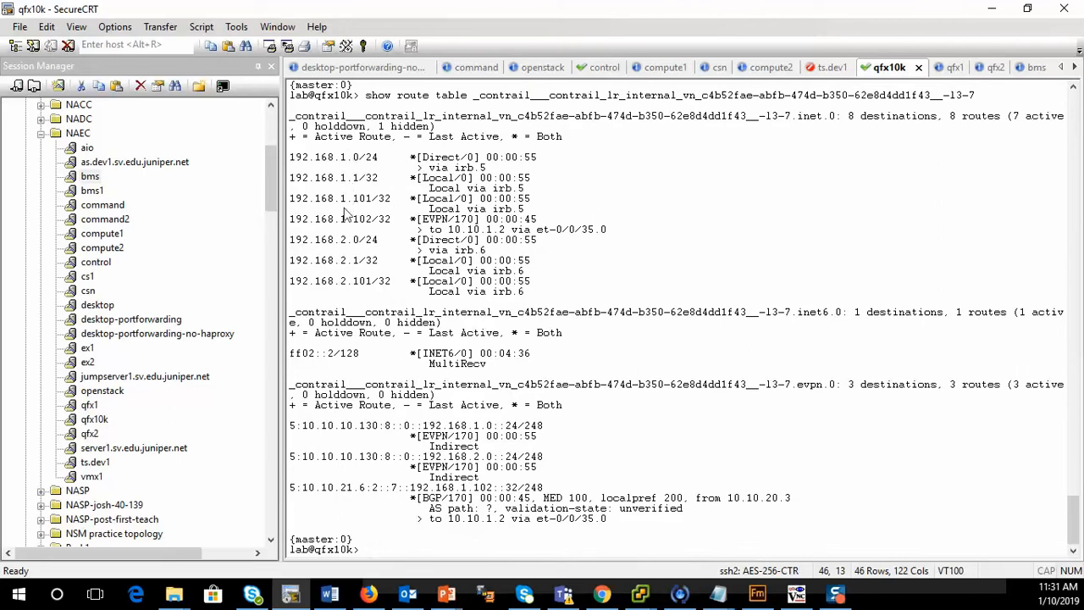
Step: Highlight the EVPN route for 192.168.1.102/32 and display its details with show route 192.168.1.102/32 extensive
left_click_drag(291, 222, 650, 232)
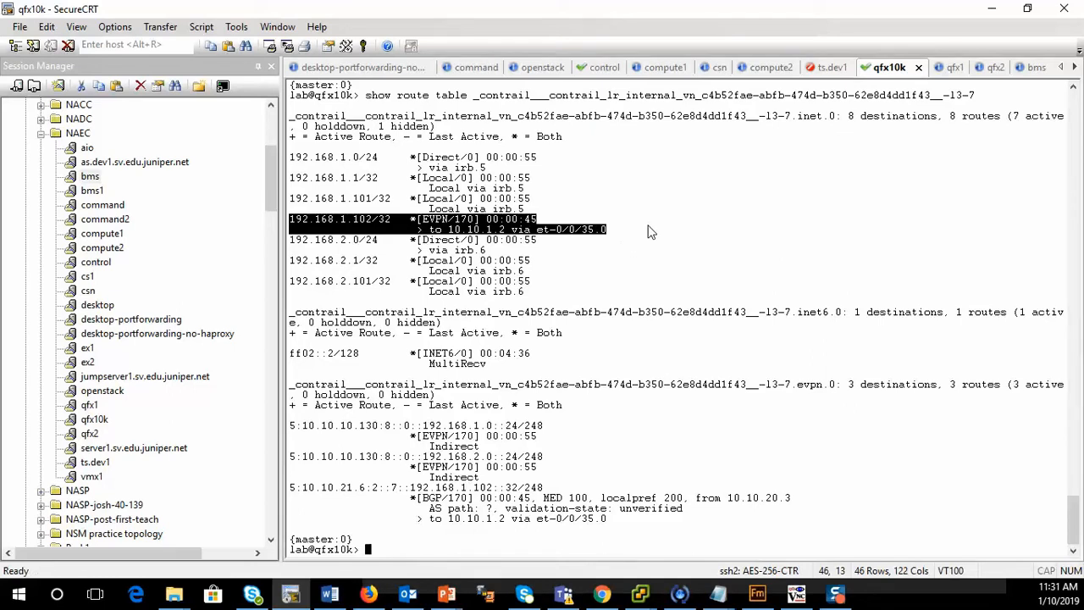
left_click(361, 236)
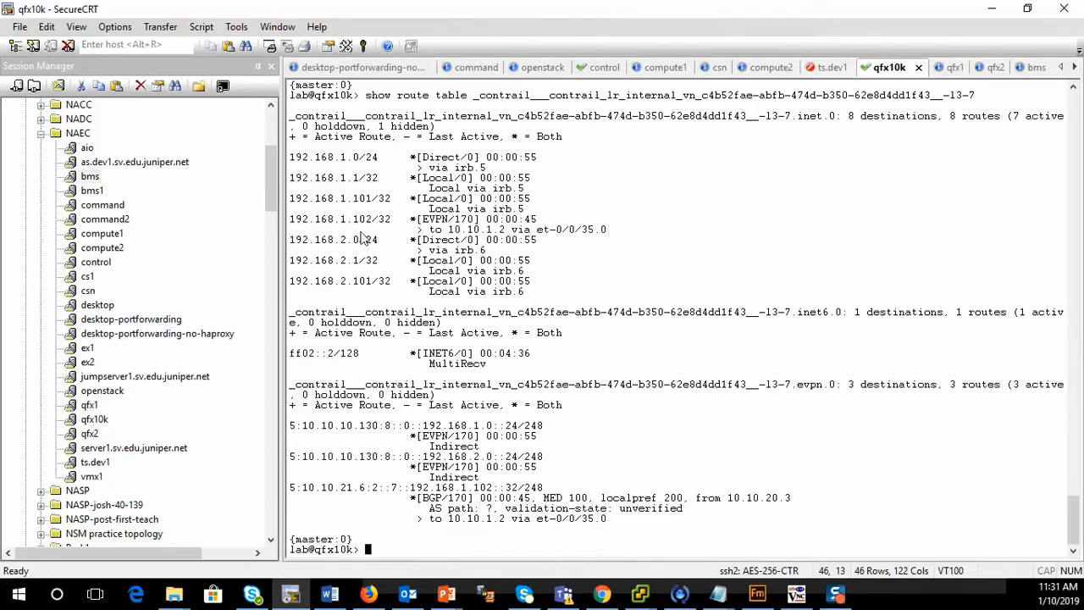
left_click_drag(292, 220, 393, 220)
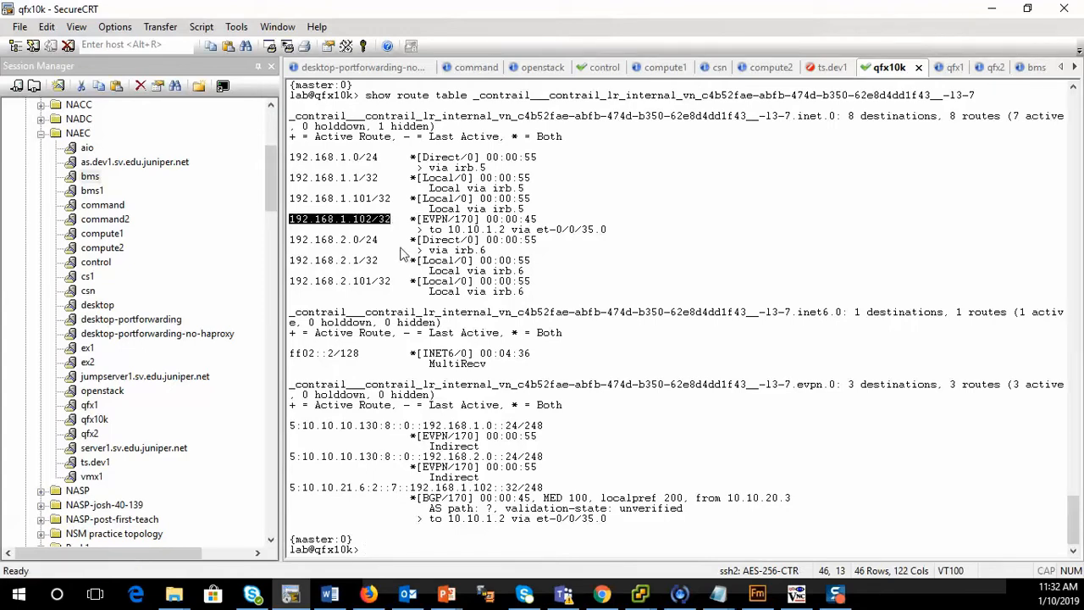
type("route")
right_click(628, 295)
type("e")
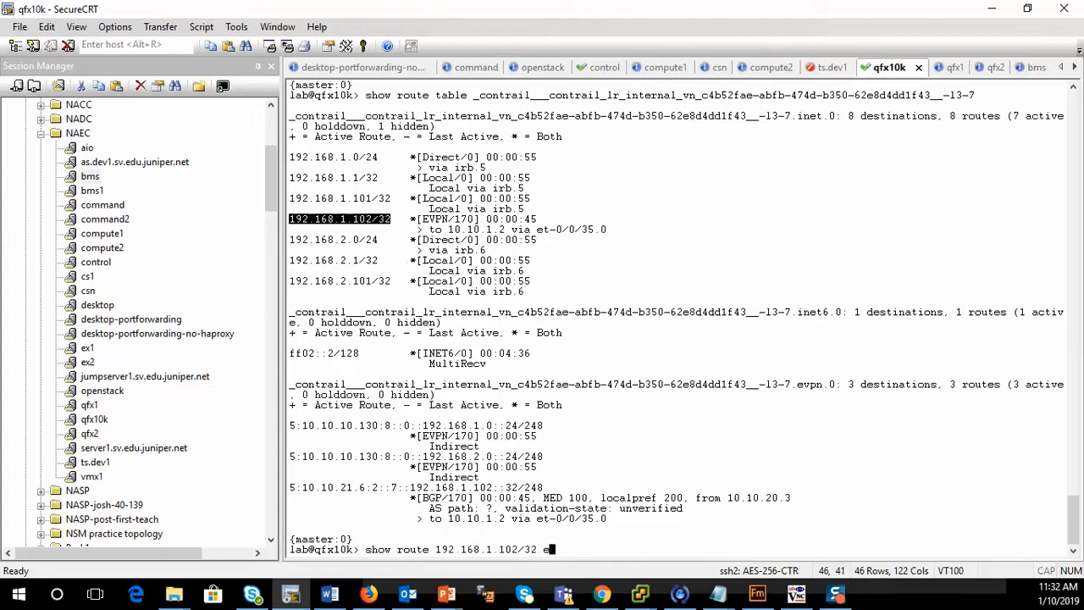
type("xtensive")
key("Return")
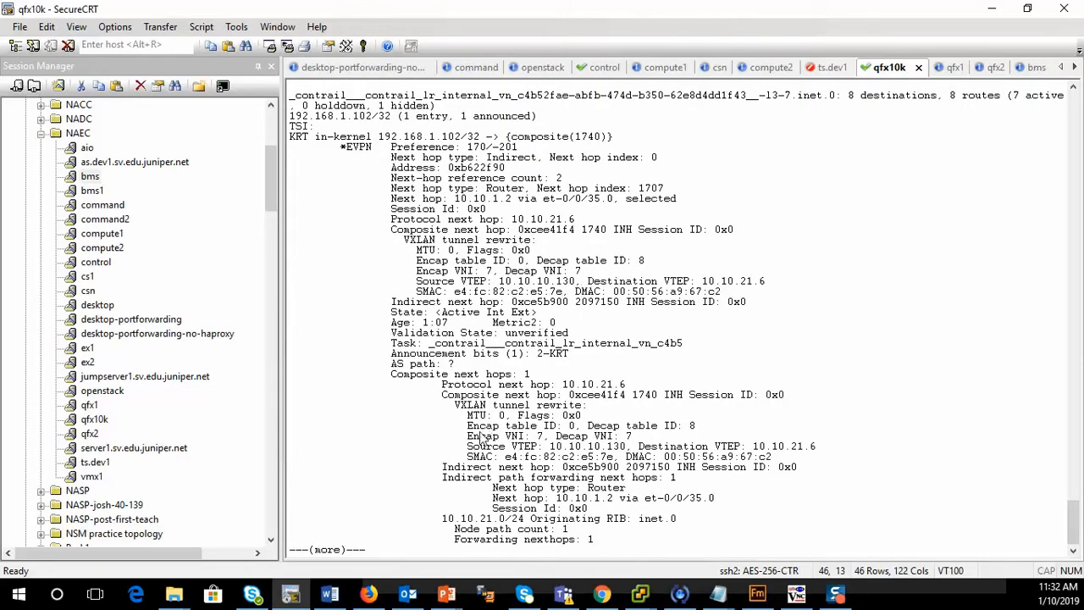
Step: Examine the VXLAN tunnel rewrite, VNI and VTEP details under the composite next hop, and page through to the end of the output
left_click_drag(442, 395, 788, 465)
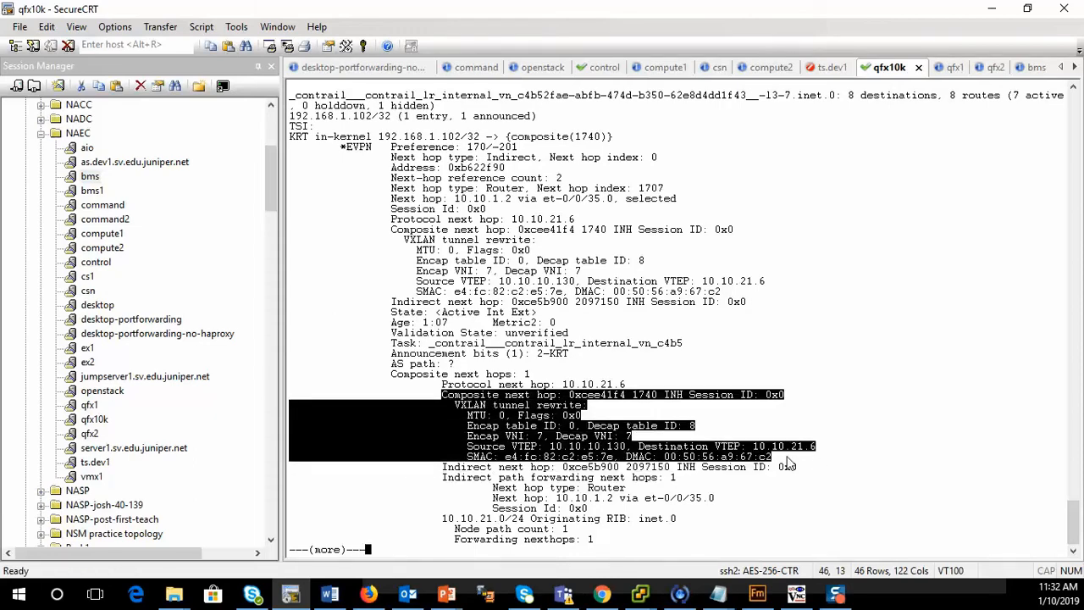
left_click(491, 447)
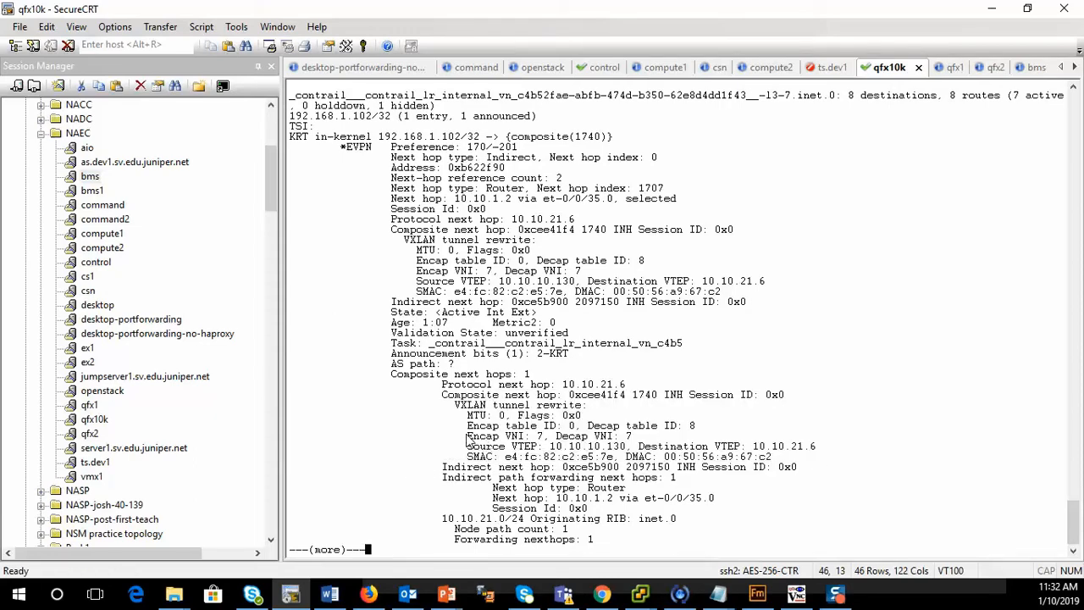
left_click_drag(467, 435, 809, 467)
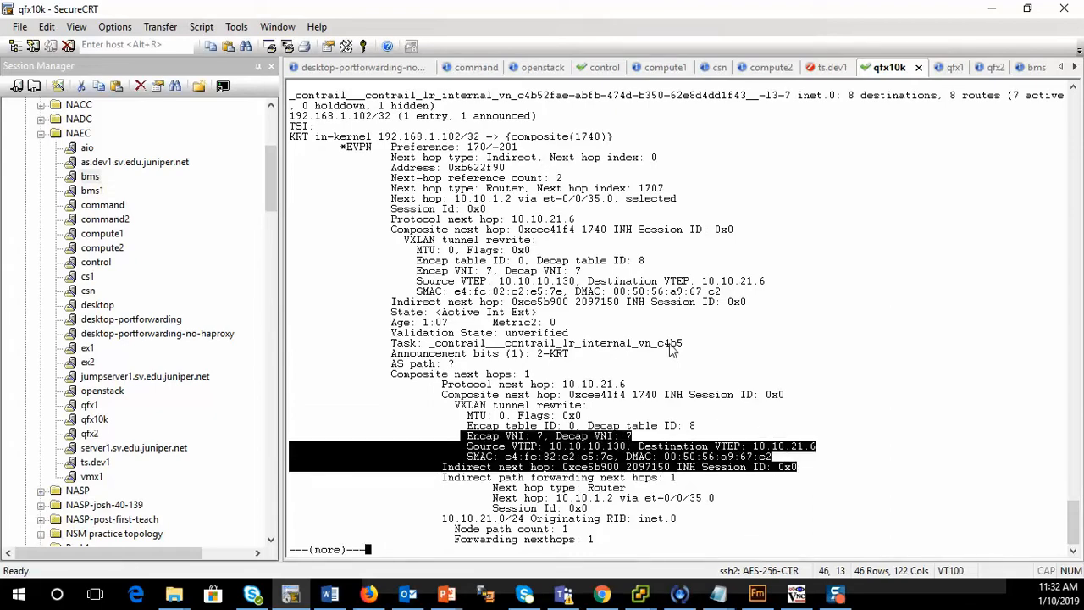
key("space")
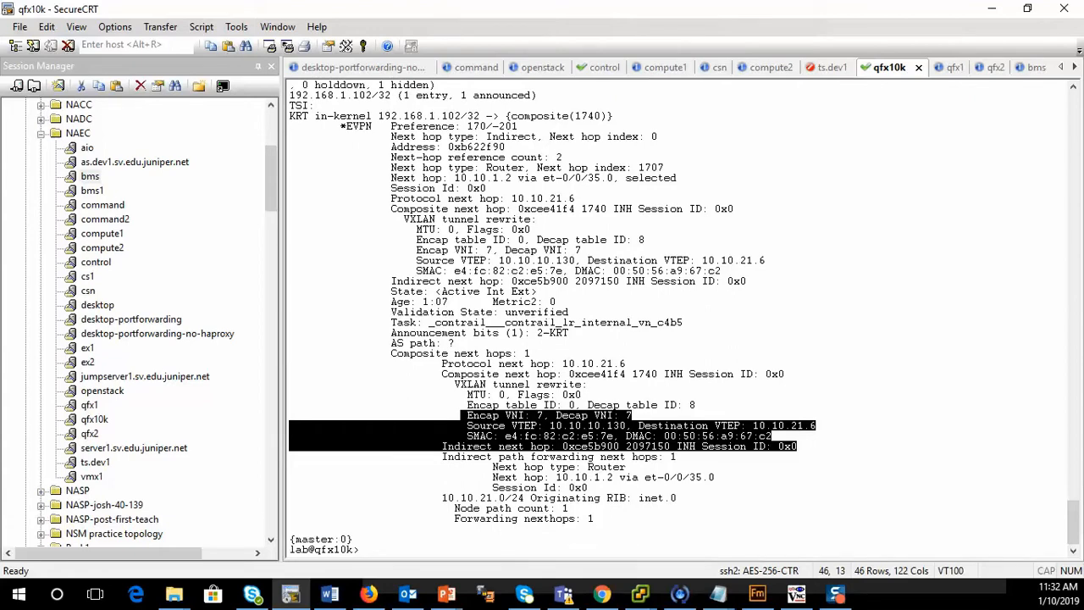
Step: Highlight the "Create BMS" item in the Notepad checklist, and open the infrastructure Servers page in Contrail Command
key("alt+Tab")
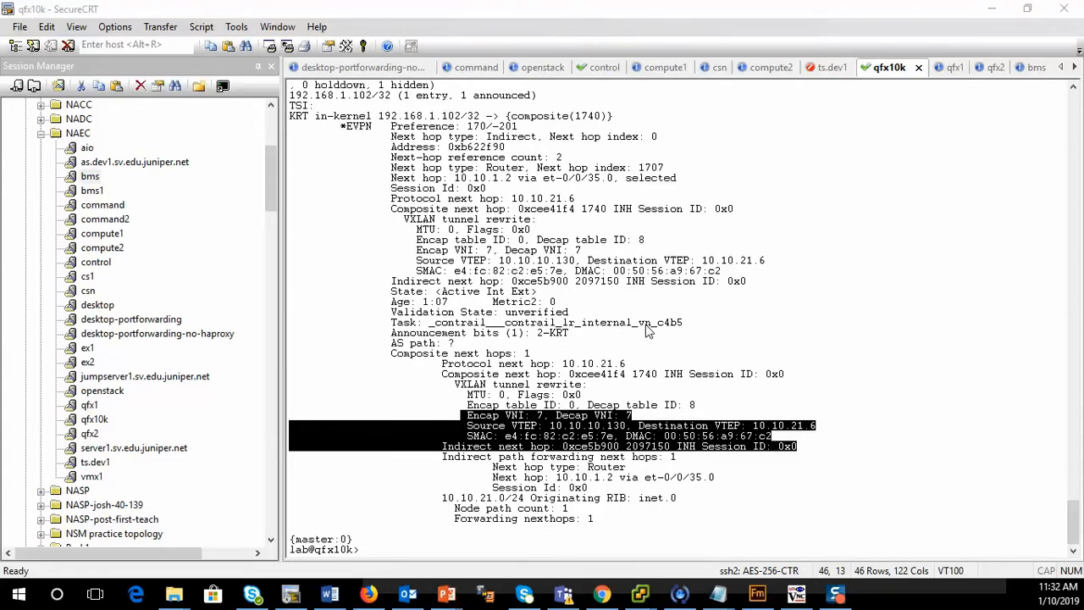
key("alt+Tab")
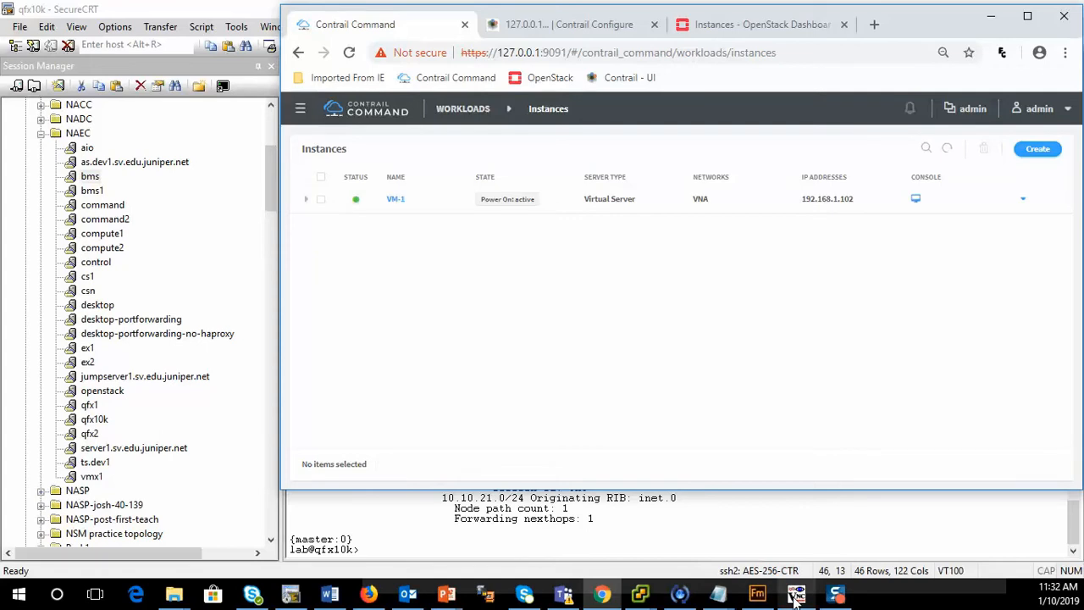
left_click(719, 594)
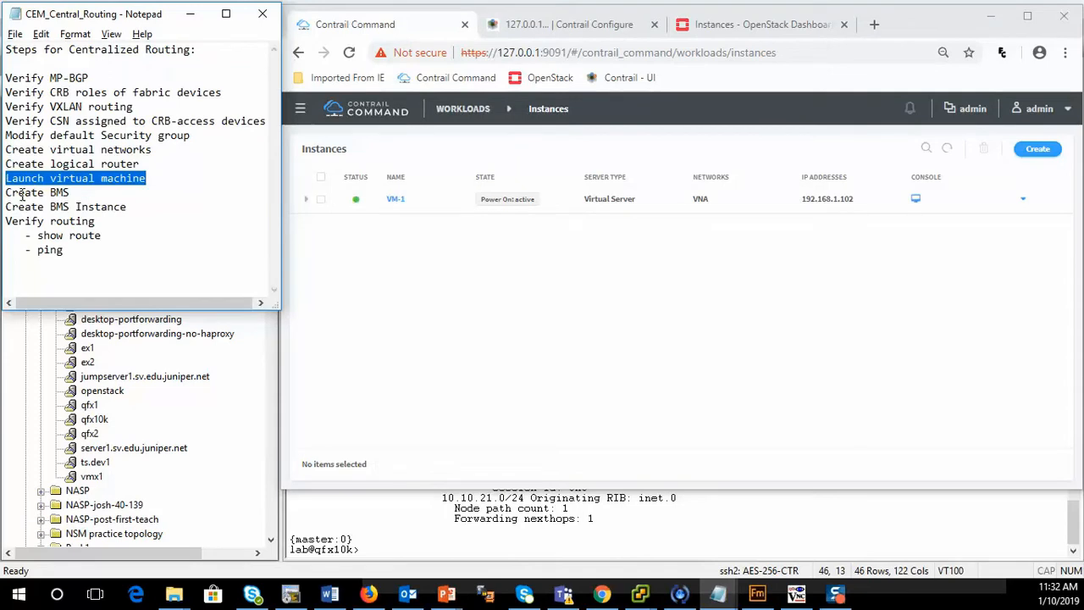
left_click_drag(6, 193, 81, 190)
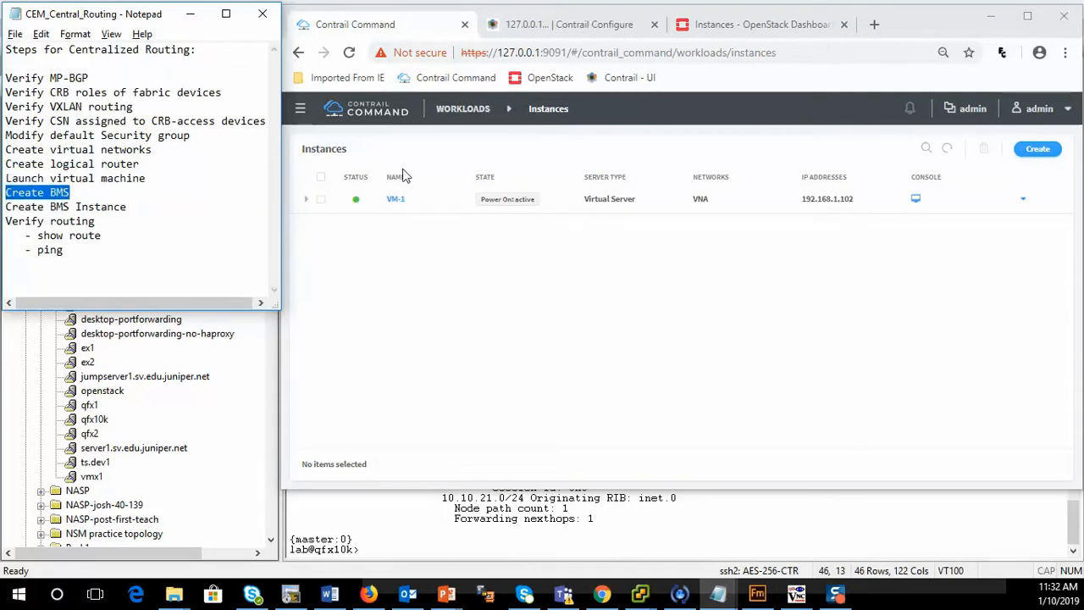
left_click(452, 110)
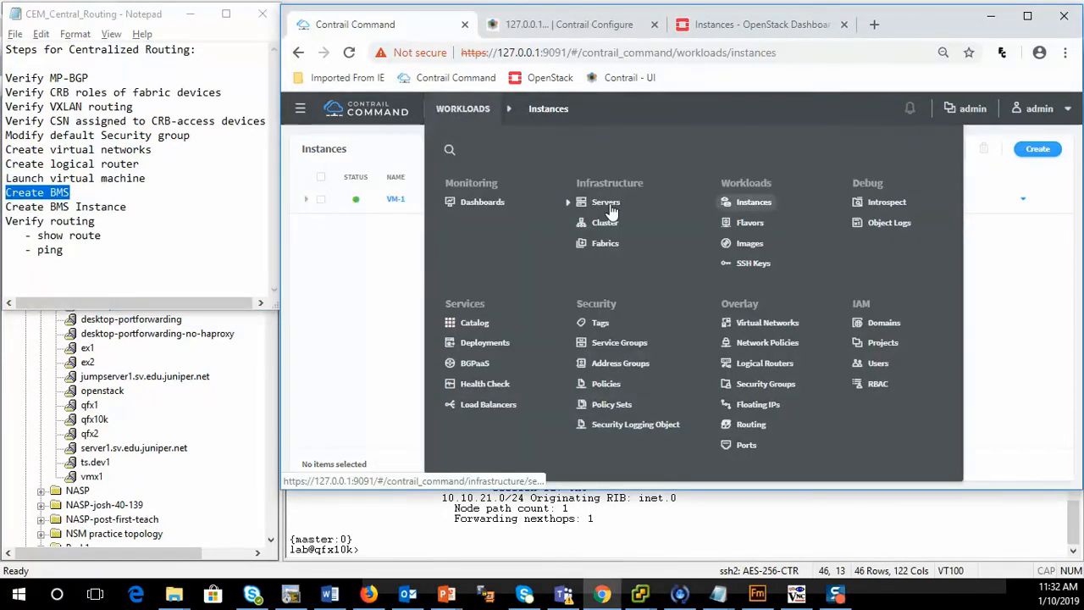
left_click(593, 201)
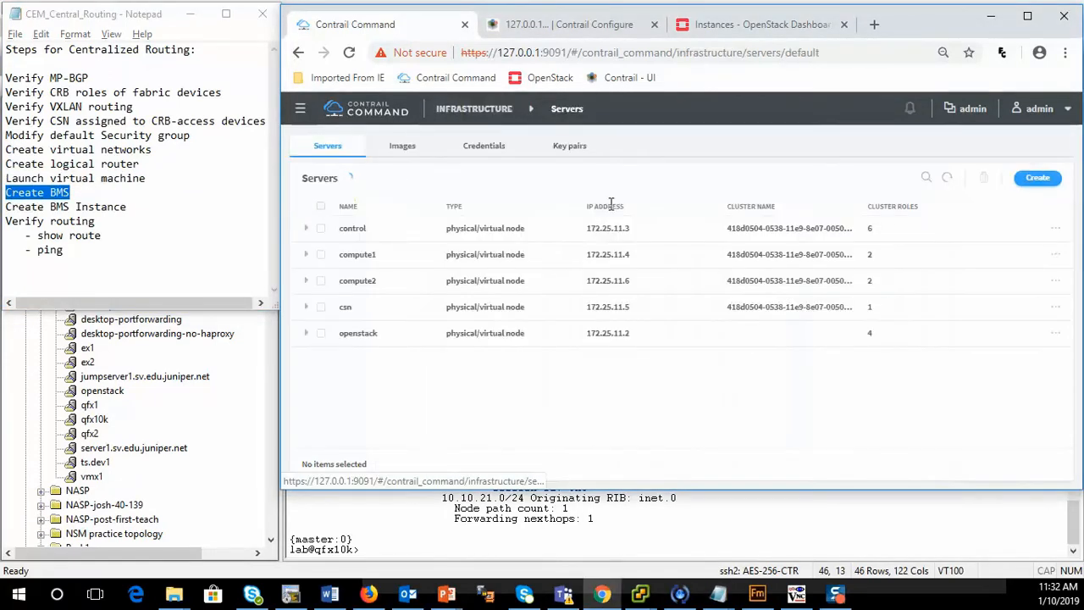
Step: Start a new server in Detailed mode with the Baremetal workload type and the hostname BMS
left_click(1036, 178)
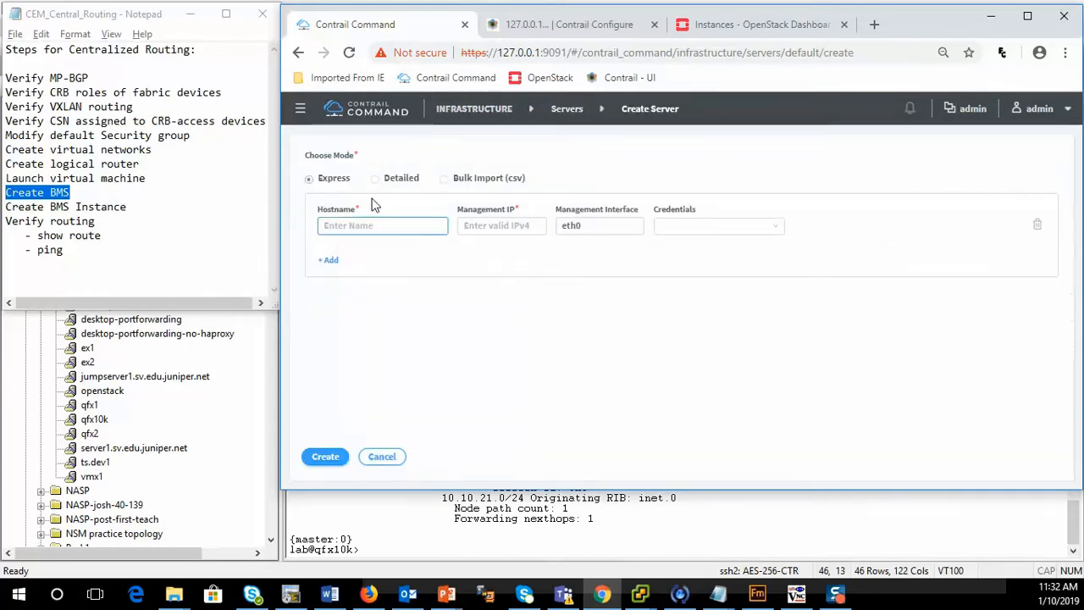
left_click(373, 182)
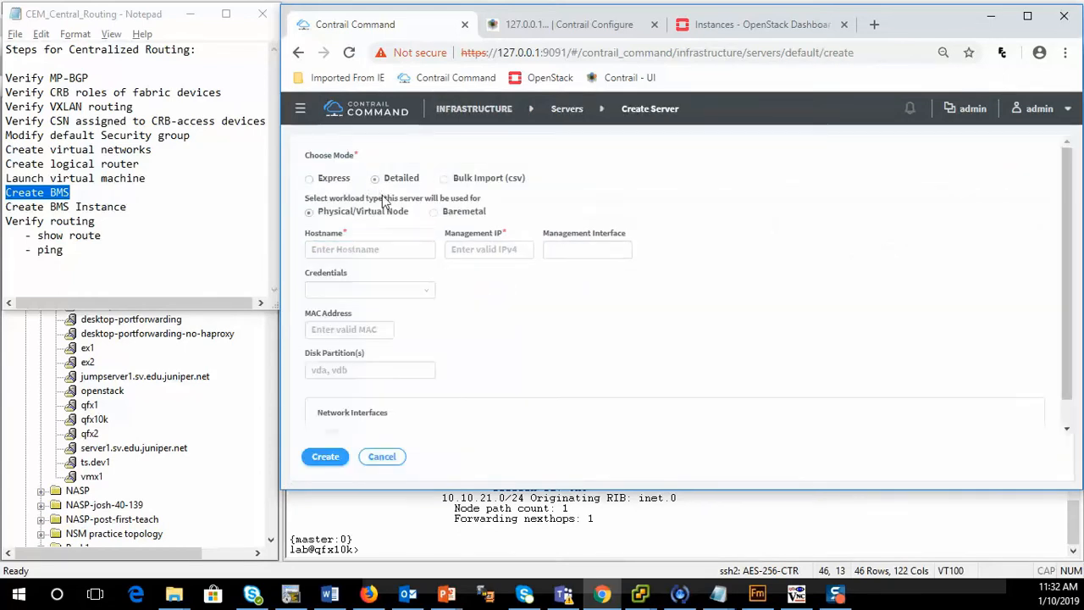
left_click(432, 212)
left_click(354, 250)
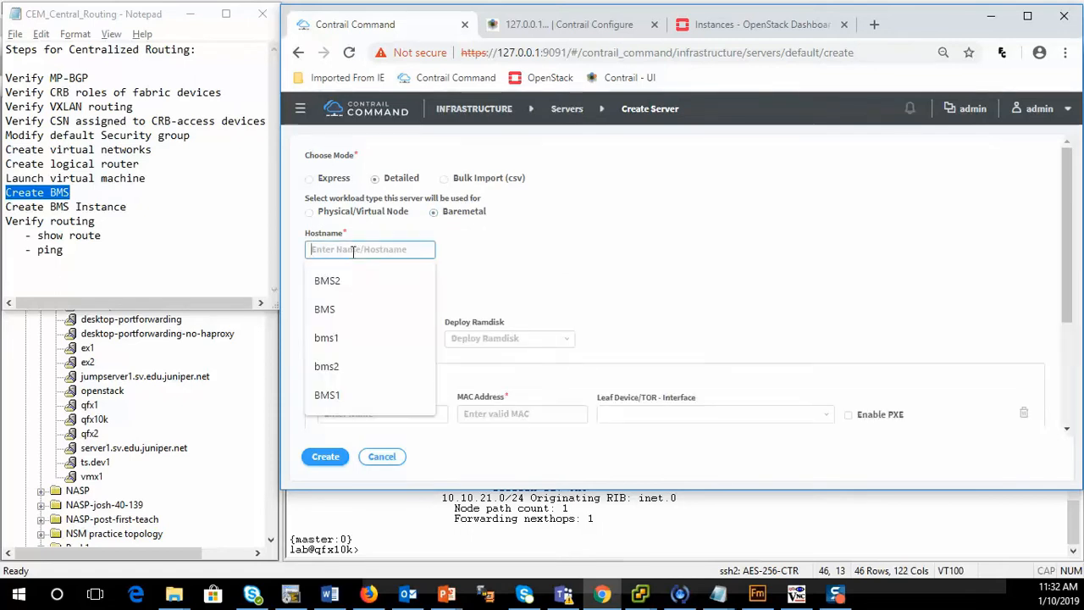
type("BMS")
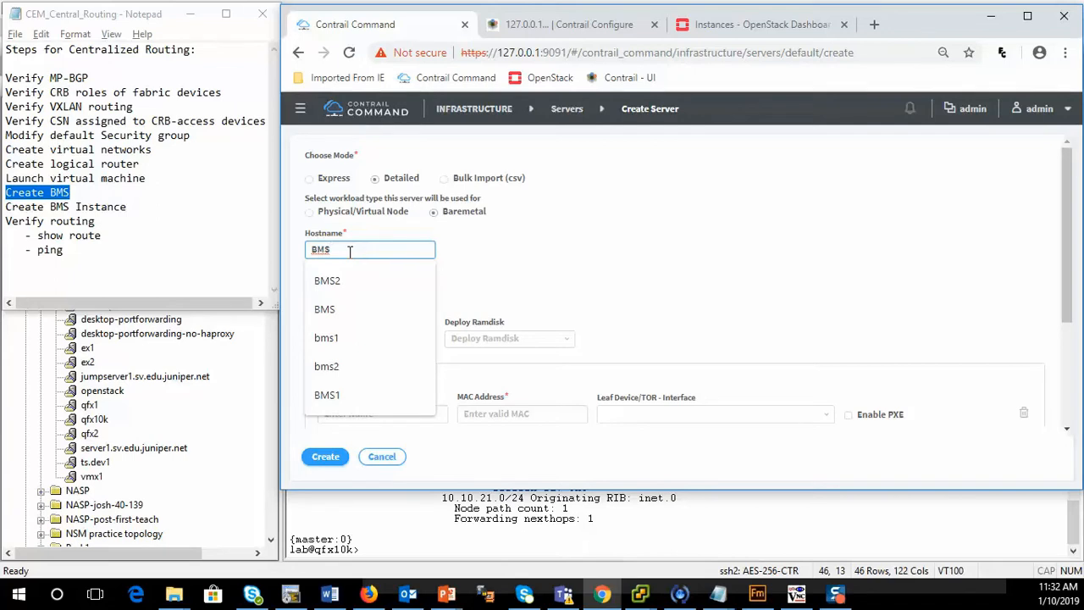
left_click(516, 286)
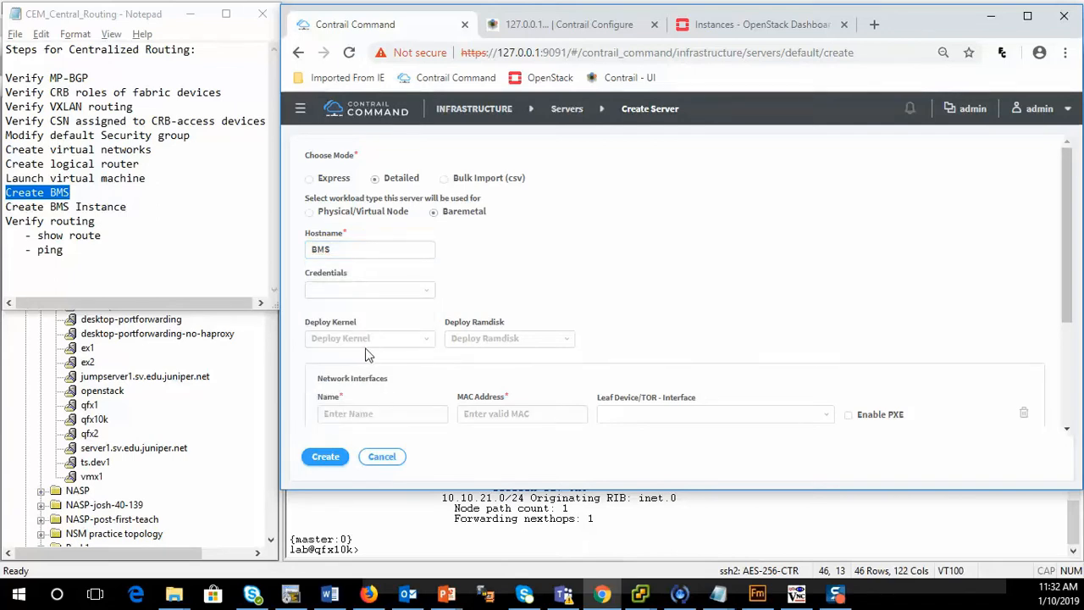
Step: Name the server's network interface eth0, check the BMS2 console for its address, and set the MAC address to 00:50:56:a9:17:99
scroll(608, 300, "down", 1)
left_click(413, 335)
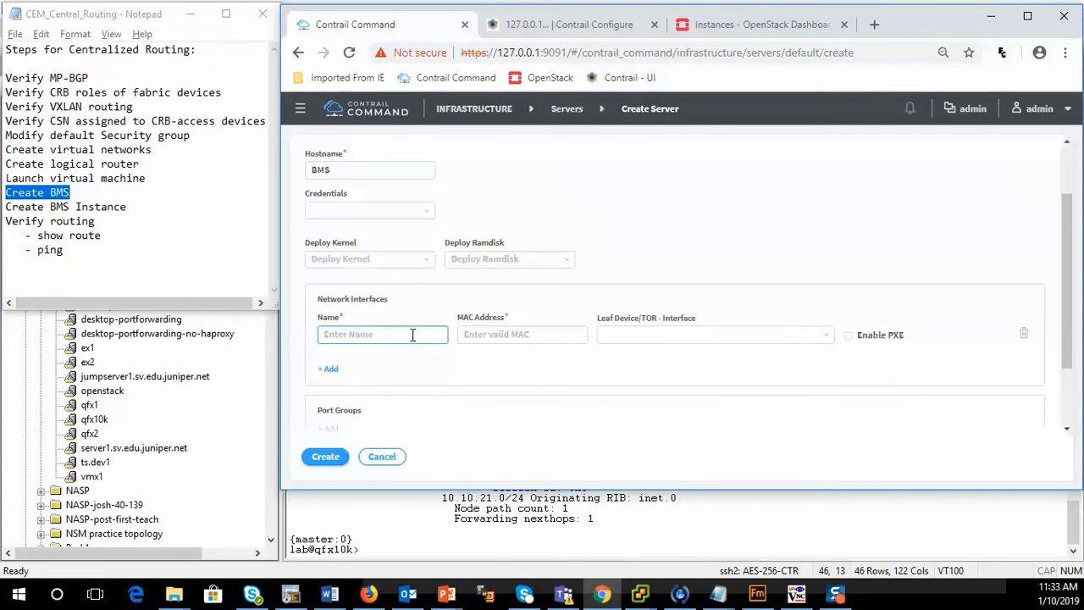
type("eth0")
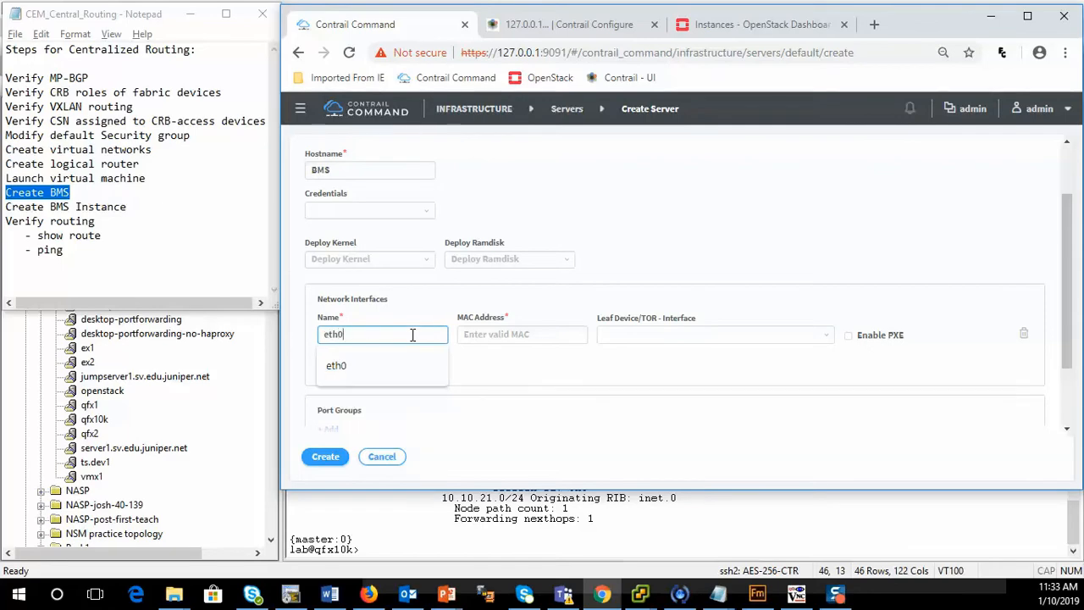
key("Tab")
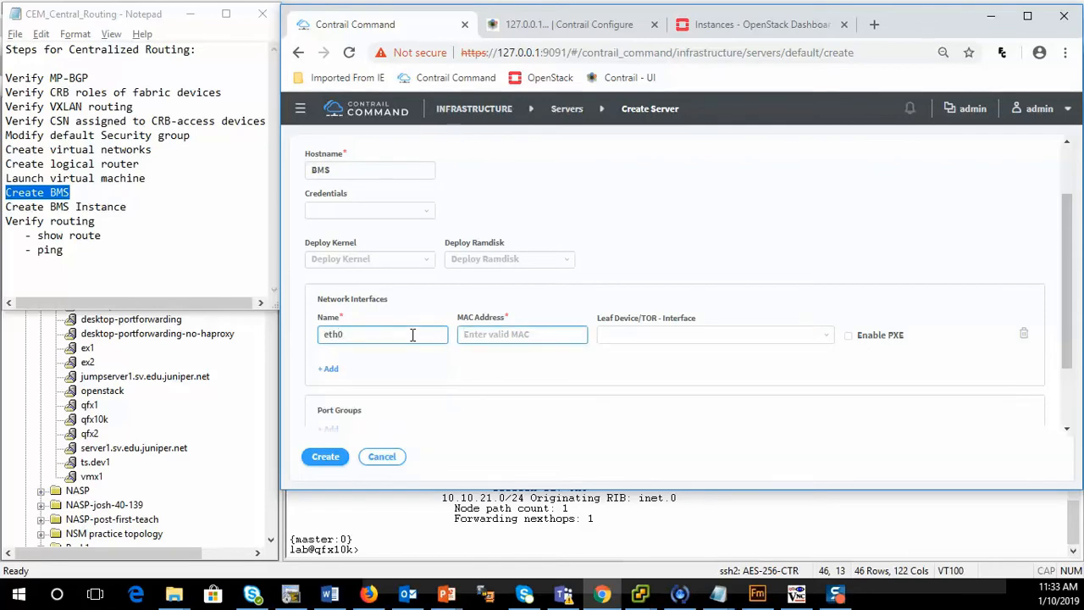
left_click(641, 593)
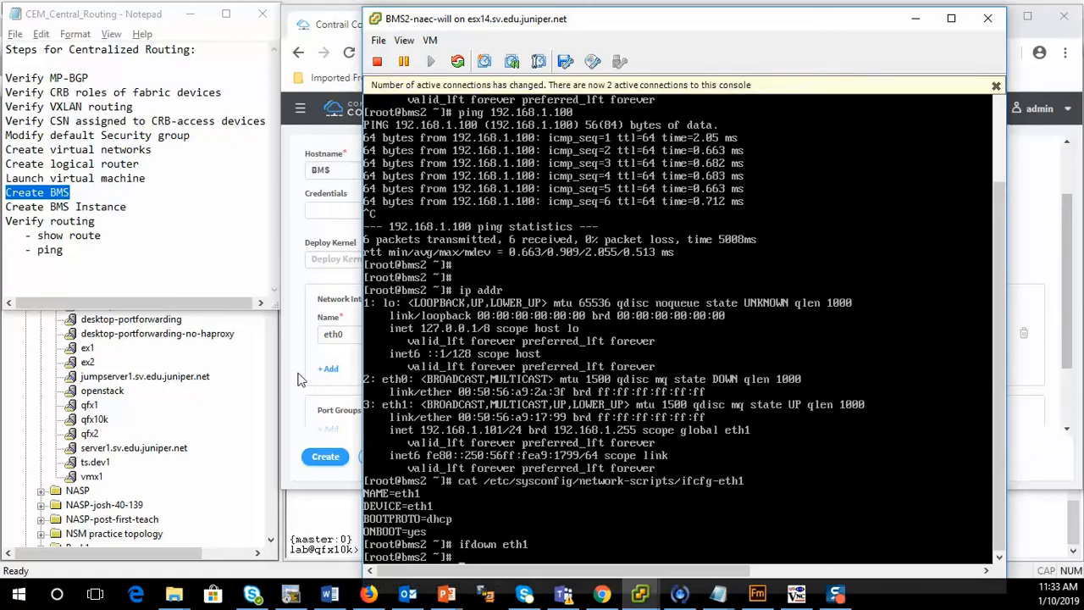
left_click(322, 381)
left_click(482, 341)
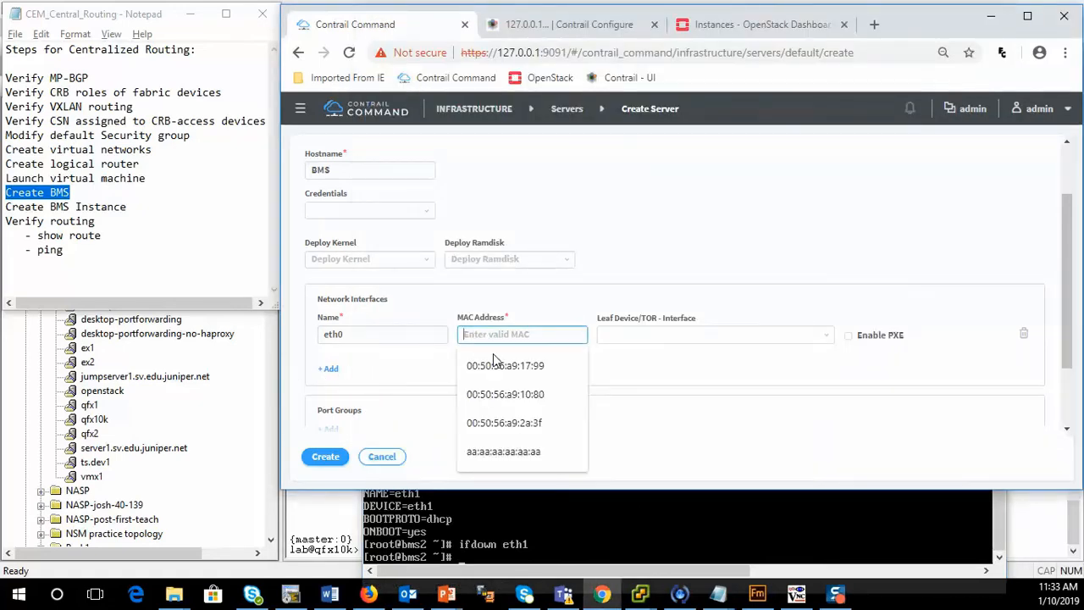
left_click(505, 370)
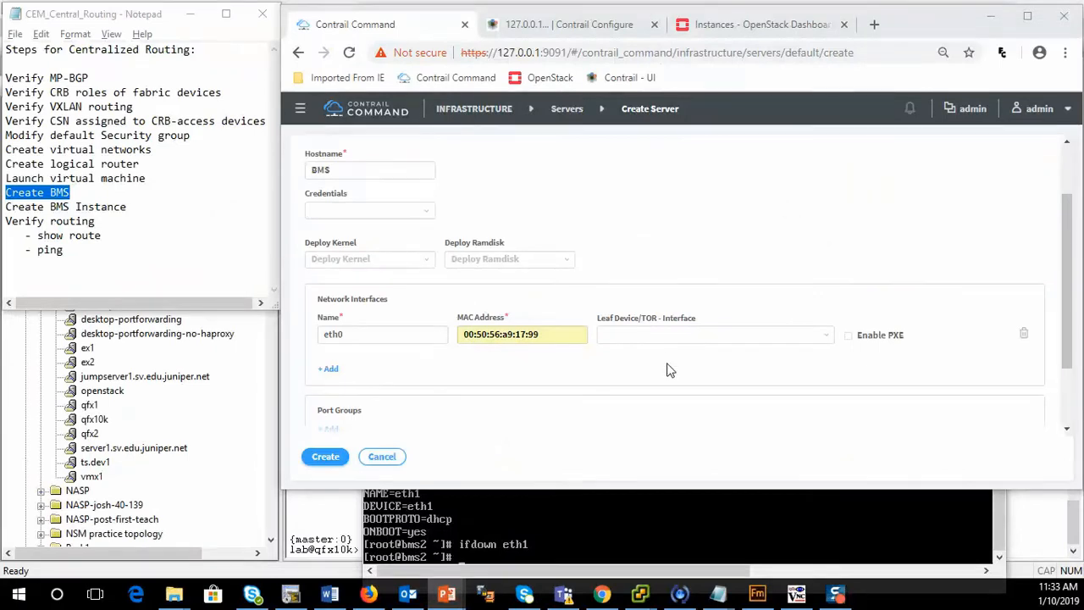
Step: Assign qfx5100-2 - ge-0/0/4 as the interface's leaf device port and create the BMS server
left_click(653, 336)
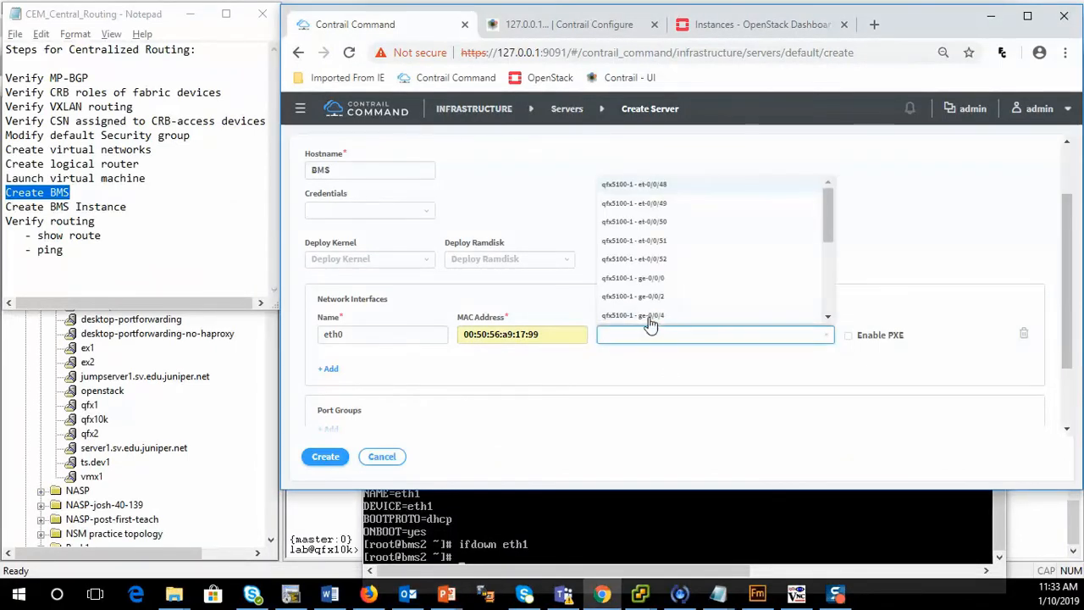
scroll(641, 303, "down", 10)
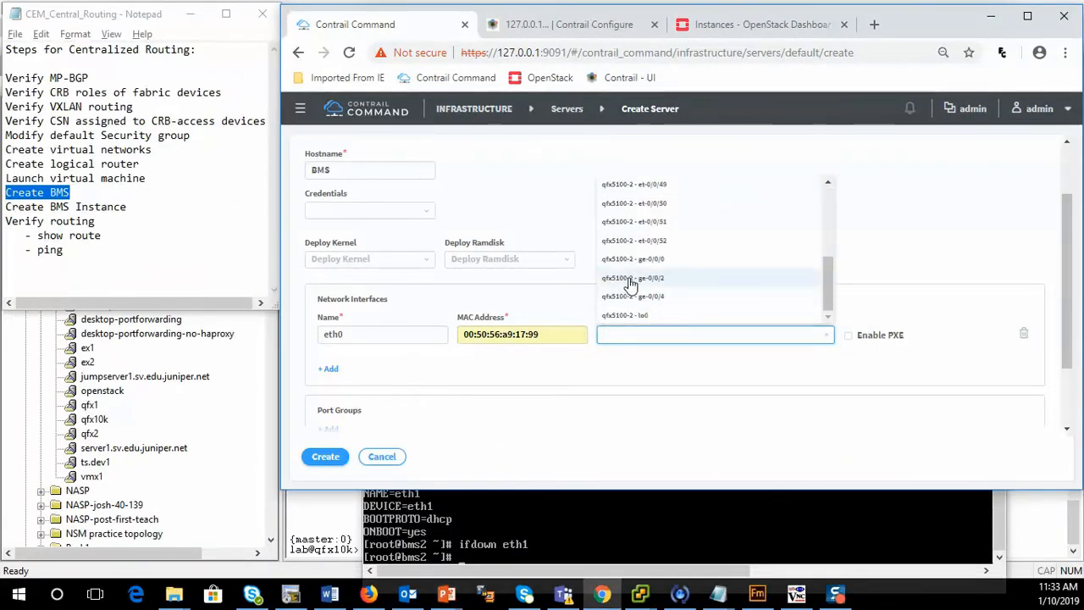
left_click(621, 297)
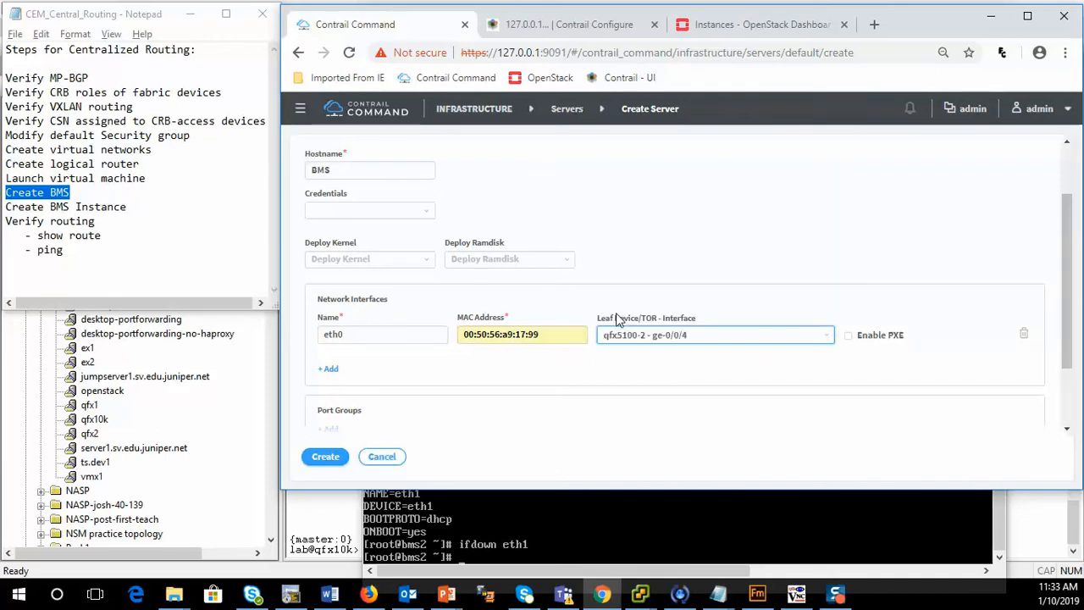
left_click(342, 456)
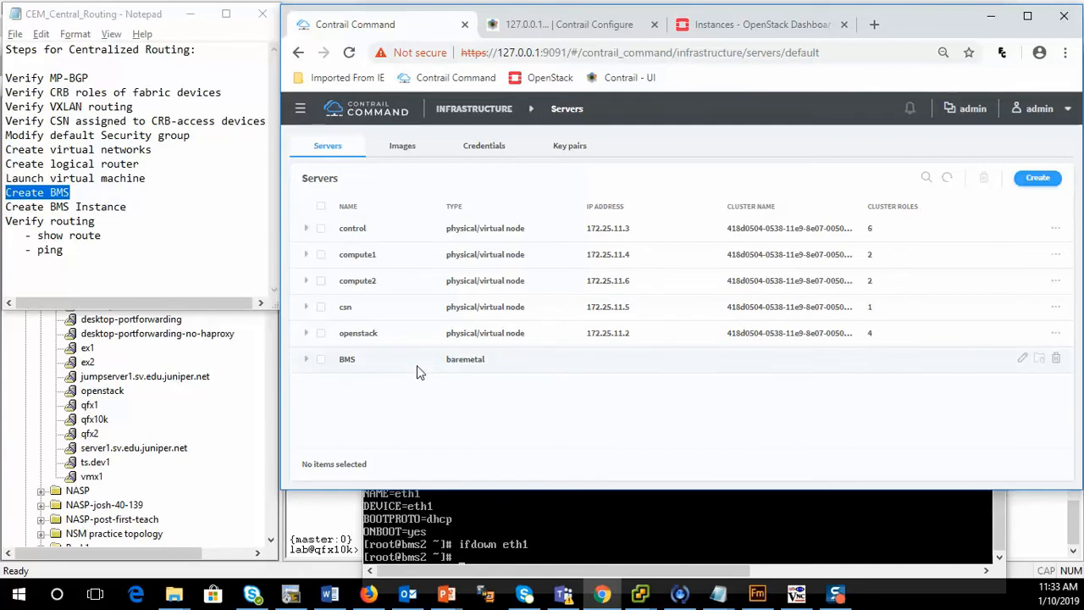
Step: Start a new workload instance of type Existing Baremetal Server, named BMS, using the BMS baremetal node
left_click(474, 117)
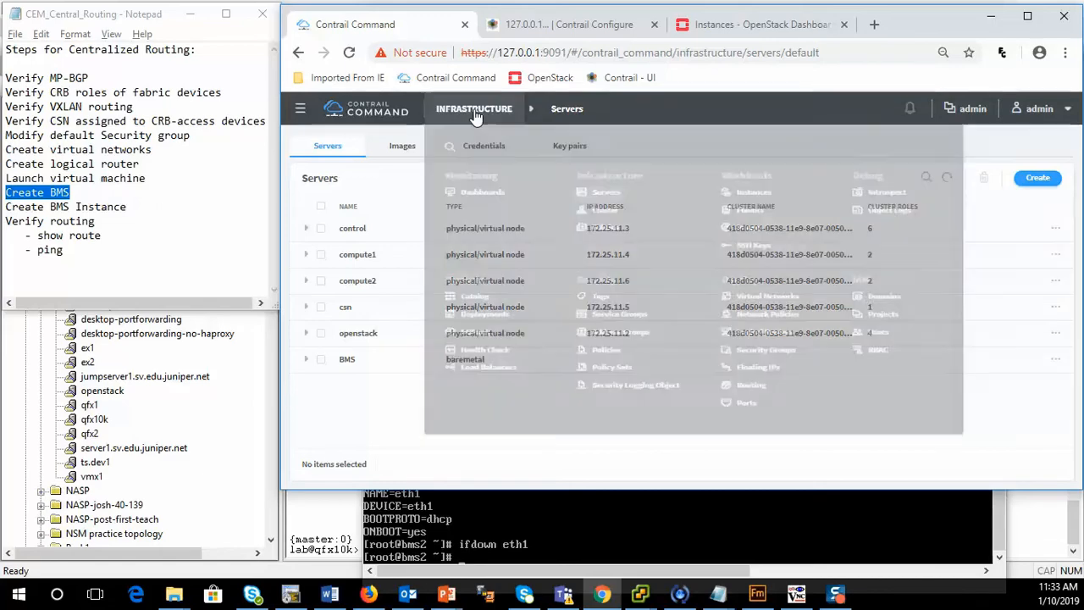
left_click(754, 205)
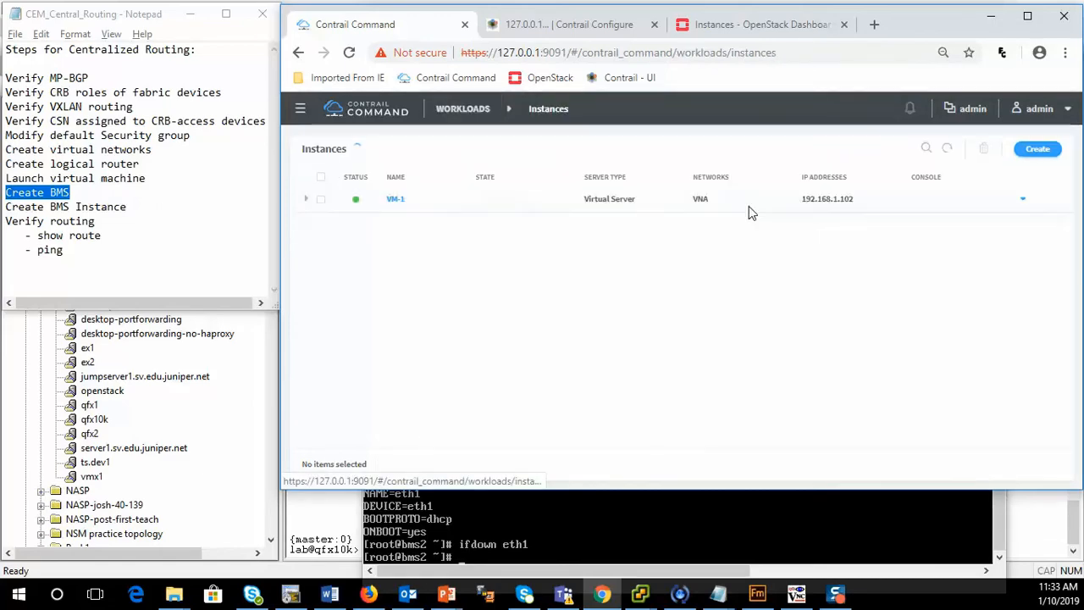
left_click(1035, 150)
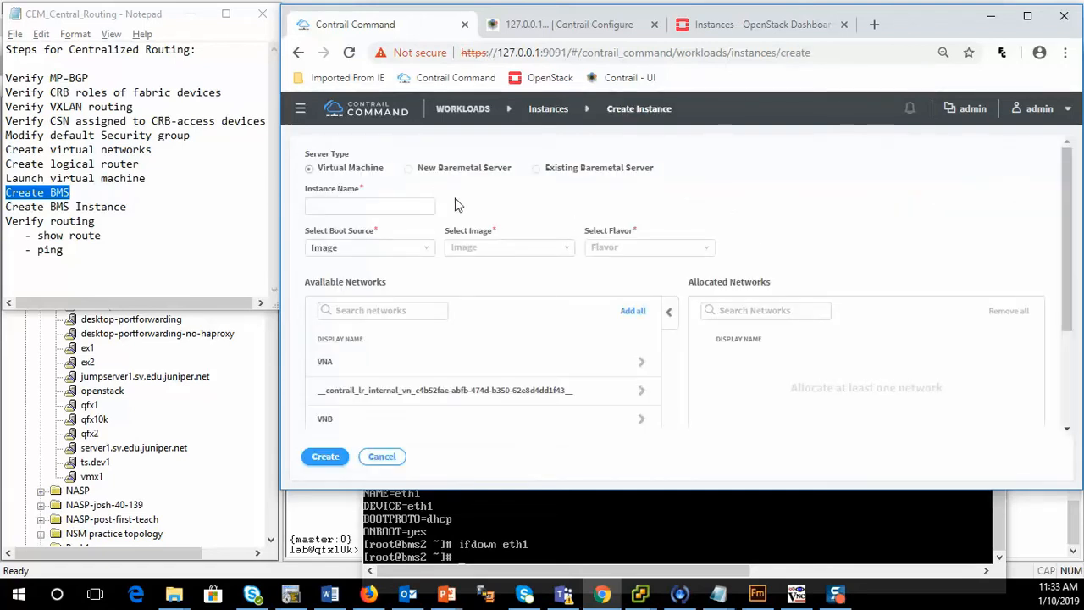
left_click(538, 171)
left_click(361, 234)
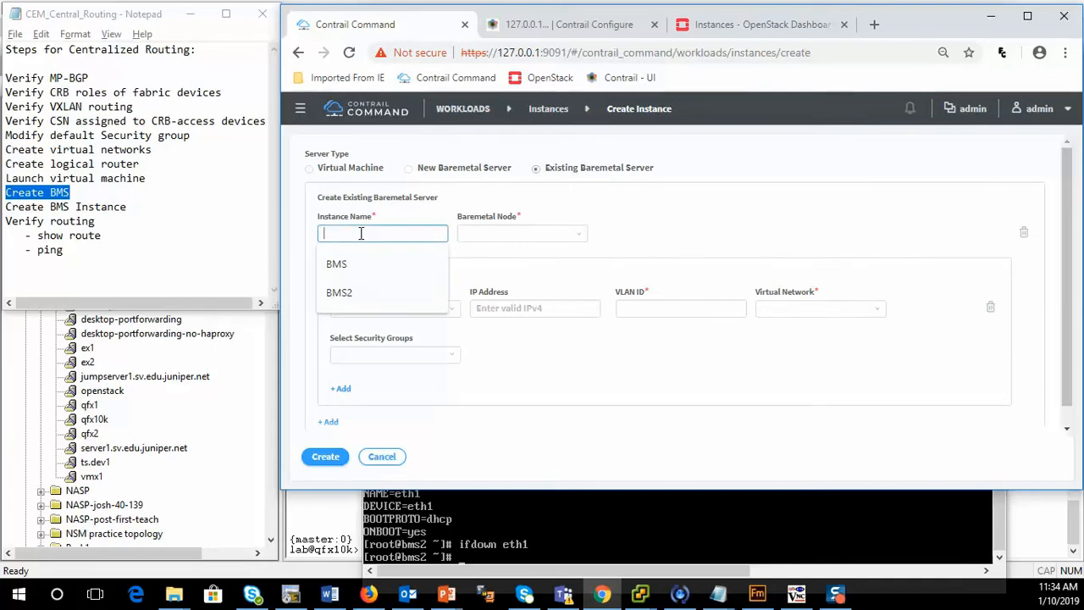
left_click(340, 263)
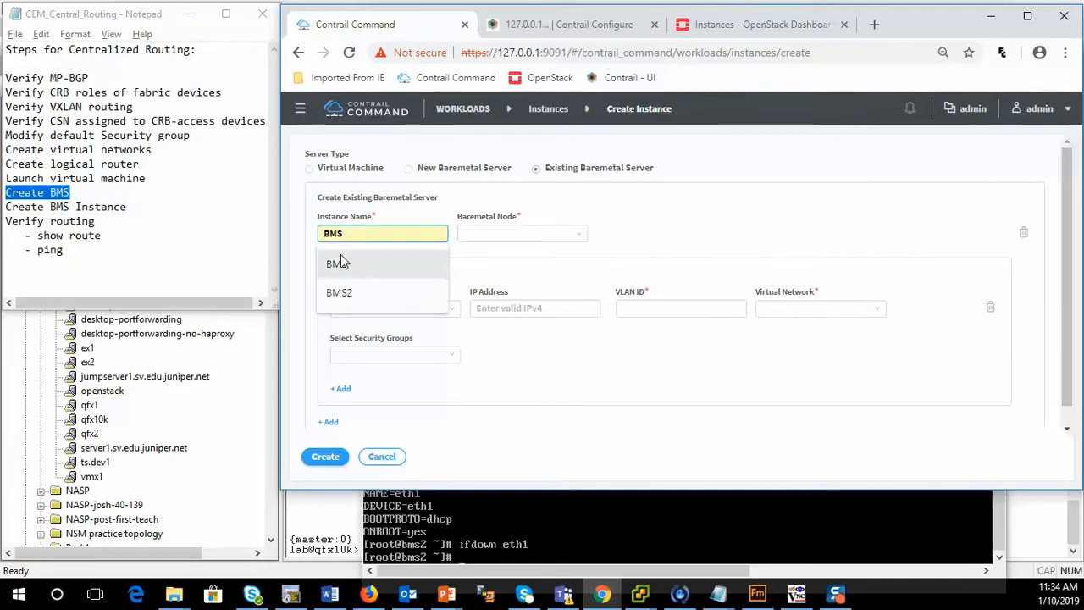
left_click(482, 237)
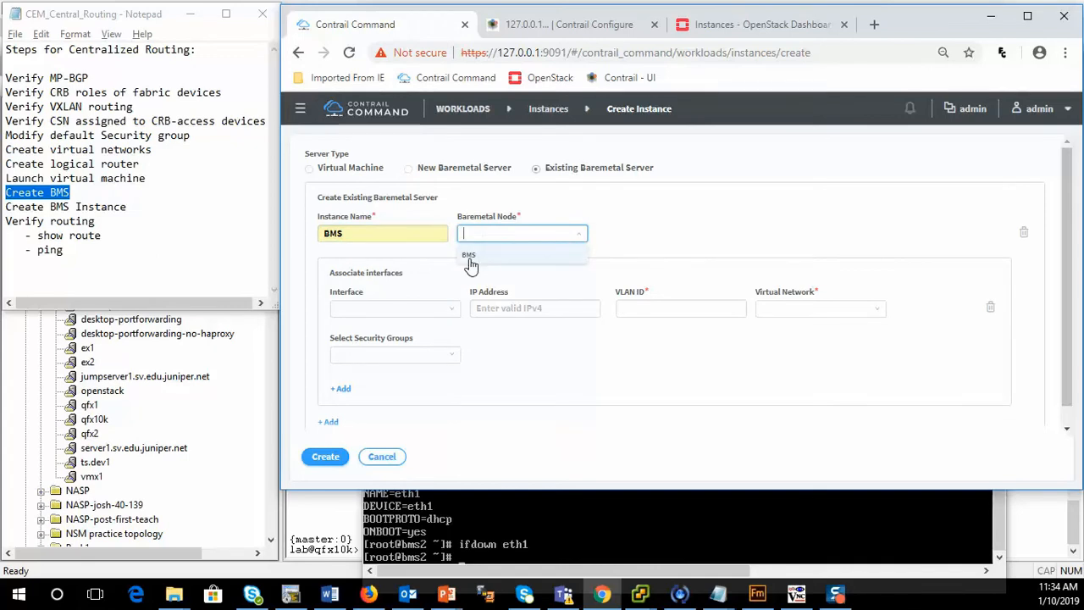
left_click(469, 259)
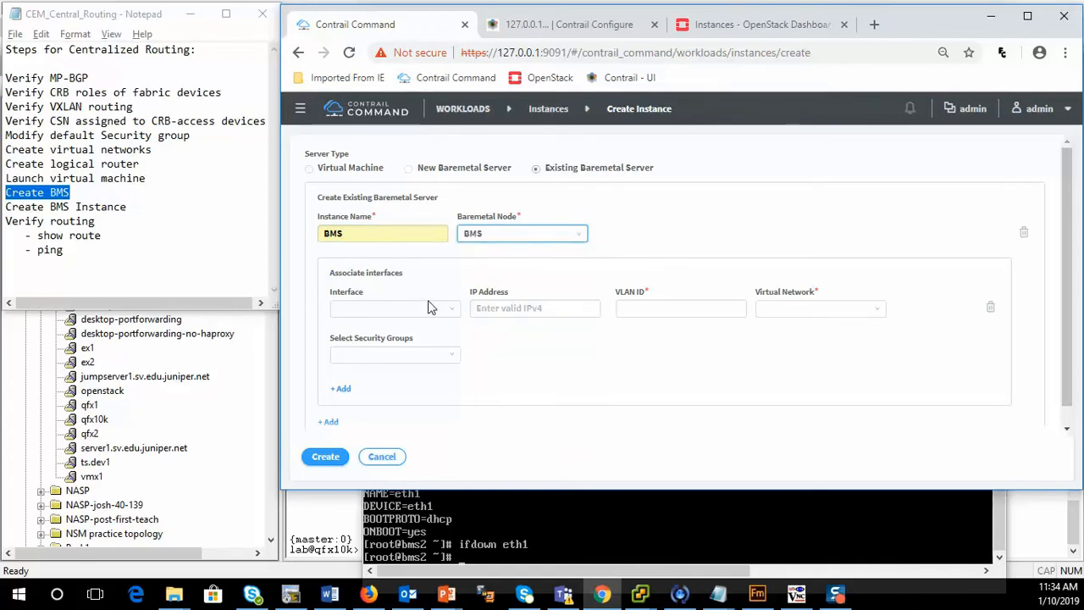
Step: Associate interface eth0-00:50:56:a9:17:99 with the instance, leaving the IP address empty, with VLAN ID 0 and virtual network VNB
left_click(405, 307)
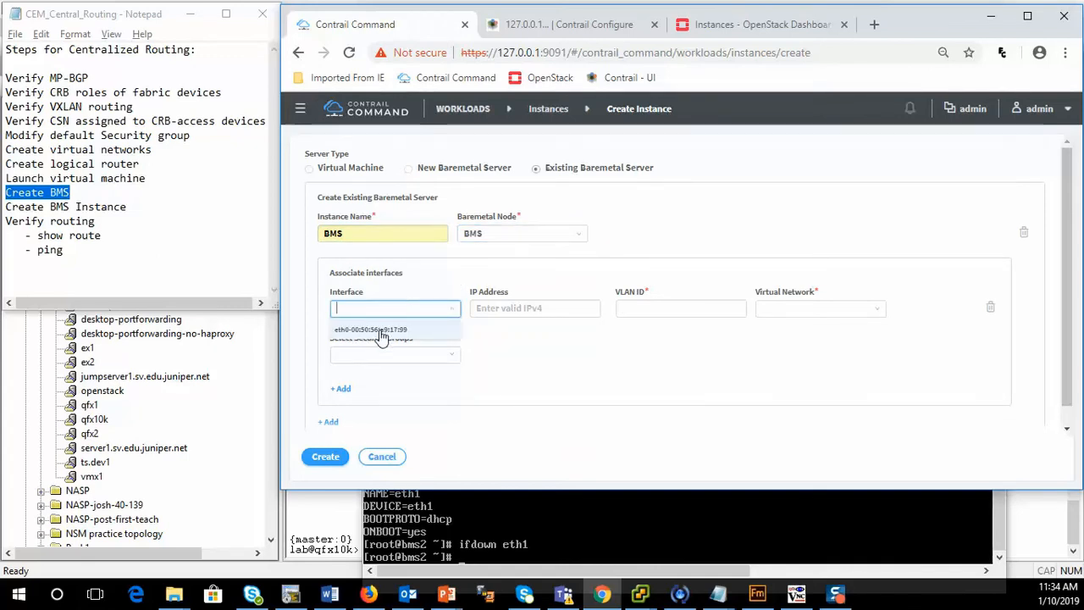
left_click(379, 329)
left_click(523, 307)
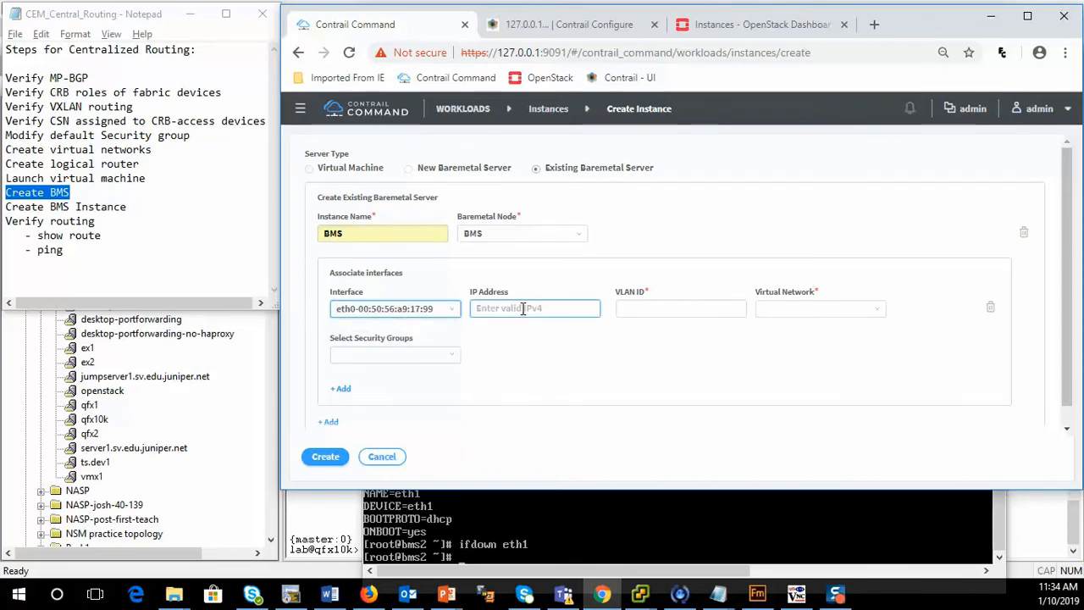
left_click(646, 309)
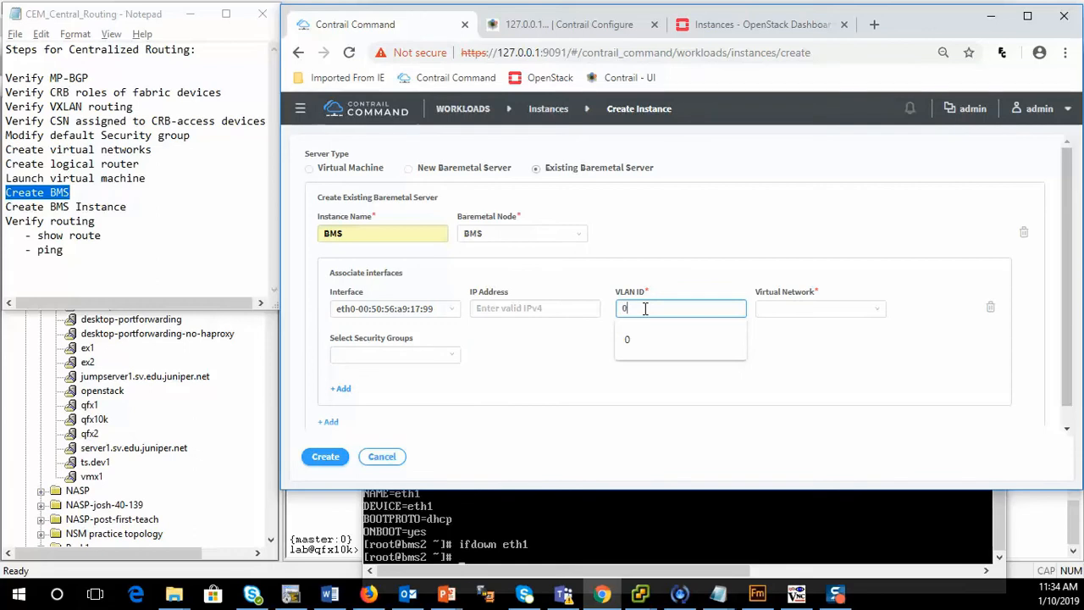
left_click(803, 311)
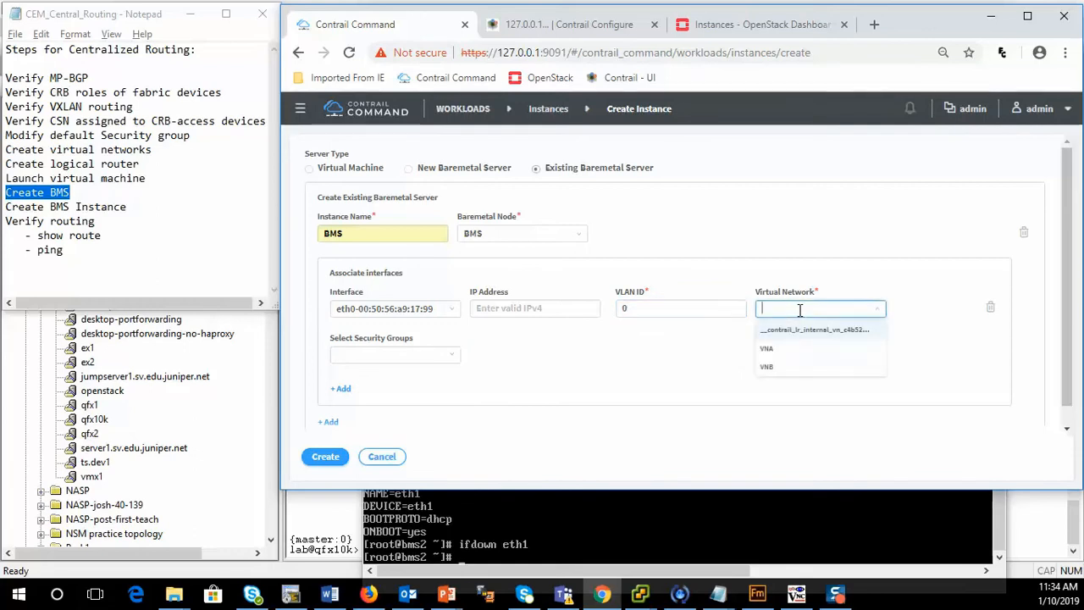
left_click(786, 369)
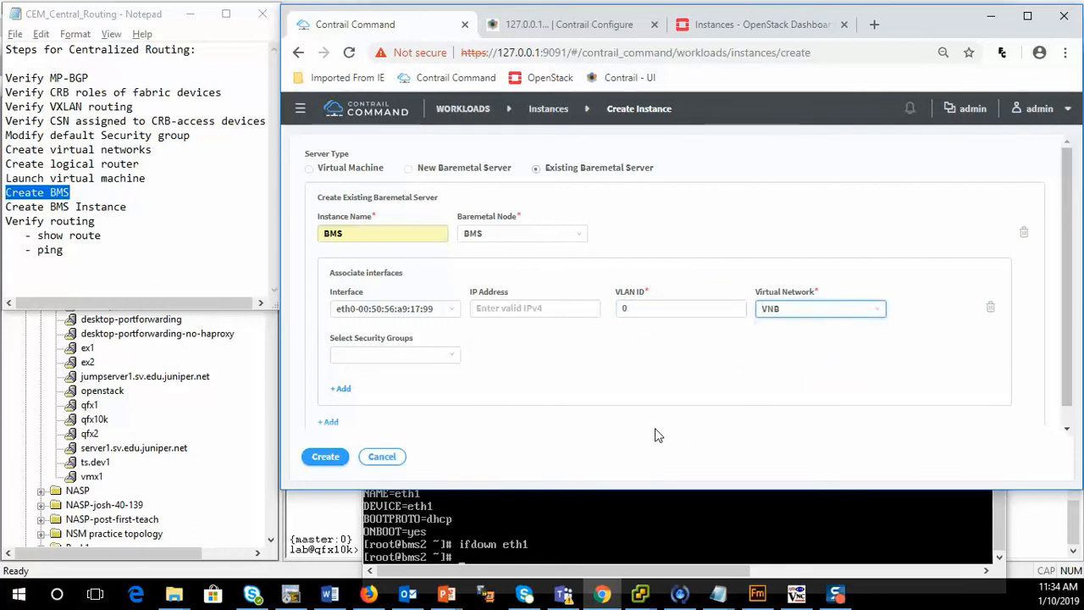
Step: Add the default security group to the interface and create the BMS instance
left_click(399, 360)
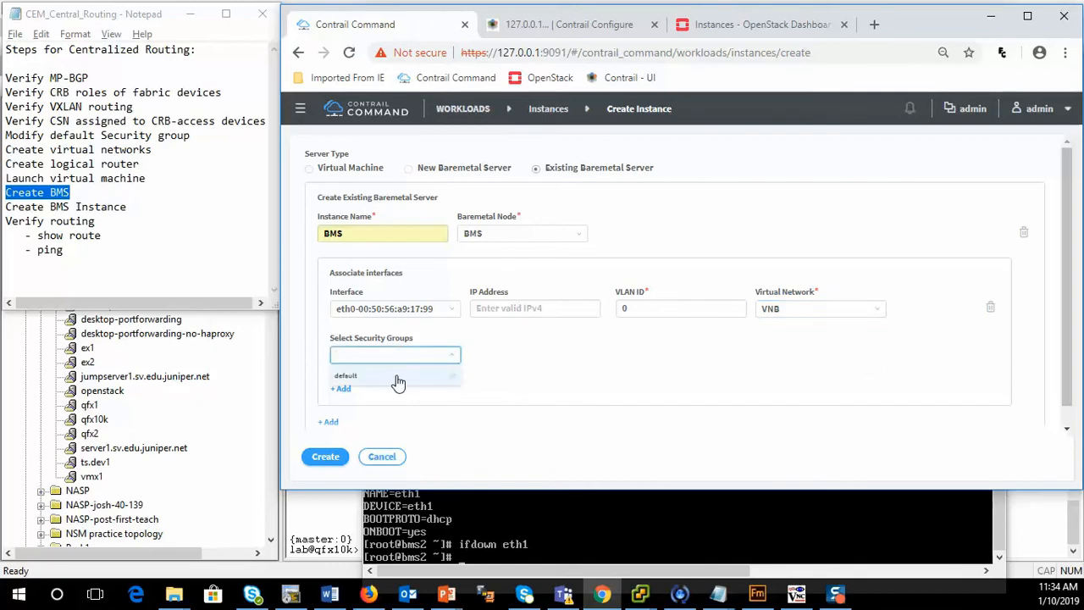
left_click(395, 376)
left_click(530, 401)
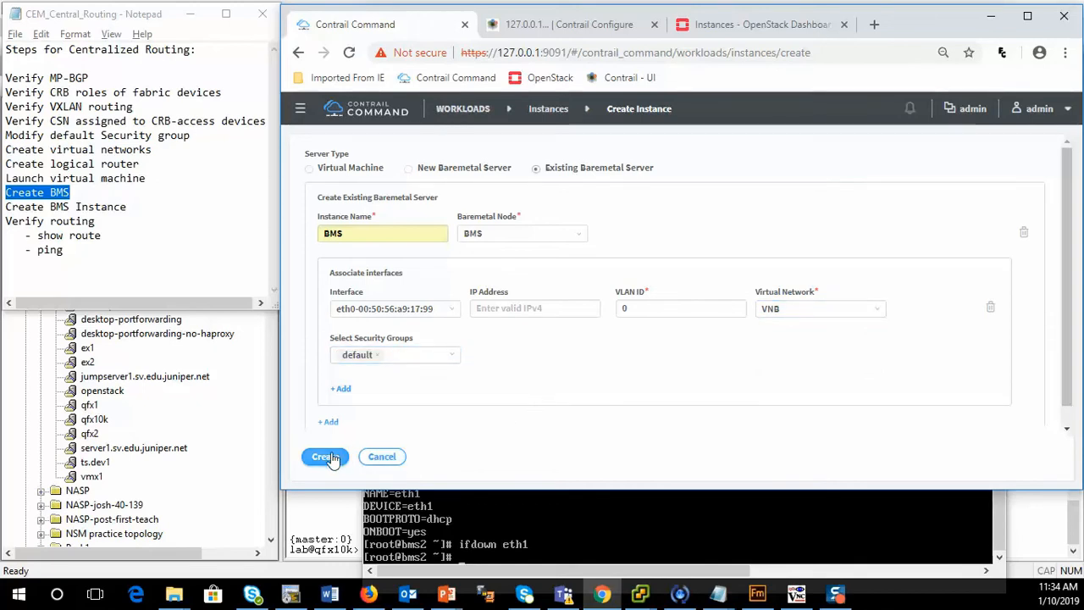
left_click(329, 458)
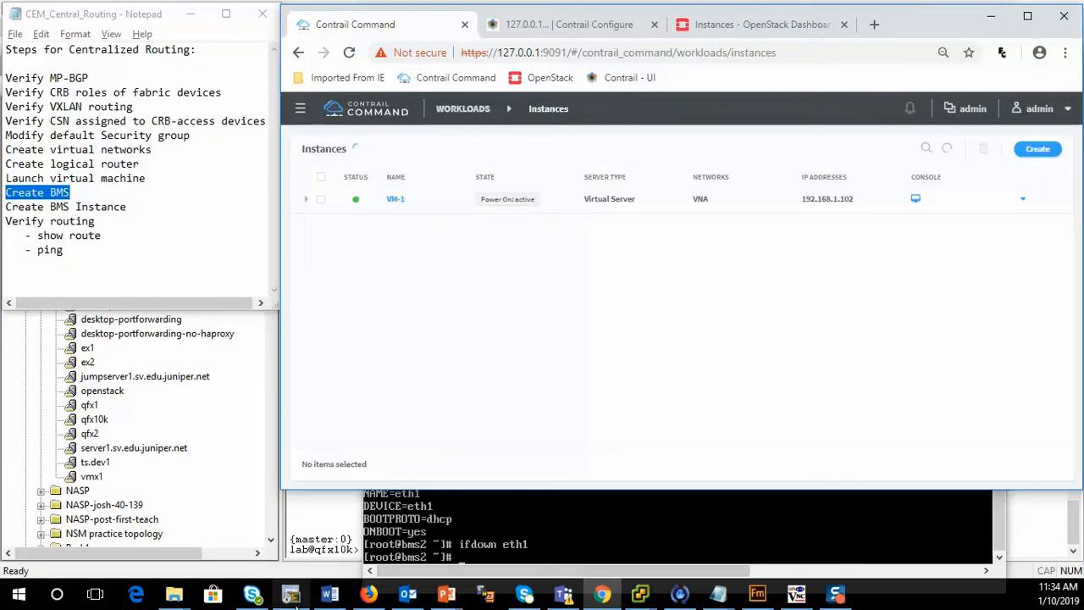
Step: Restart tail -f /var/log/contrail/contrail-fabric-ansible-playbooks.log in SecureCRT's control session, and bring up the "Bridging at the Leaf and vRouter" slide in PowerPoint
left_click(290, 595)
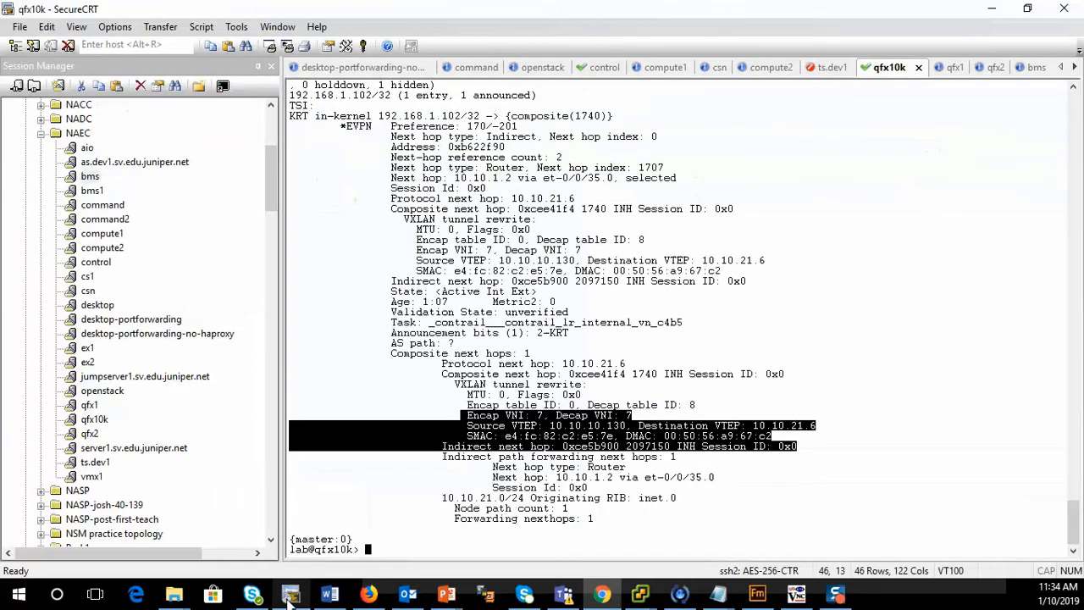
left_click(466, 513)
left_click(603, 67)
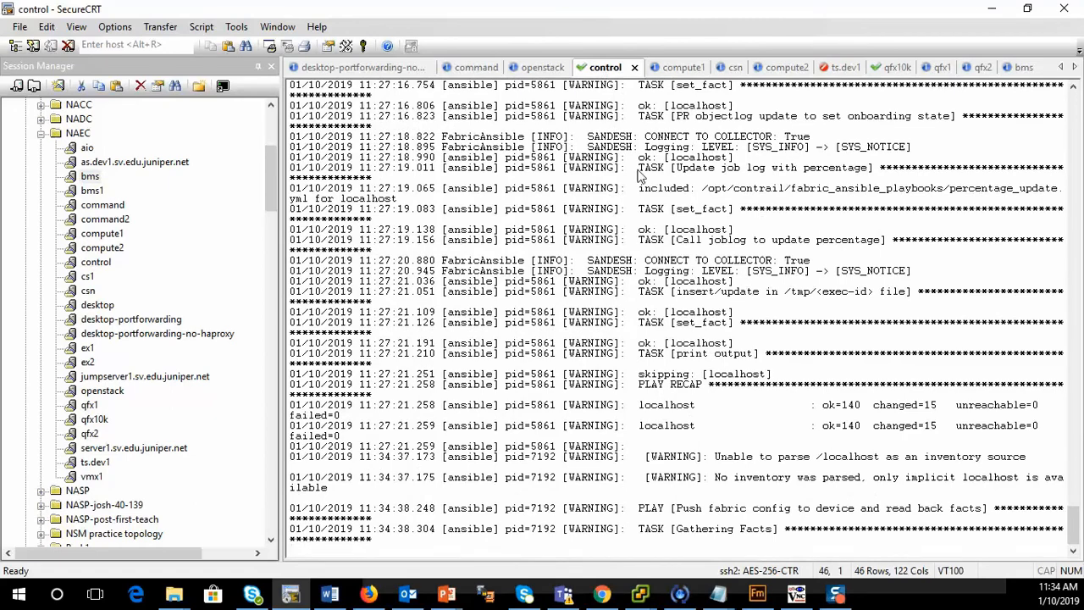
key("ctrl+c")
key("Up")
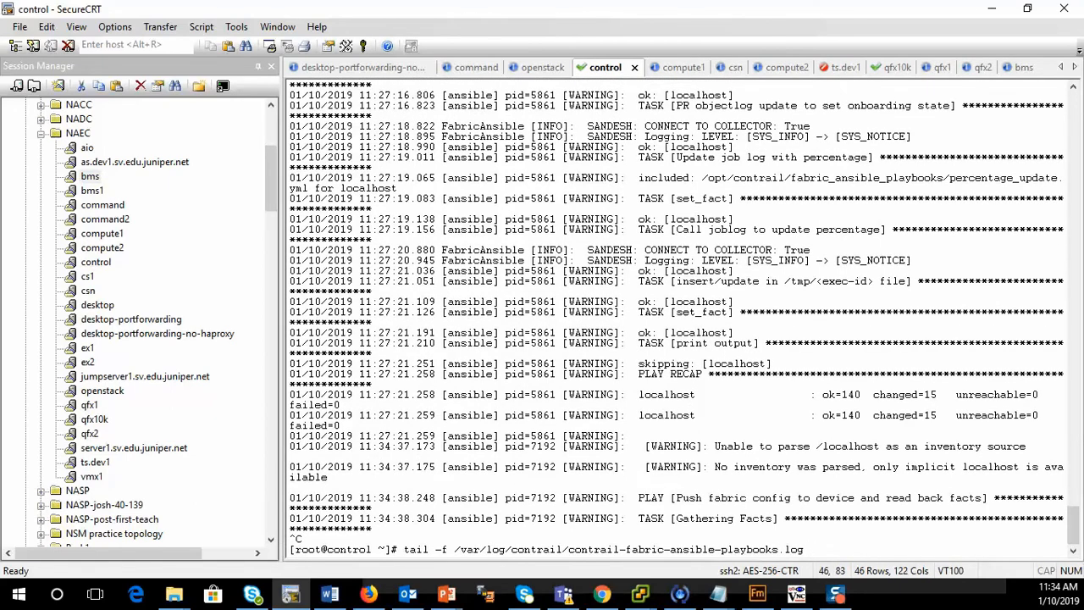
key("Return")
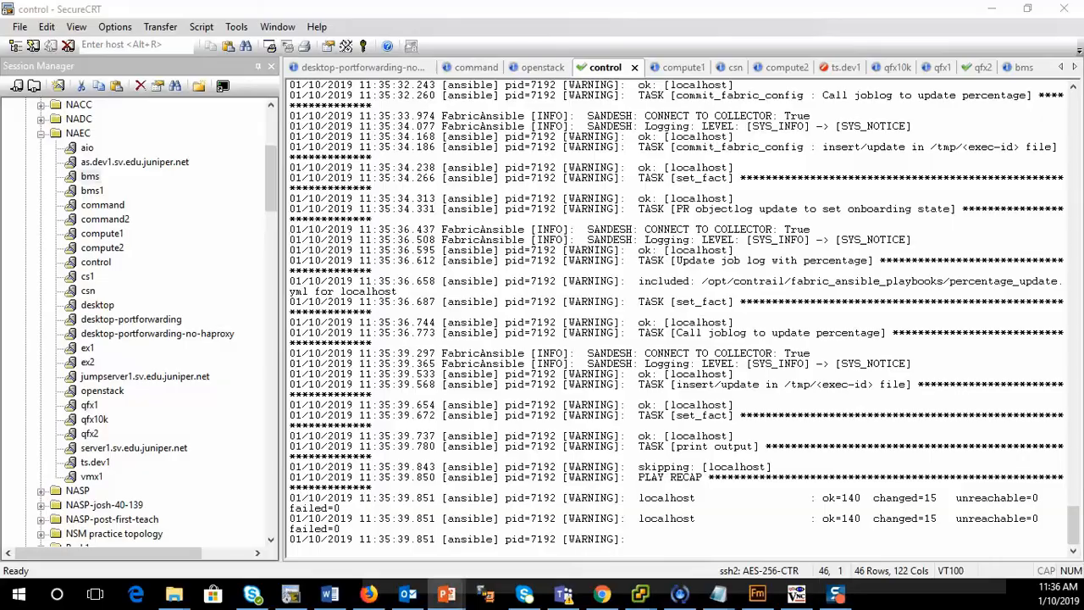
left_click(447, 595)
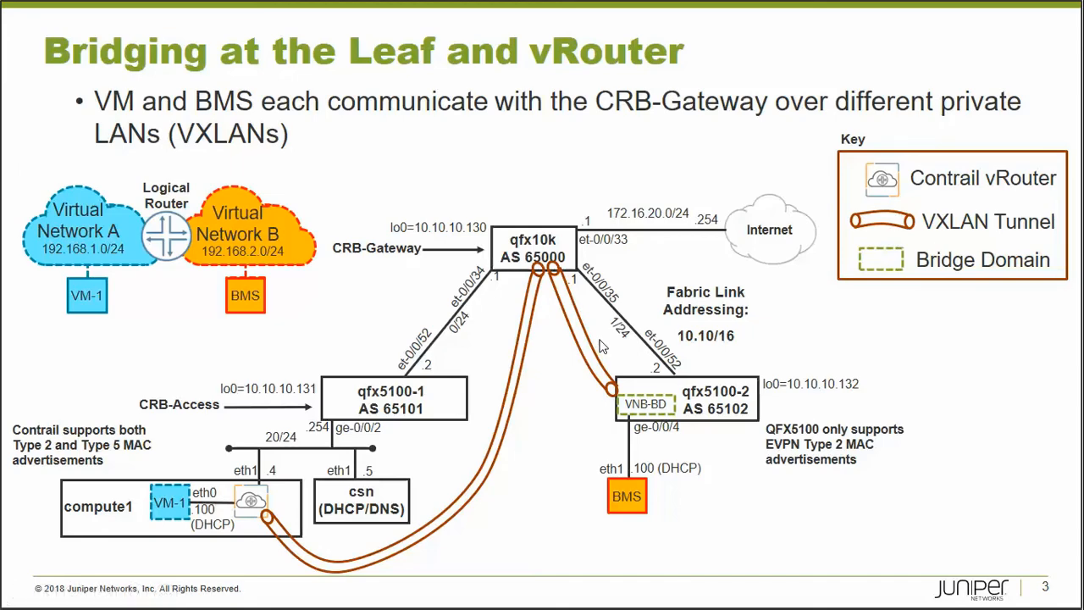
Step: Switch to SecureCRT's qfx2 session and run show | compare rollback 1
key("alt+Tab")
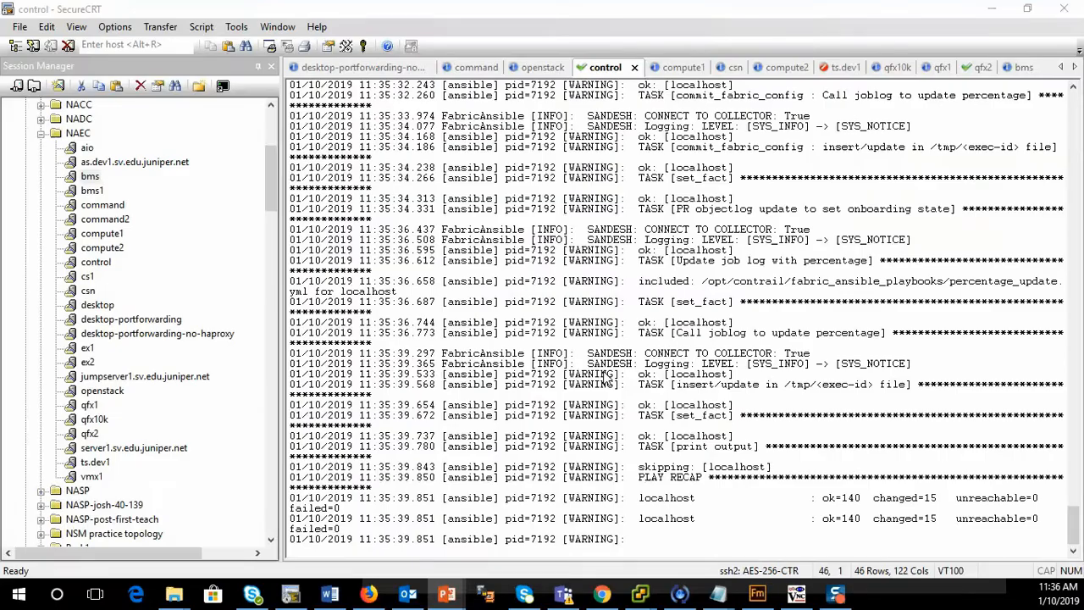
left_click(974, 69)
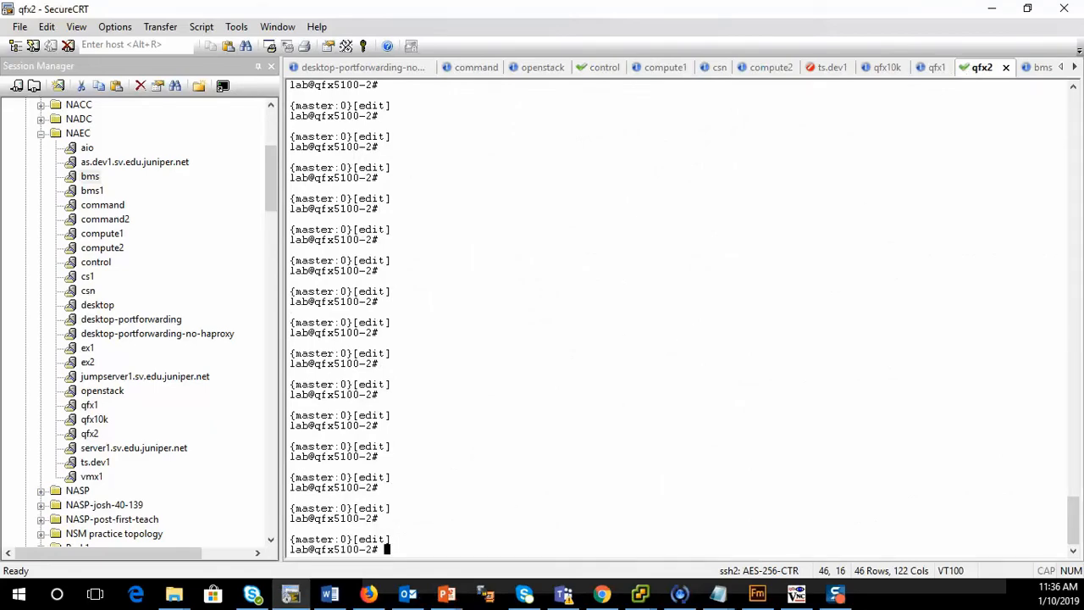
type("show | compare rollback 1")
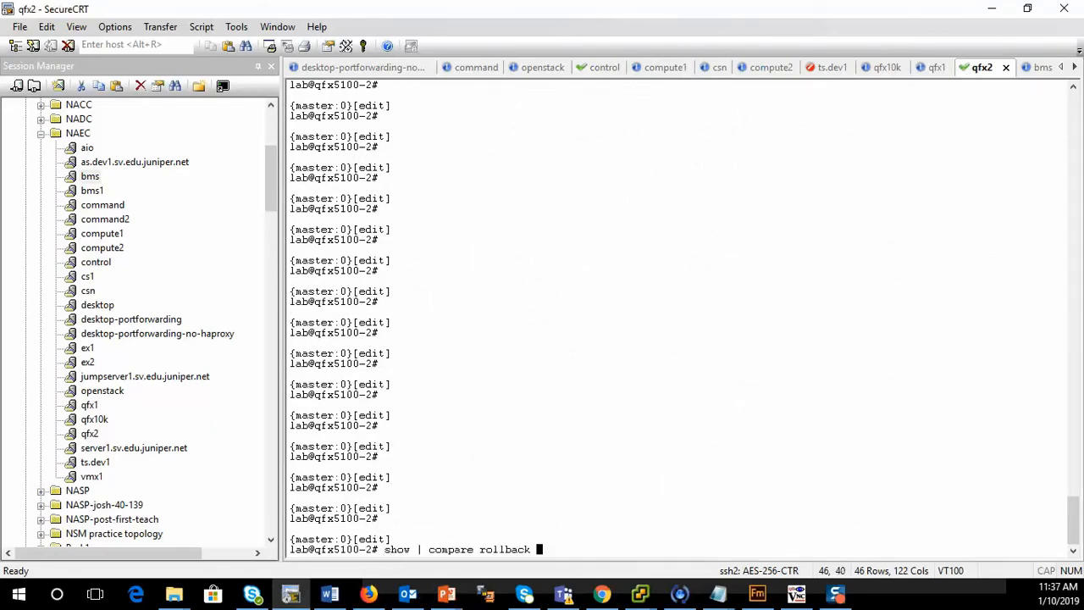
key("Return")
Step: Examine the pushed changes in the comparison output: the VNB policy statements, the ge-0/0/4 interface settings and the bd-6 VLAN
scroll(667, 316, "up", 2)
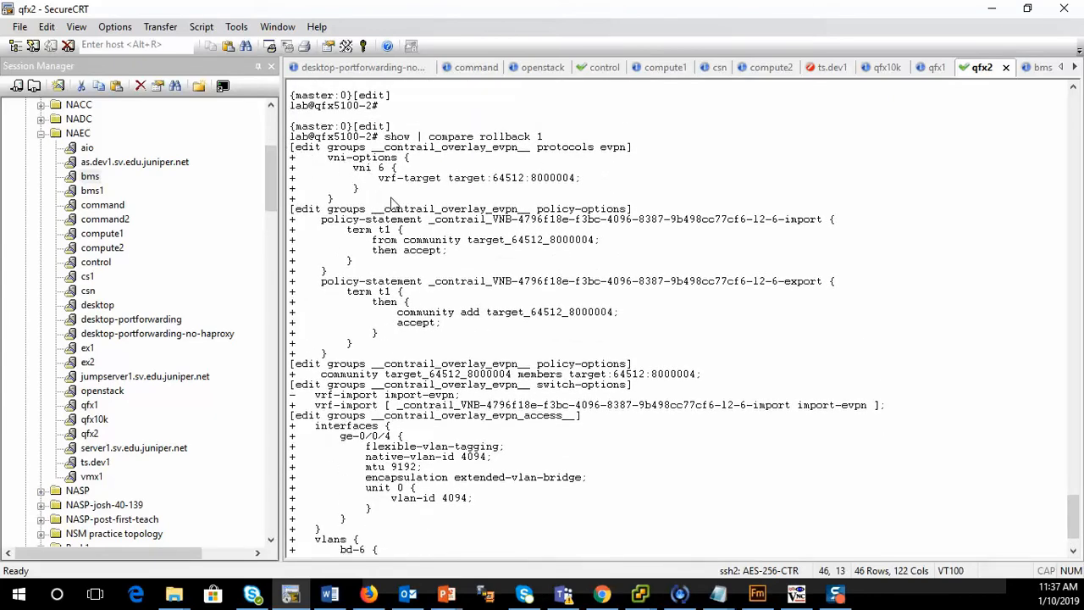
scroll(395, 205, "down", 1)
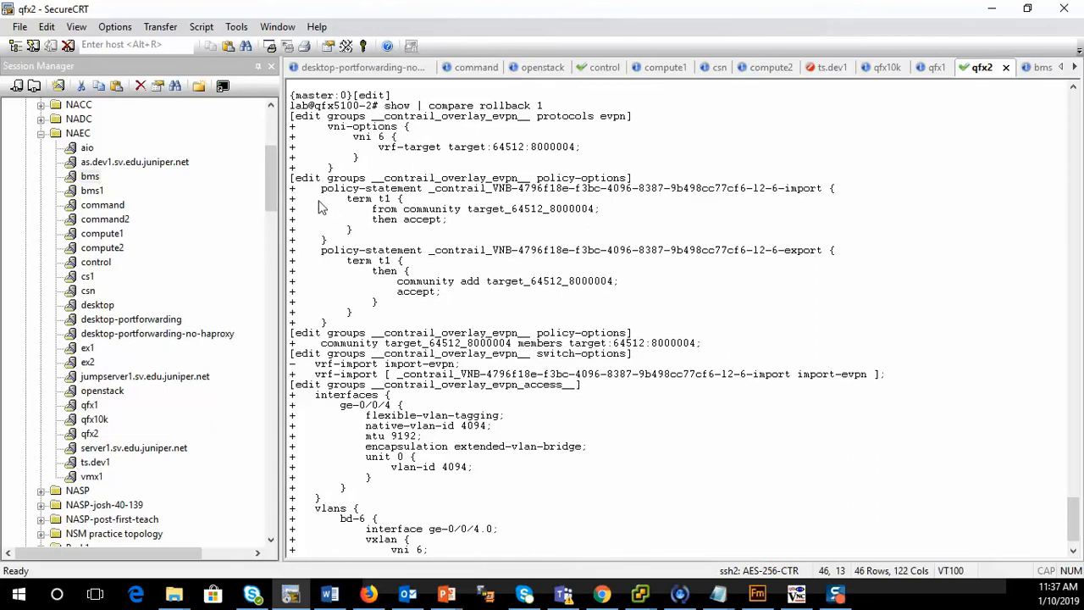
left_click_drag(317, 200, 488, 316)
scroll(375, 406, "down", 1)
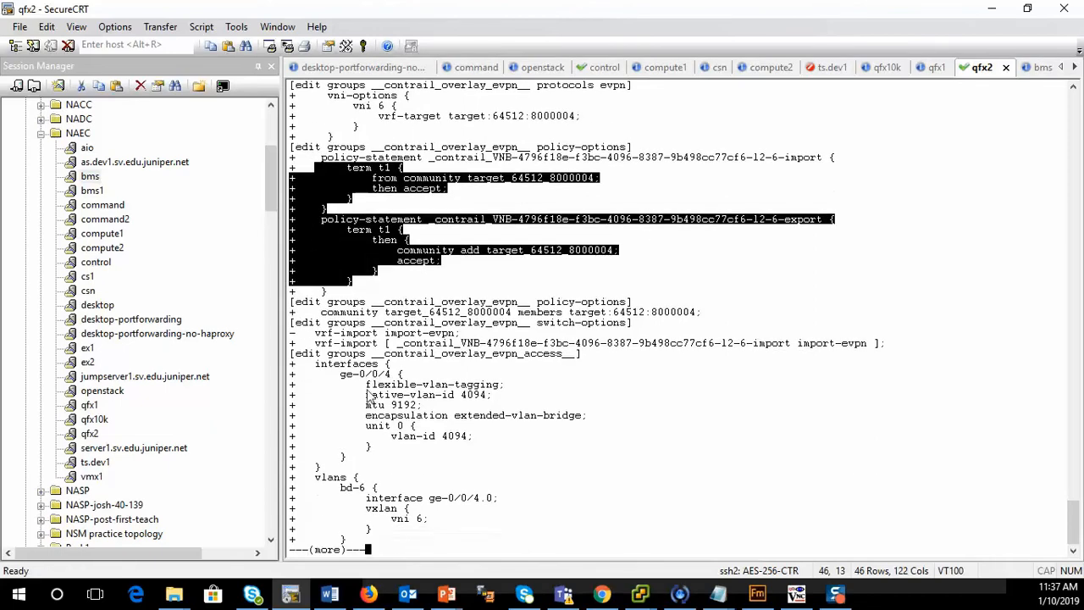
left_click_drag(337, 363, 559, 472)
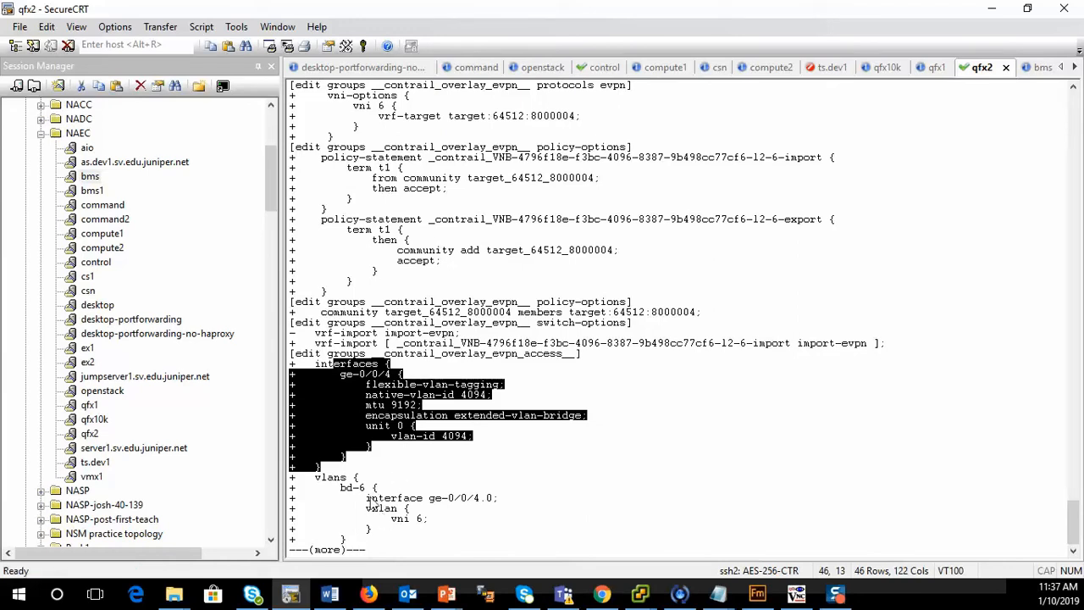
left_click_drag(320, 478, 513, 524)
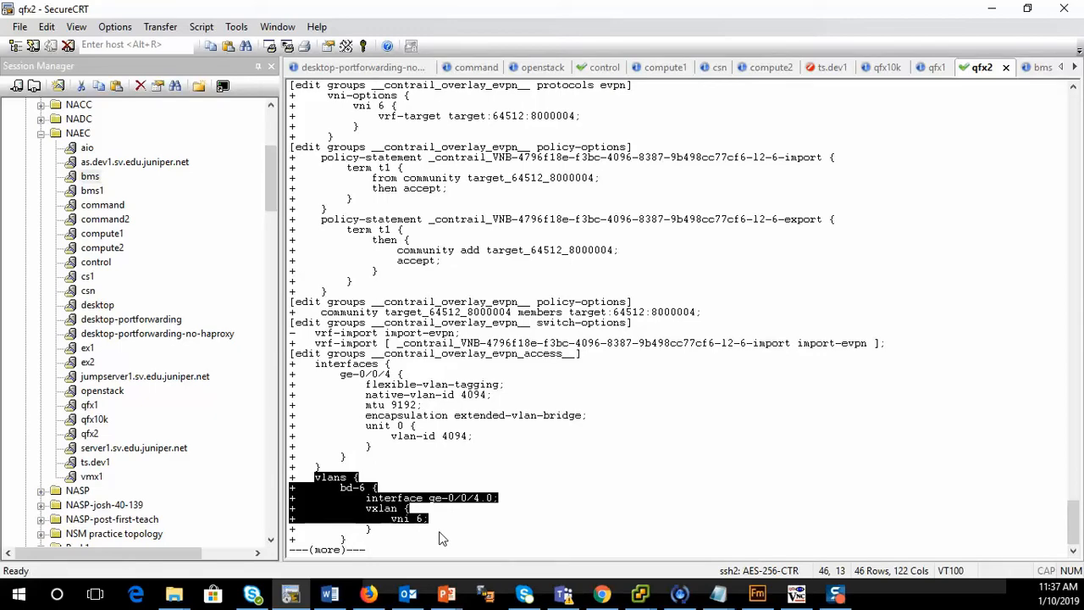
key("space")
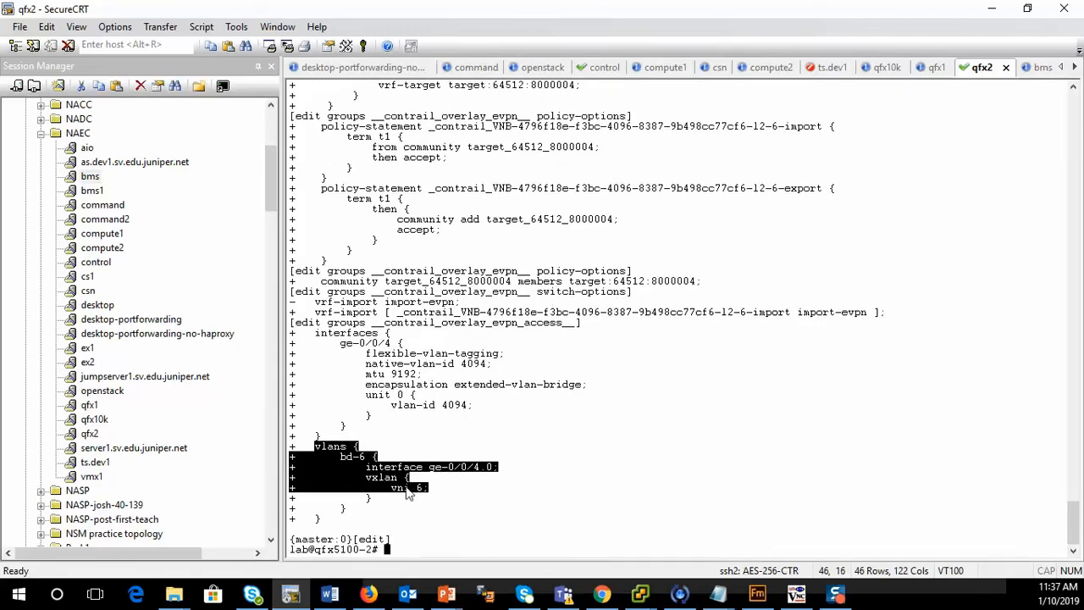
scroll(443, 296, "up", 6)
scroll(442, 296, "down", 6)
Step: Switch to the BMS2 virtual machine console and bring the interface up with ifup eth1
key("alt+Tab")
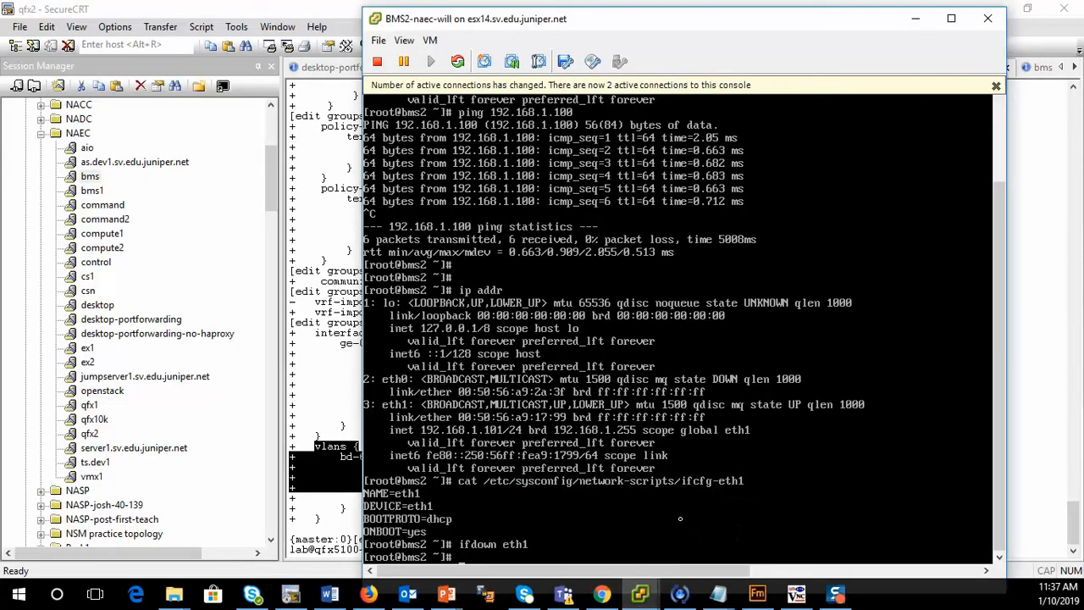
key("Up")
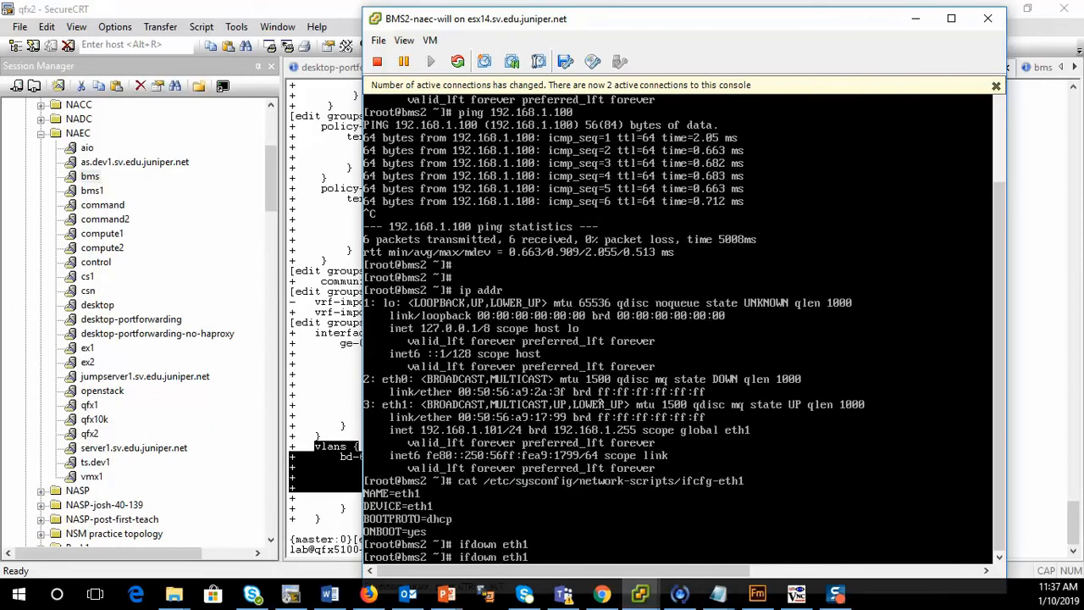
key("BackSpace")
key("BackSpace")
key("BackSpace")
key("BackSpace")
key("BackSpace")
key("BackSpace")
key("BackSpace")
key("BackSpace")
key("BackSpace")
type("up eth1")
key("Return")
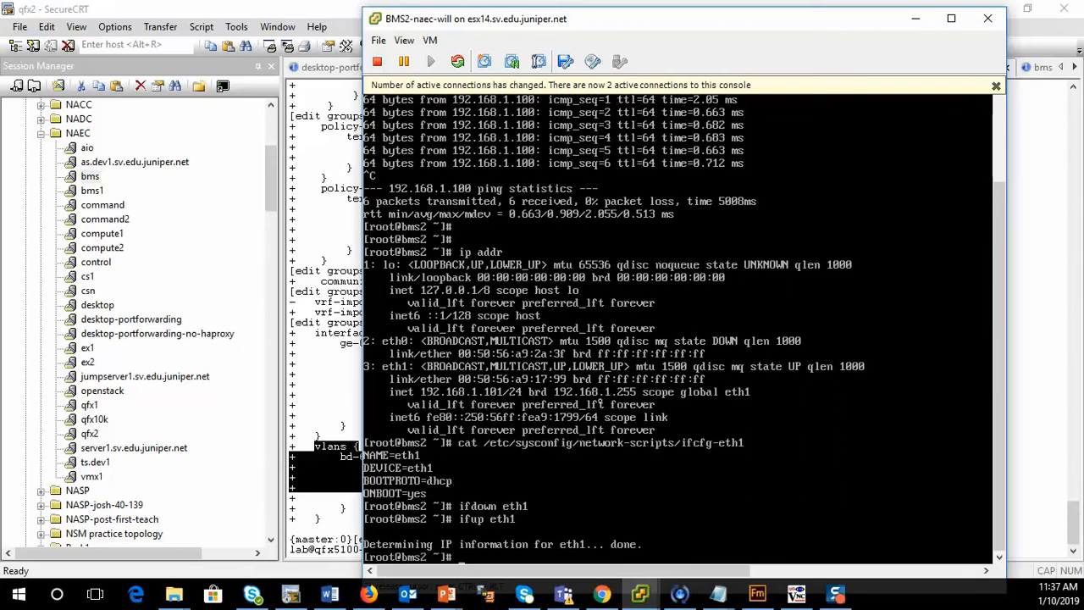
Step: Display the BMS's interface addresses with ip addr
key("Return")
key("Return")
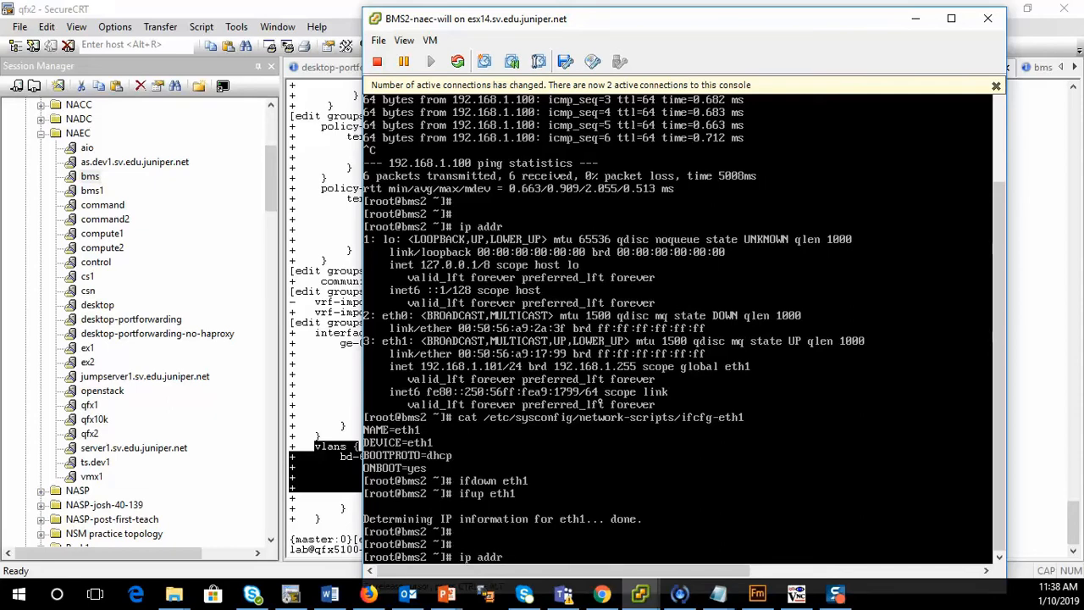
type("ip addr")
key("Return")
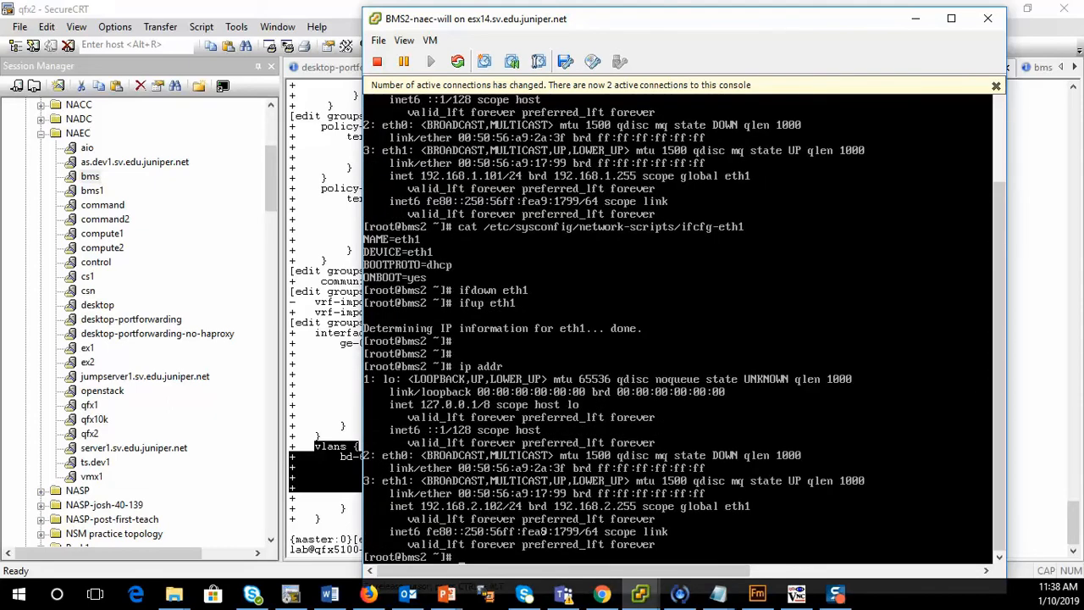
Step: Ping the gateway 192.168.2.1 from the BMS, stopping after a couple of replies
type("p")
type("ing 192.168.2.1")
key("Return")
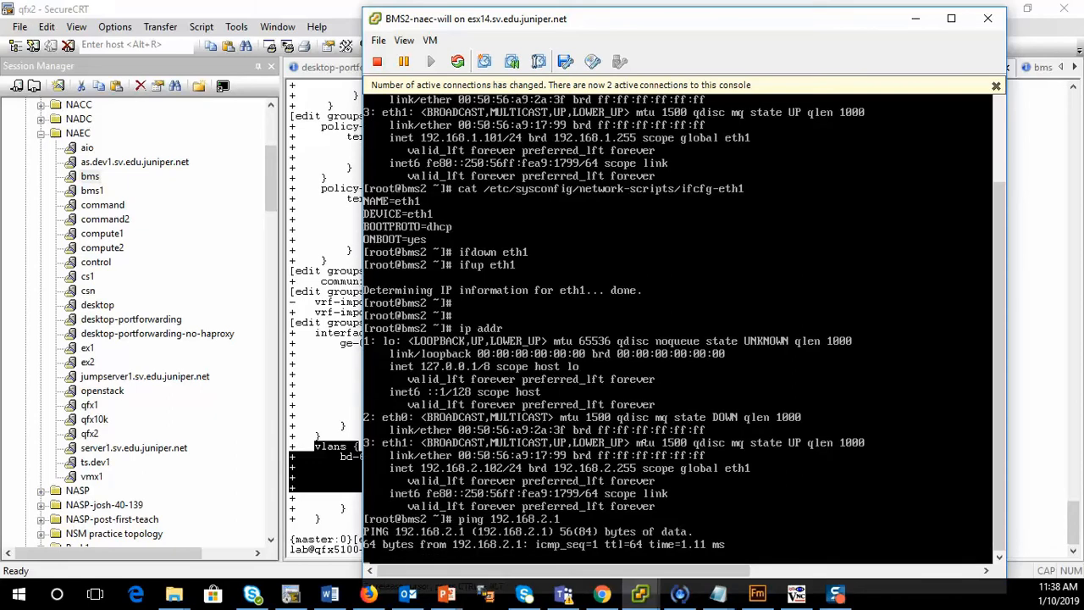
key("ctrl+c")
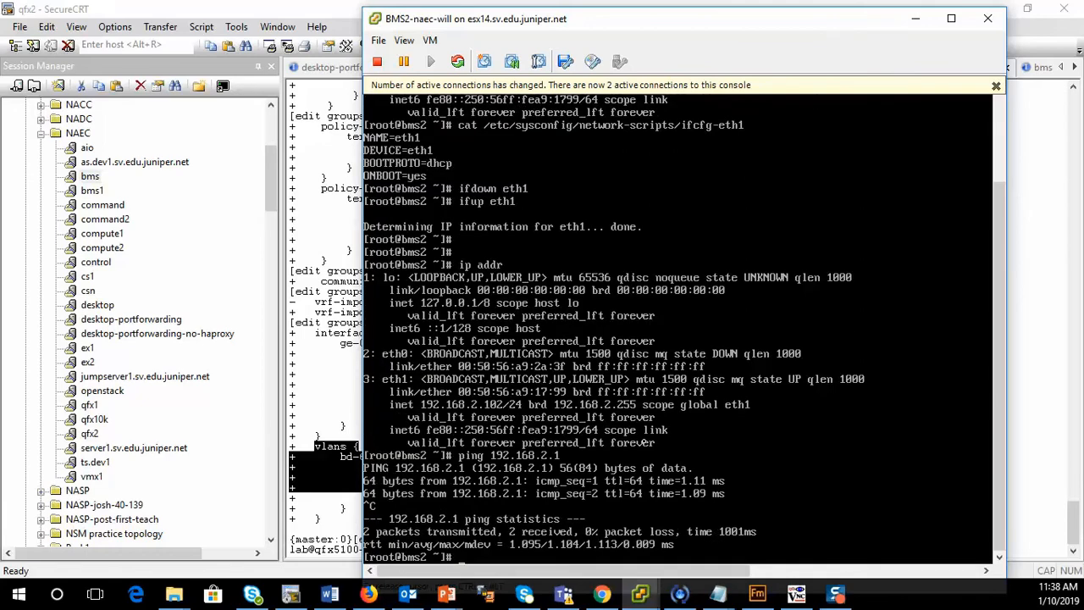
Step: Ping the VM at 192.168.1.102 from the BMS, stopping after several replies
key("Up")
key("BackSpace")
key("BackSpace")
key("BackSpace")
type("1.")
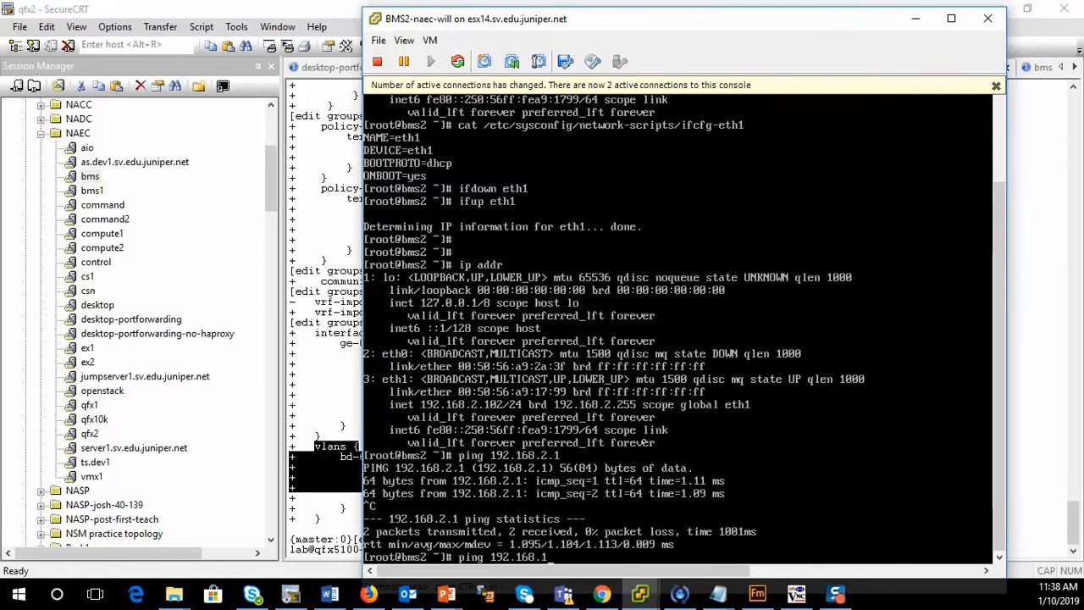
type("102")
key("Return")
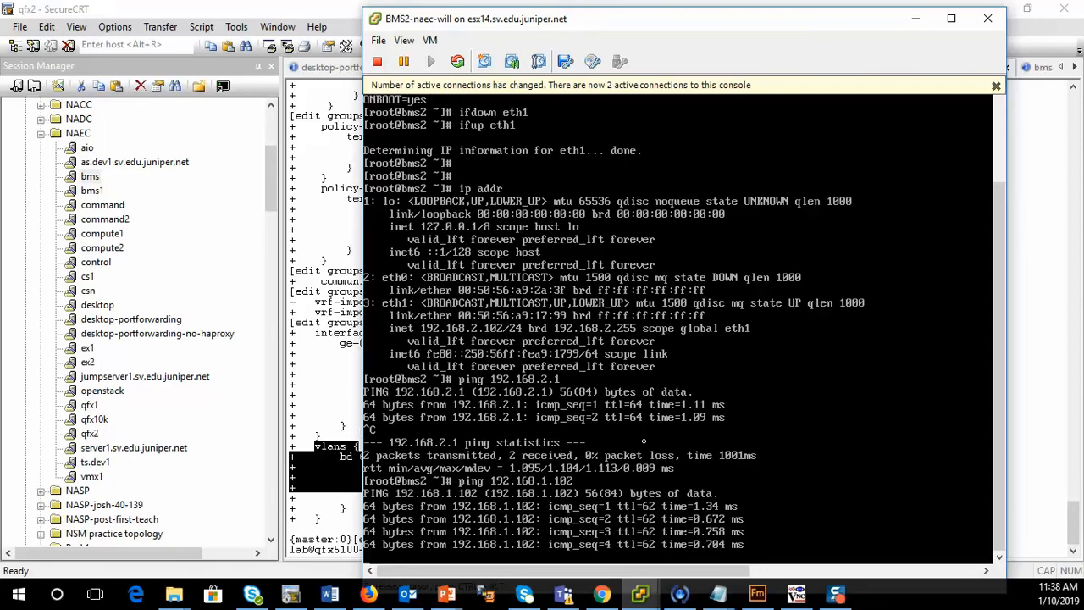
key("ctrl+c")
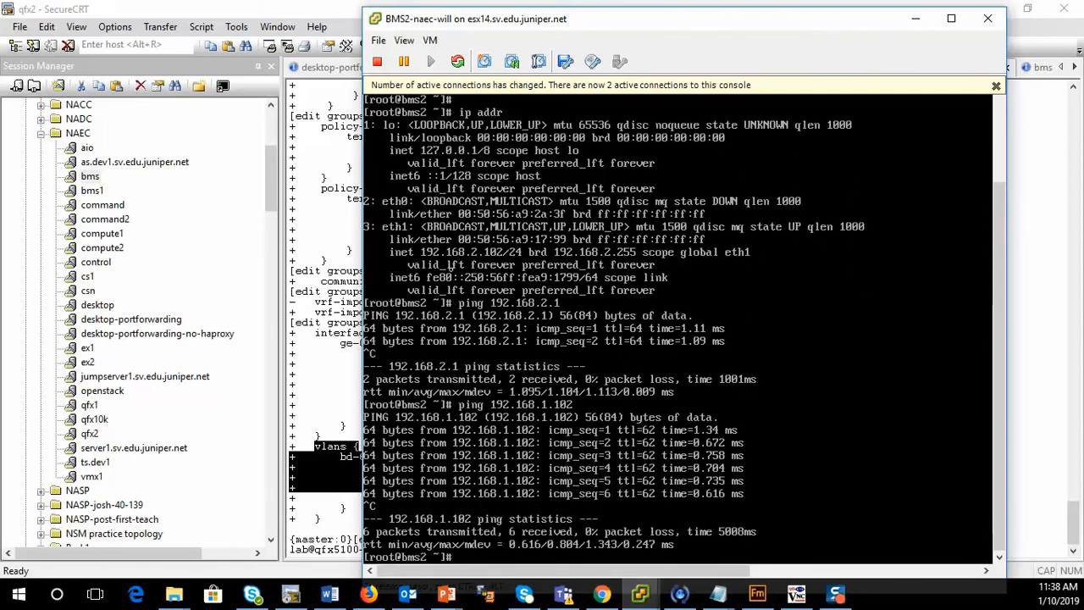
Step: Switch to SecureCRT's qfx10k session and rerun the show route table command for the _contrail___contrail_lr_internal_vn_ routing instance
left_click(303, 164)
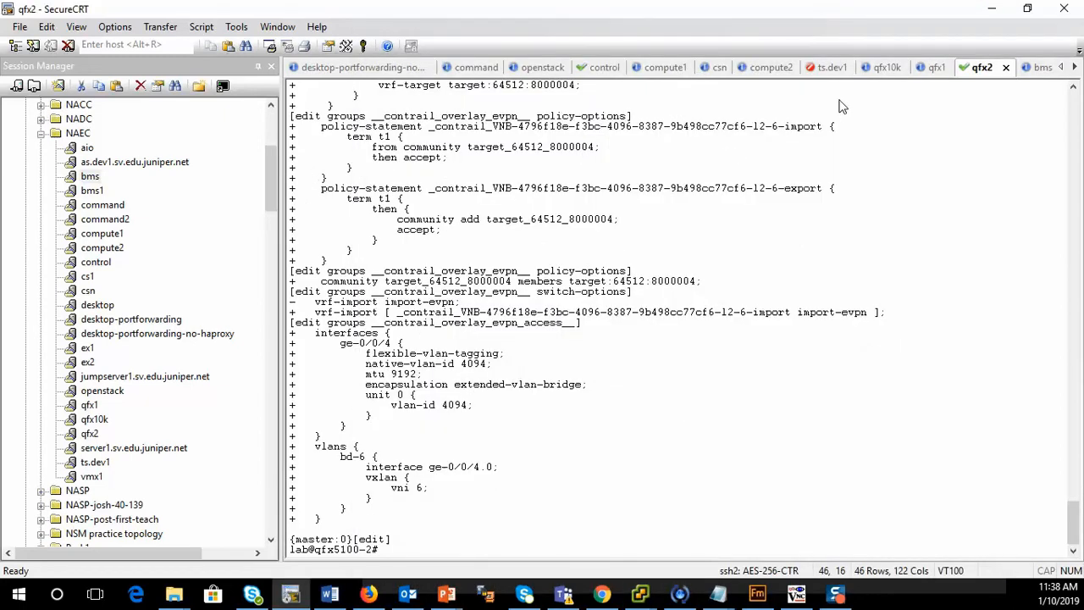
left_click(881, 68)
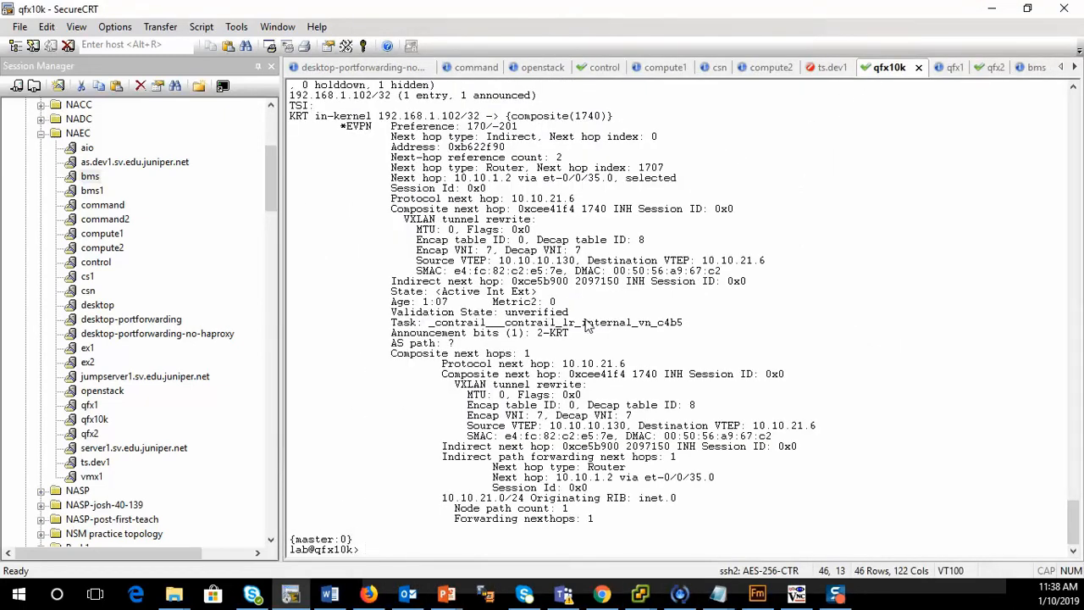
key("Up")
key("Up")
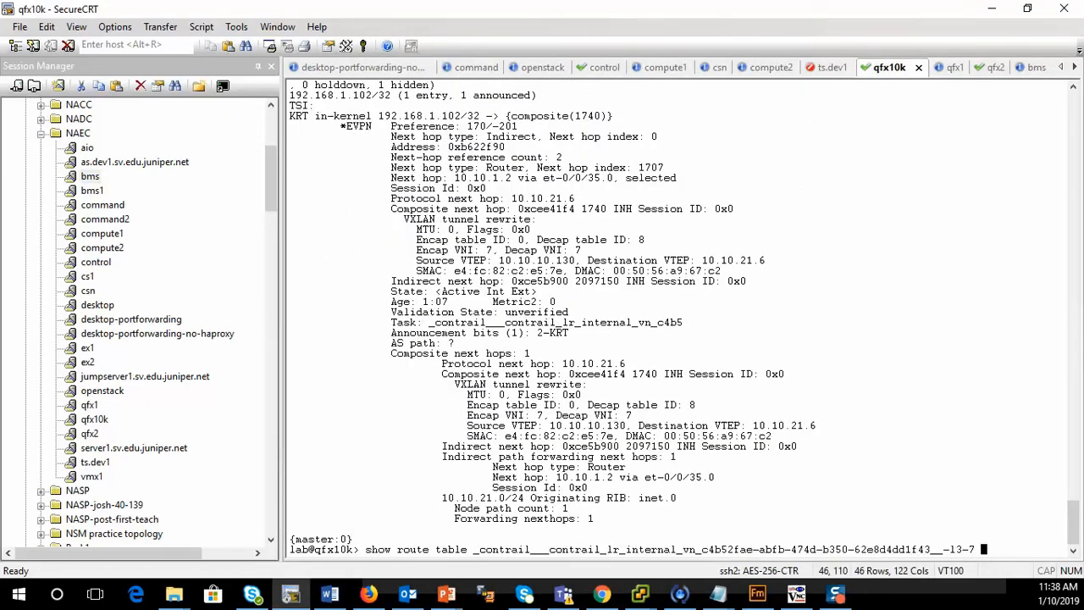
key("Return")
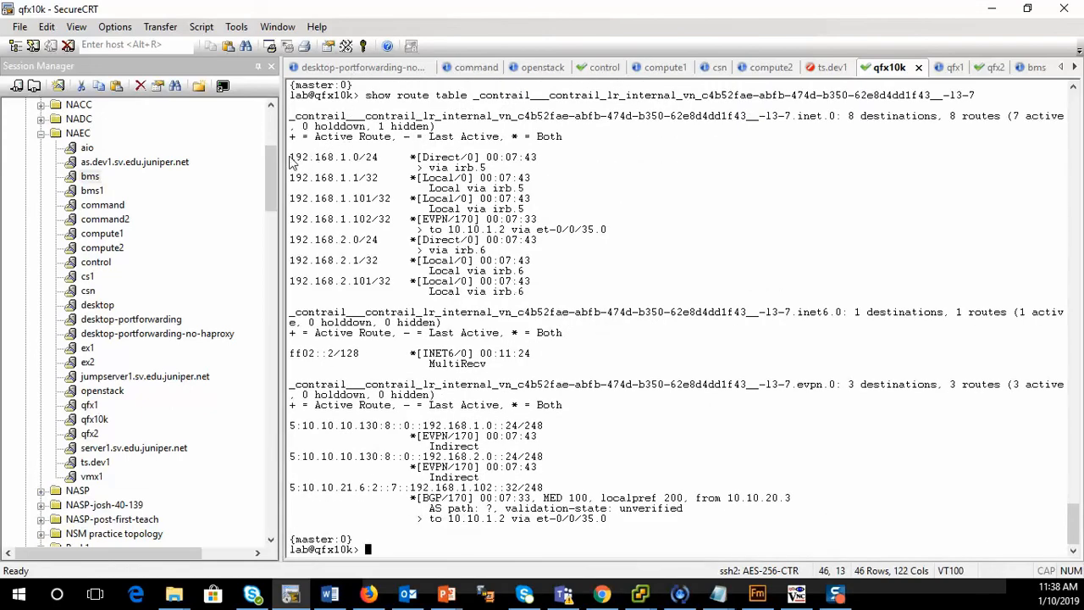
Step: Highlight in turn the 192.168.1.0/24 and 192.168.2.0/24 direct routes and the 192.168.1.102/32 EVPN route
left_click_drag(291, 162, 508, 178)
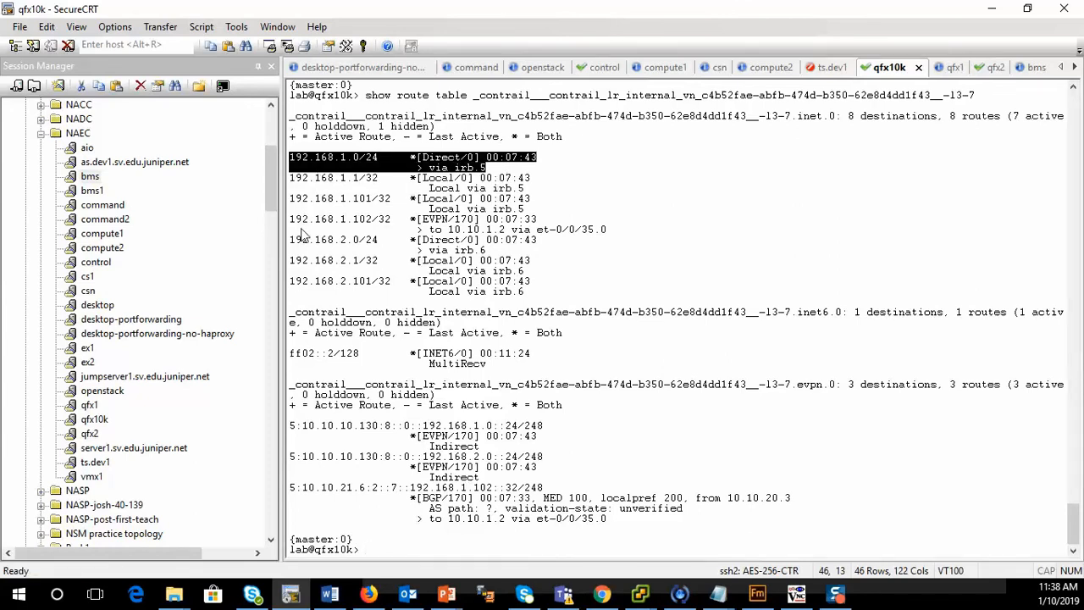
left_click_drag(291, 241, 524, 257)
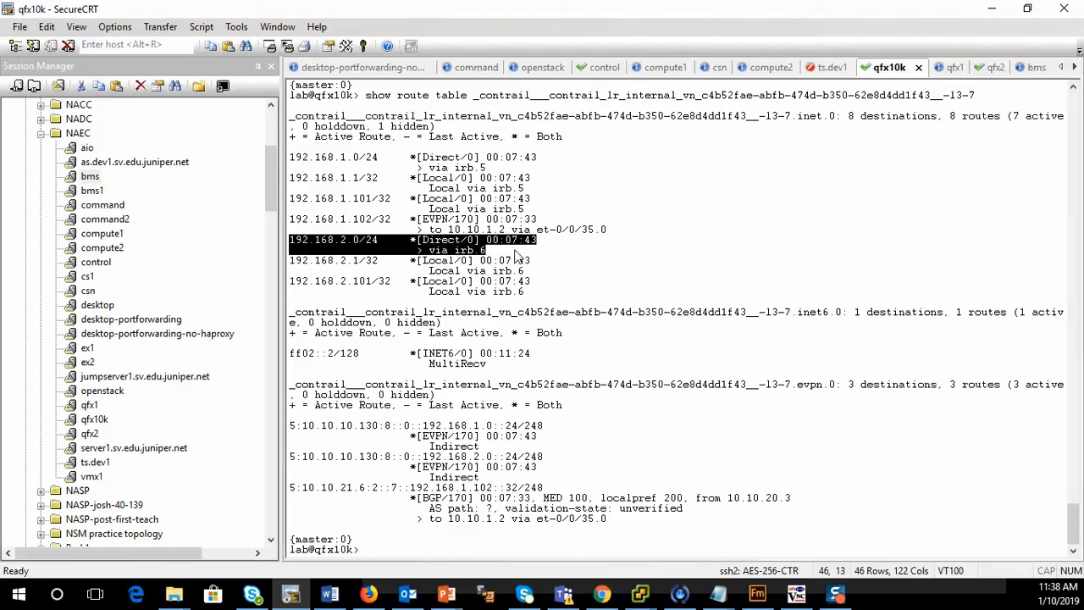
left_click(293, 218)
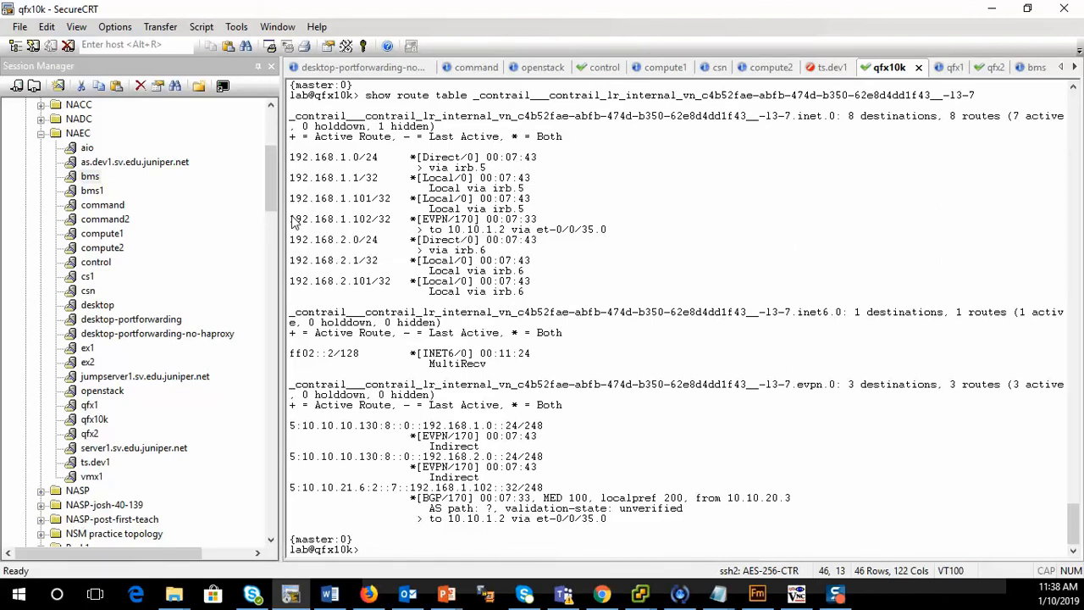
left_click_drag(293, 218, 617, 239)
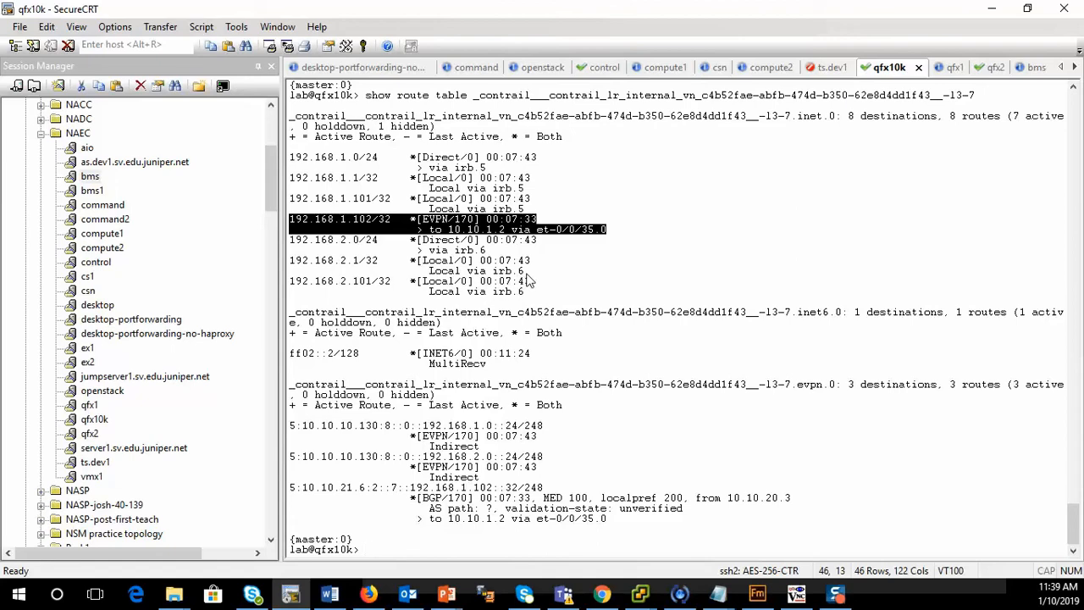
Step: Run show ethernet-switching table on qfx10k
type("show ethernet-switching")
type("table")
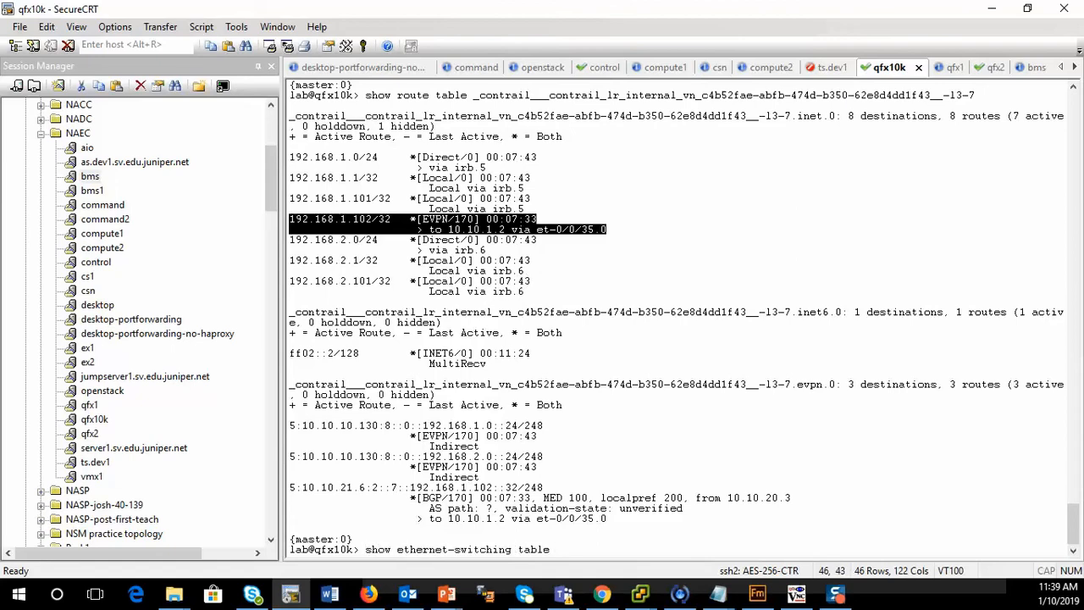
key("Return")
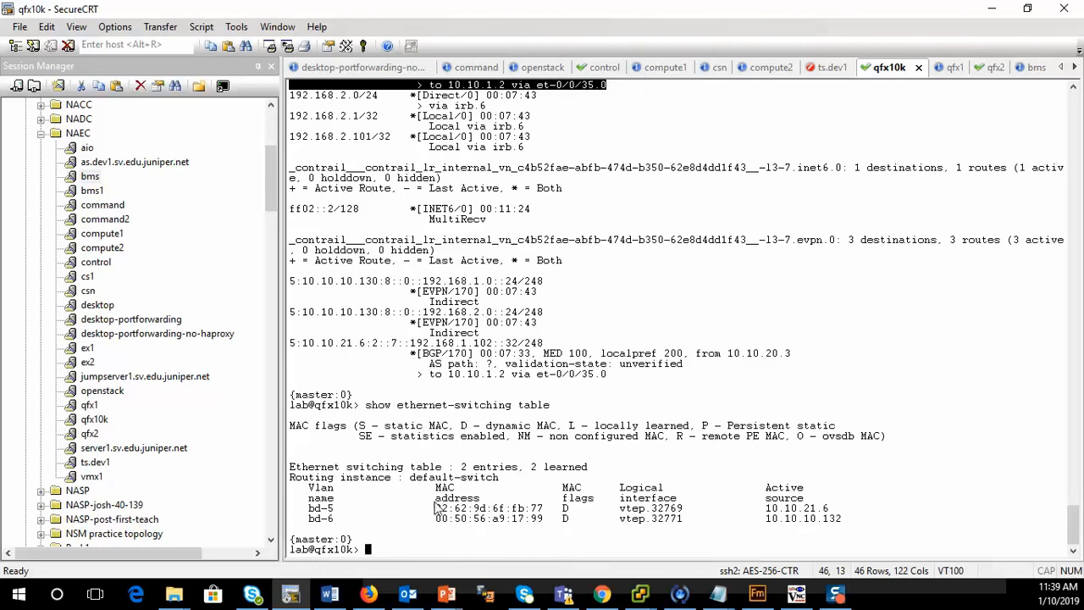
Step: Highlight the bd-6 entry's MAC address, logical interface and active source, and bring up the Summary slide in PowerPoint
left_click_drag(437, 518, 544, 527)
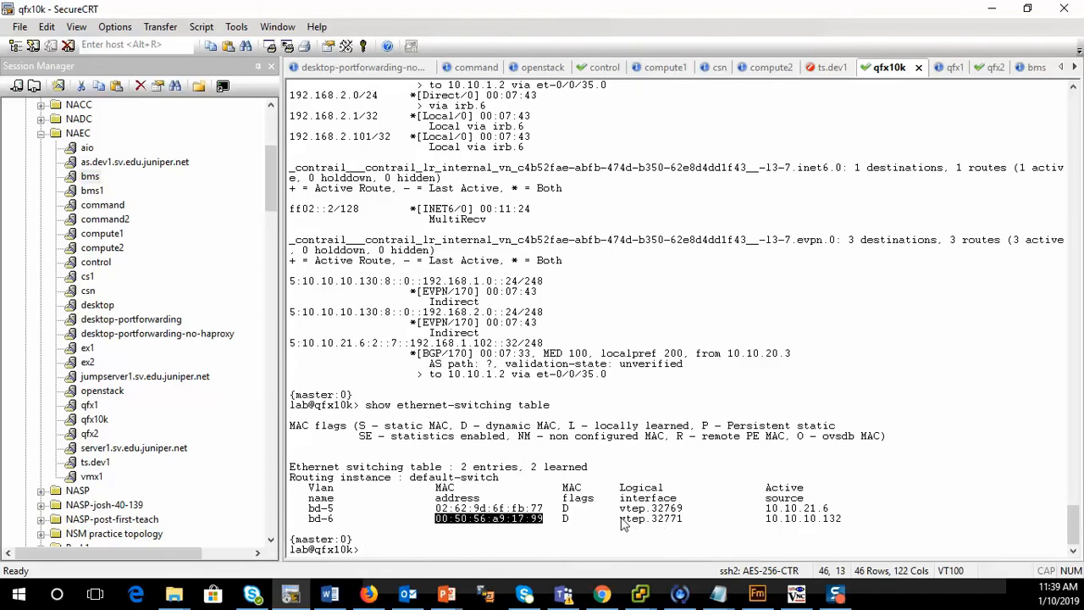
left_click_drag(621, 519, 688, 525)
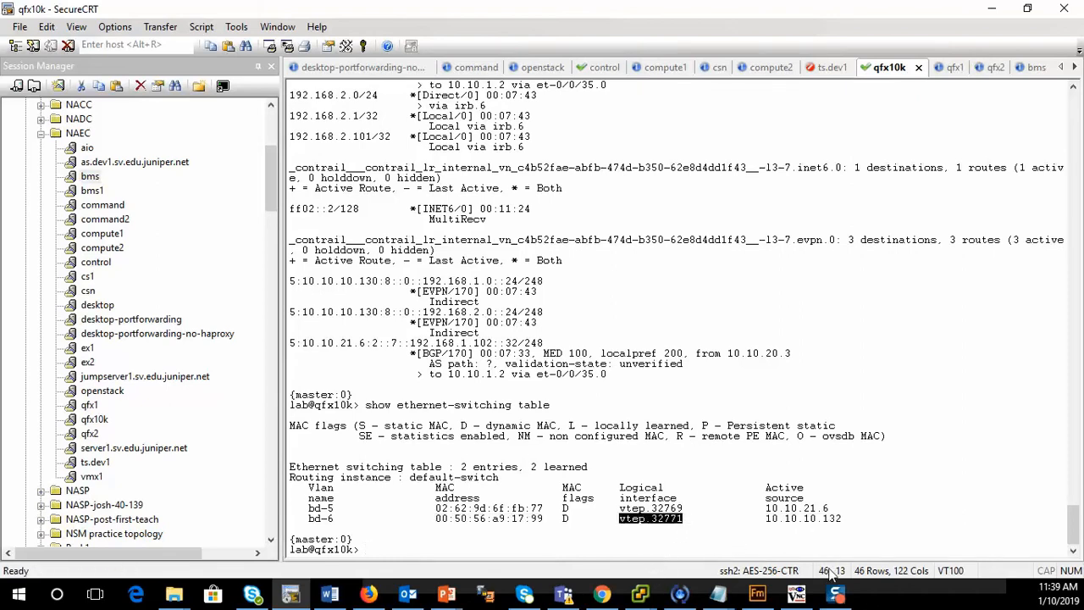
left_click_drag(817, 519, 843, 526)
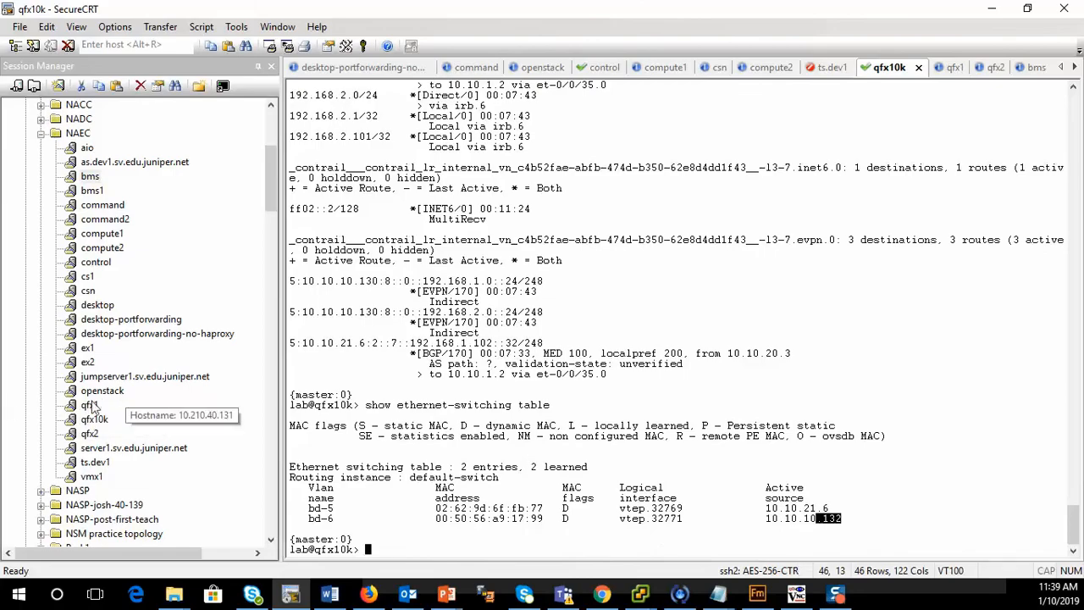
left_click(446, 593)
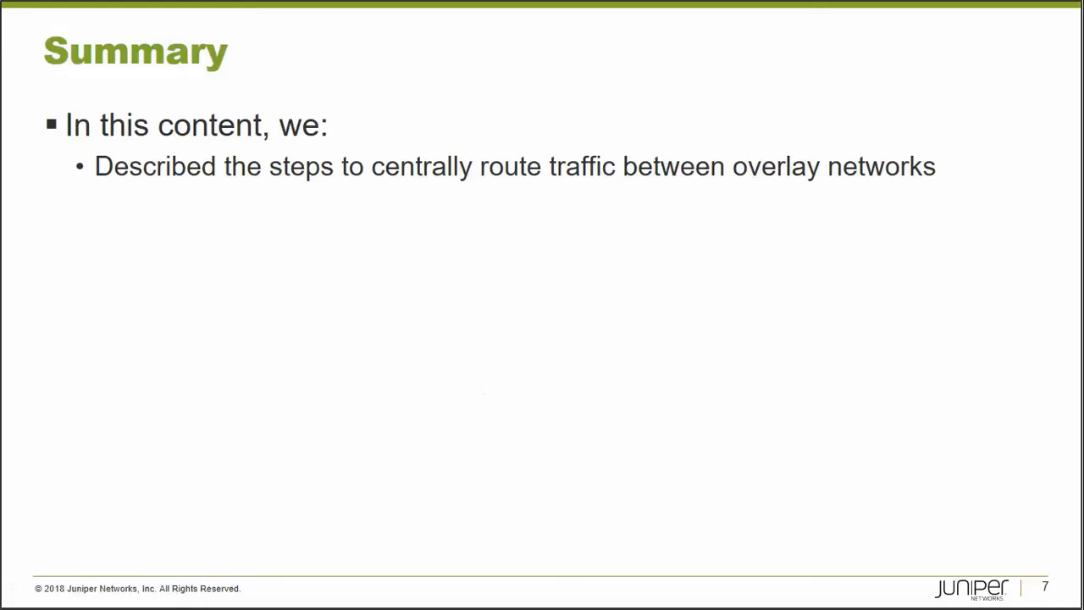